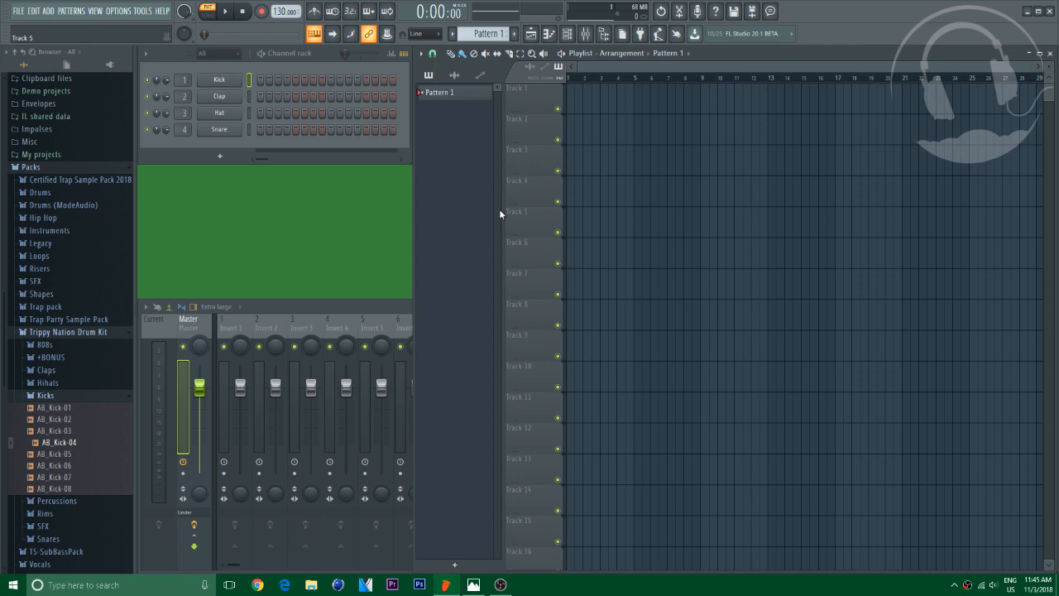
Collapse the Trippy Nation Drum Kit folder in the browser and enlarge the mixer window
{"action": "left_click", "coordinate": [80, 333]}
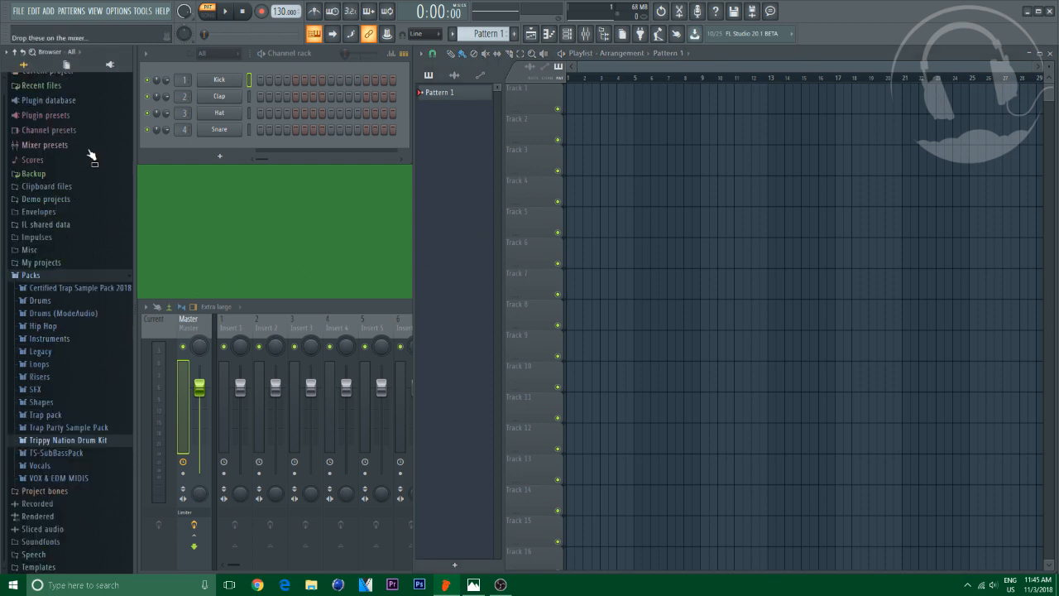
{"action": "left_click", "coordinate": [993, 583]}
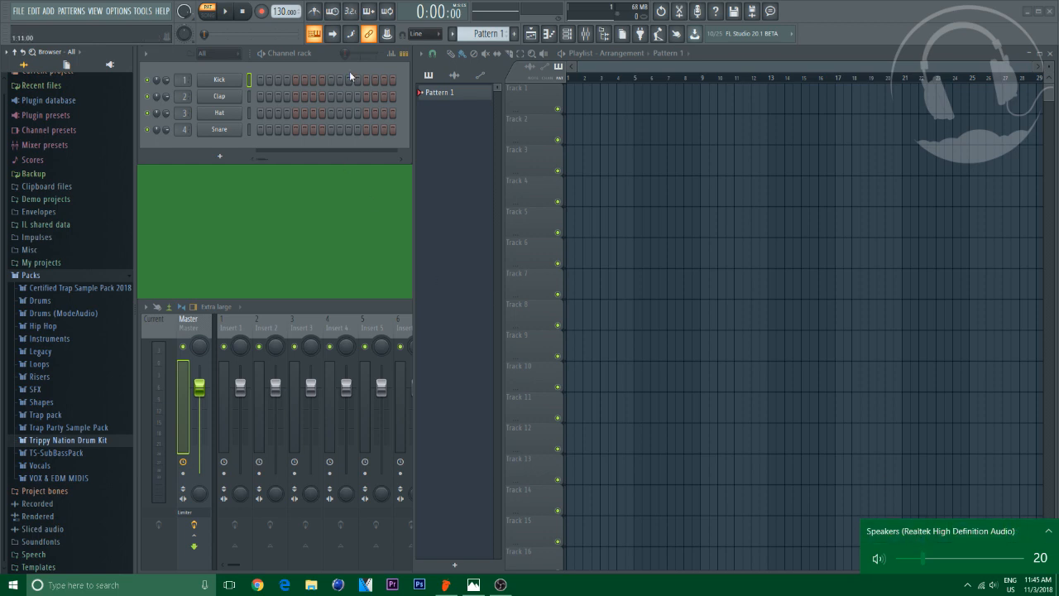
{"action": "left_click", "coordinate": [324, 53]}
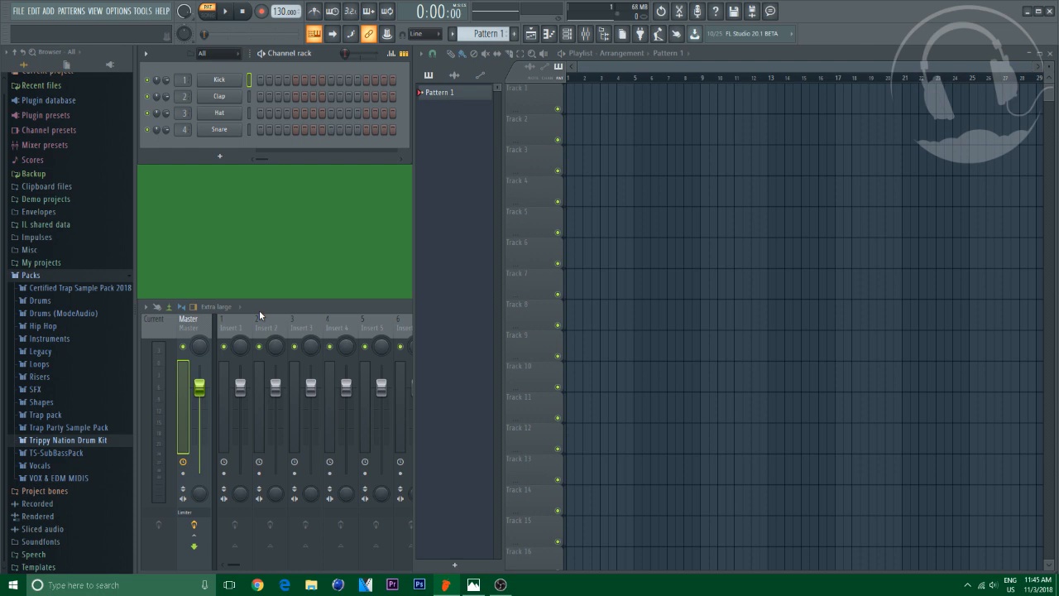
{"action": "left_click", "coordinate": [319, 302]}
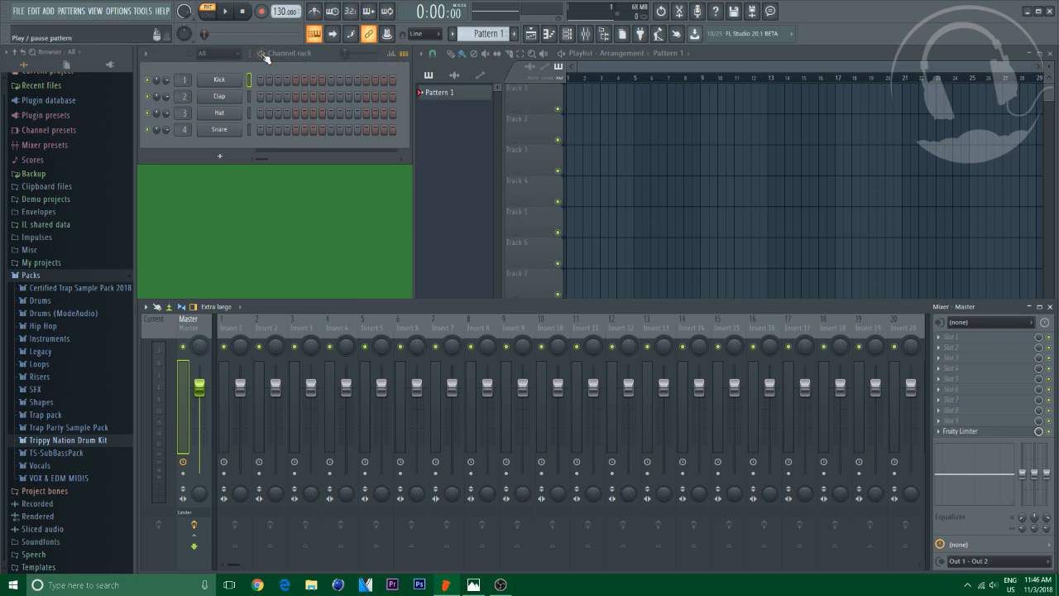
Delete the Kick and Clap channels from the channel rack
{"action": "right_click", "coordinate": [232, 83]}
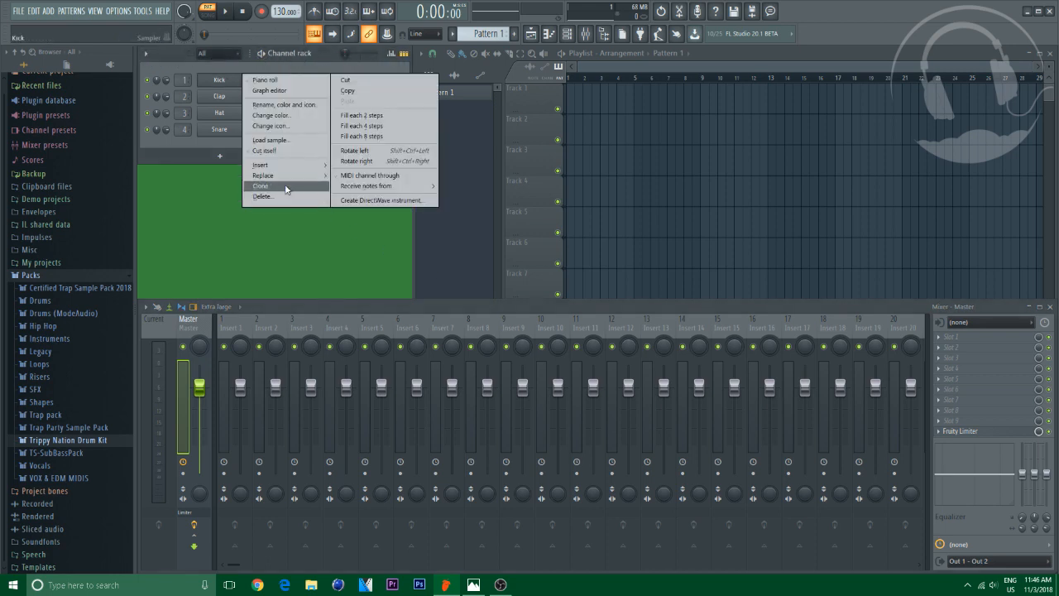
{"action": "left_click", "coordinate": [265, 196]}
{"action": "left_click", "coordinate": [582, 323]}
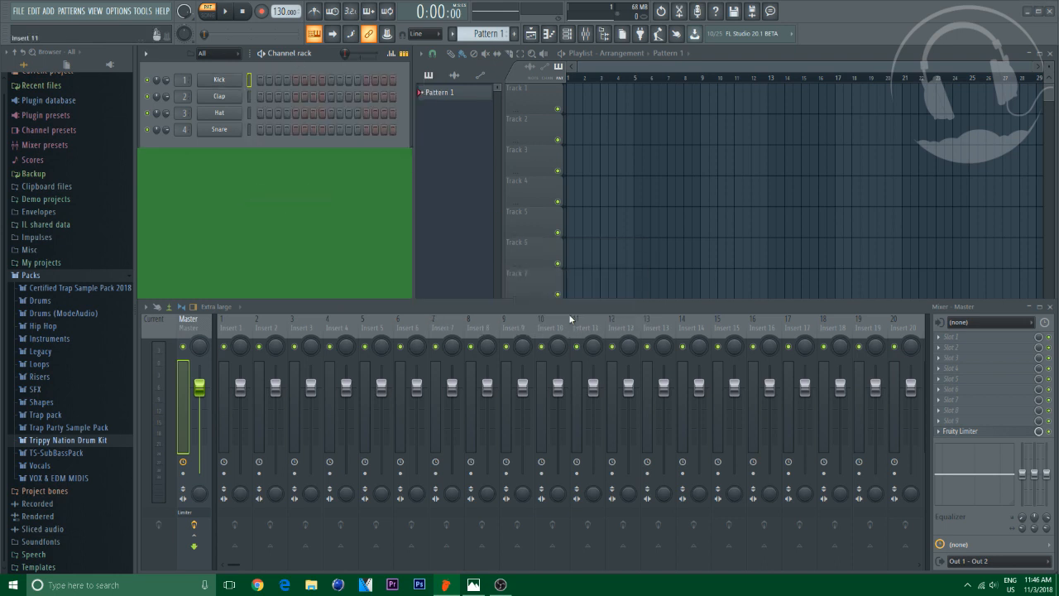
{"action": "right_click", "coordinate": [230, 82]}
{"action": "left_click", "coordinate": [265, 196]}
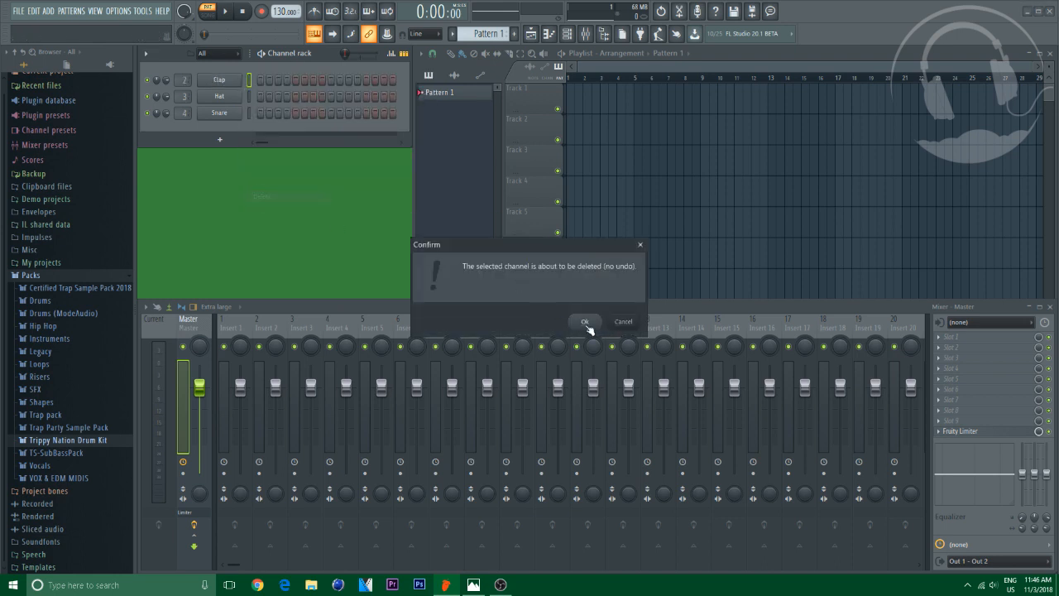
{"action": "left_click", "coordinate": [588, 322]}
Delete the Hat and Snare channels from the channel rack
{"action": "right_click", "coordinate": [228, 80]}
{"action": "left_click", "coordinate": [265, 196]}
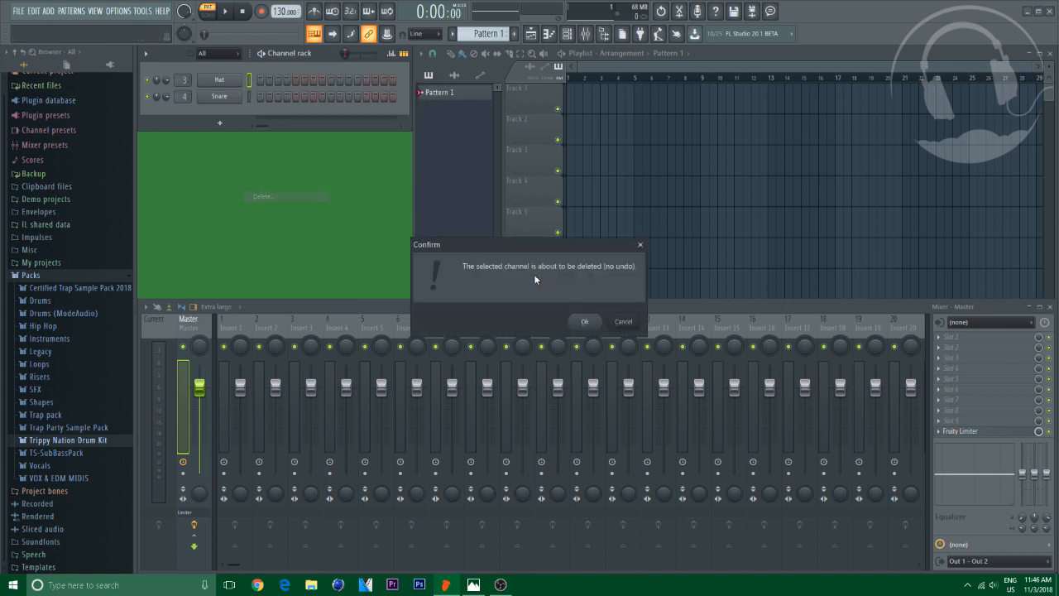
{"action": "left_click", "coordinate": [582, 322]}
{"action": "right_click", "coordinate": [225, 80]}
{"action": "left_click", "coordinate": [293, 197]}
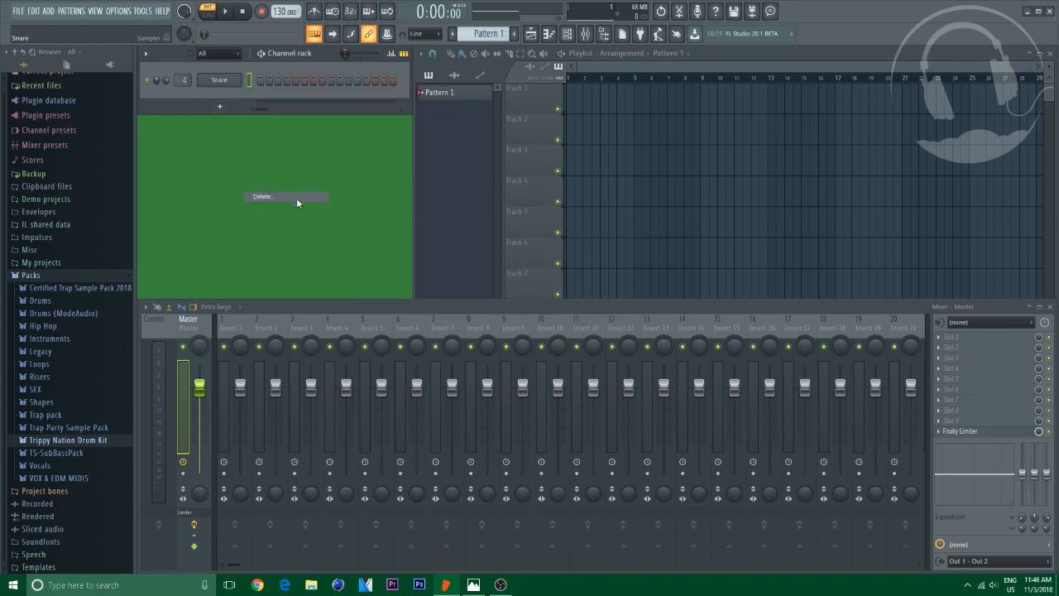
{"action": "left_click", "coordinate": [588, 327]}
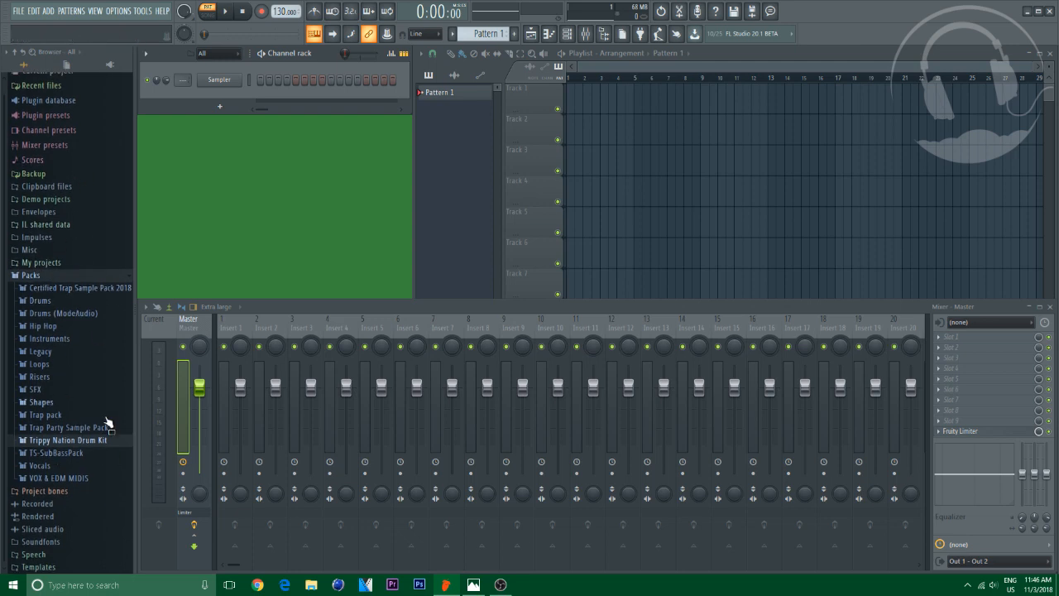
Open the Kicks folder in the Drums pack and audition several kick samples such as 808 Kick and FPC 2 Kick
{"action": "left_click", "coordinate": [39, 301]}
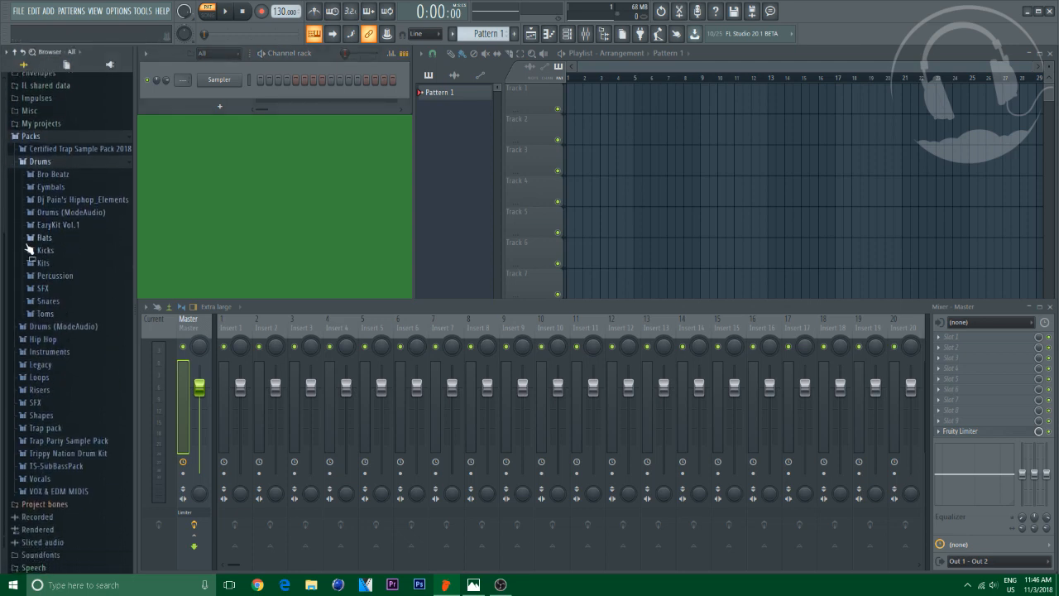
{"action": "left_click", "coordinate": [27, 252]}
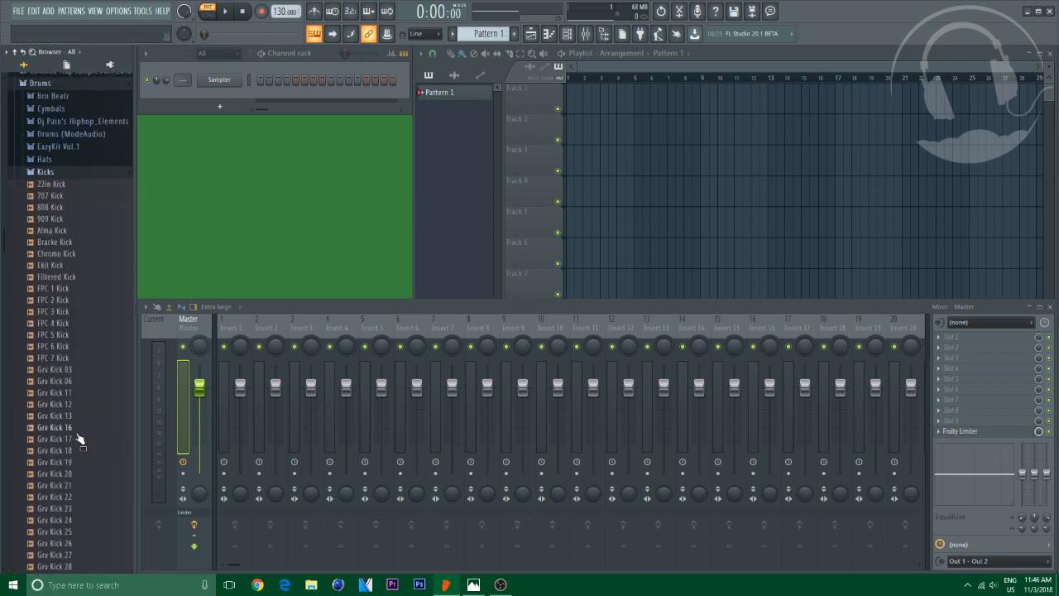
{"action": "left_click", "coordinate": [50, 205]}
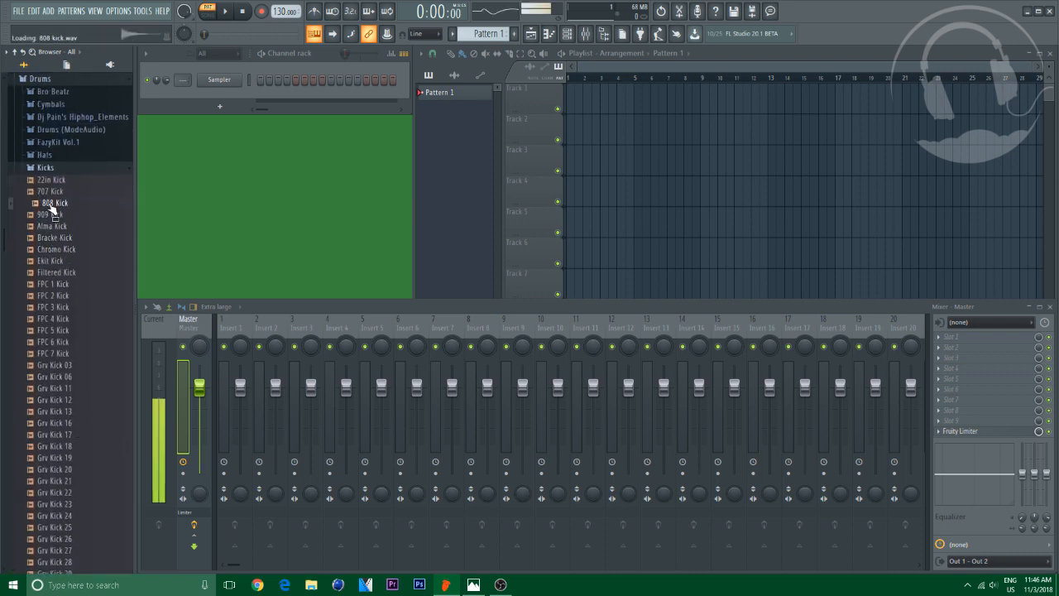
{"action": "left_click", "coordinate": [48, 213]}
{"action": "left_click", "coordinate": [57, 293]}
{"action": "scroll", "coordinate": [57, 294], "scroll_direction": "down", "scroll_amount": 4}
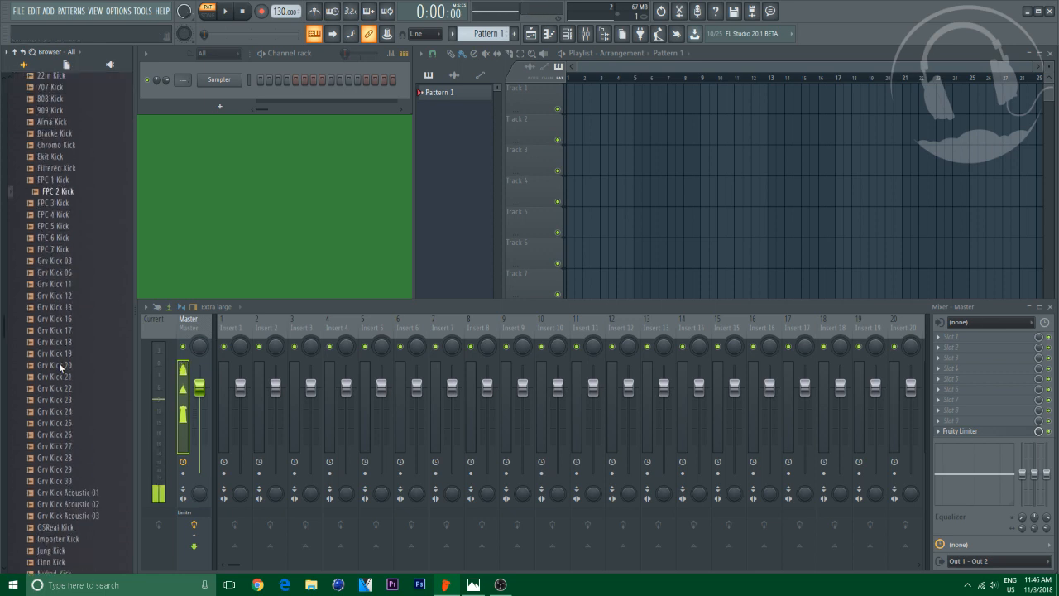
{"action": "left_click", "coordinate": [57, 354]}
{"action": "left_click", "coordinate": [53, 412]}
{"action": "left_click", "coordinate": [47, 484]}
Audition the kick samples further down the list, from Naked Kick to Yam Kick
{"action": "scroll", "coordinate": [47, 489], "scroll_direction": "down", "scroll_amount": 2}
{"action": "scroll", "coordinate": [47, 486], "scroll_direction": "down", "scroll_amount": 2}
{"action": "left_click", "coordinate": [42, 402]}
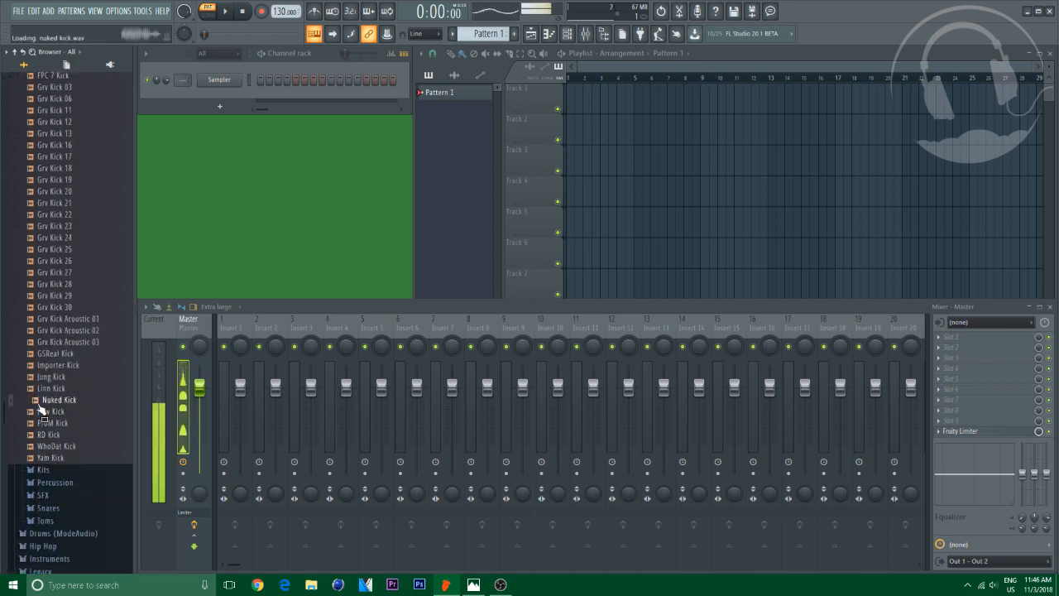
{"action": "left_click", "coordinate": [55, 424]}
{"action": "left_click", "coordinate": [56, 437]}
{"action": "left_click", "coordinate": [58, 448]}
{"action": "left_click", "coordinate": [57, 460]}
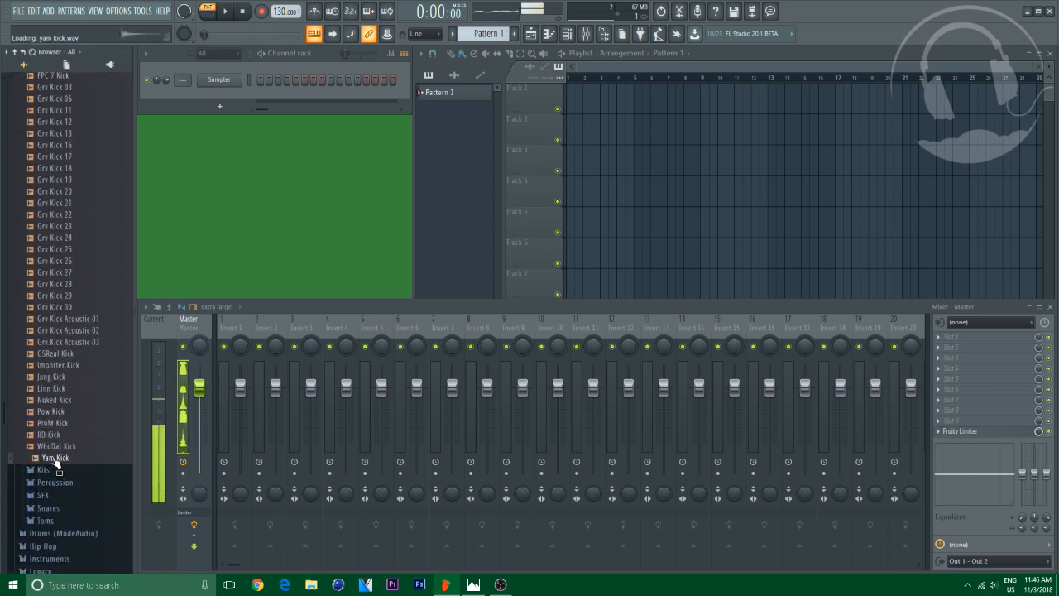
{"action": "left_click", "coordinate": [50, 437]}
{"action": "left_click", "coordinate": [48, 424]}
{"action": "left_click", "coordinate": [46, 414]}
Collapse the Drums folder and open the Kicks folder inside Drums (ModeAudio)
{"action": "scroll", "coordinate": [47, 151], "scroll_direction": "up", "scroll_amount": 8}
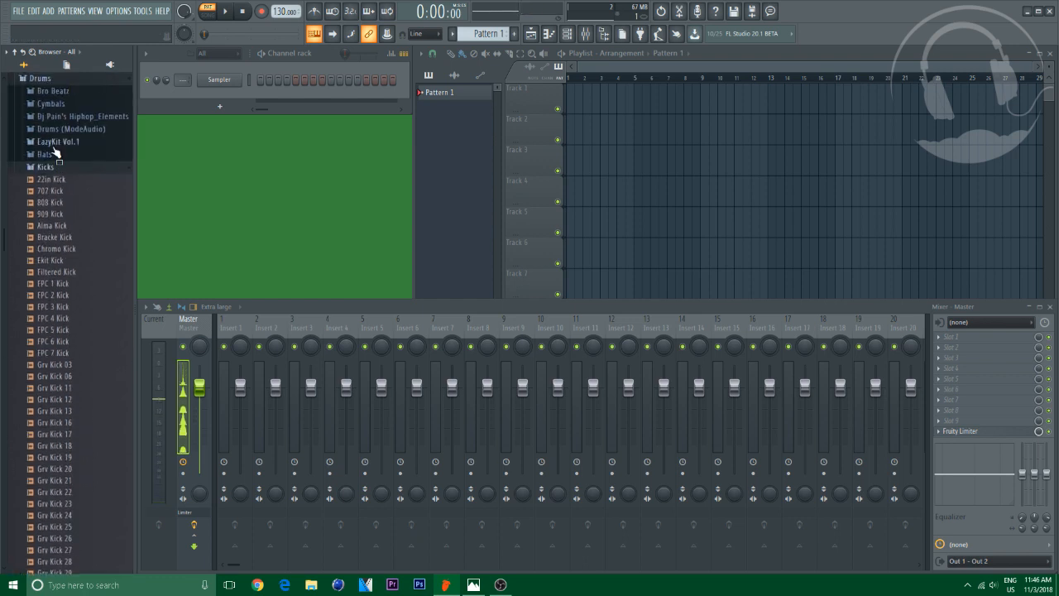
{"action": "left_click", "coordinate": [49, 172]}
{"action": "left_click", "coordinate": [48, 152]}
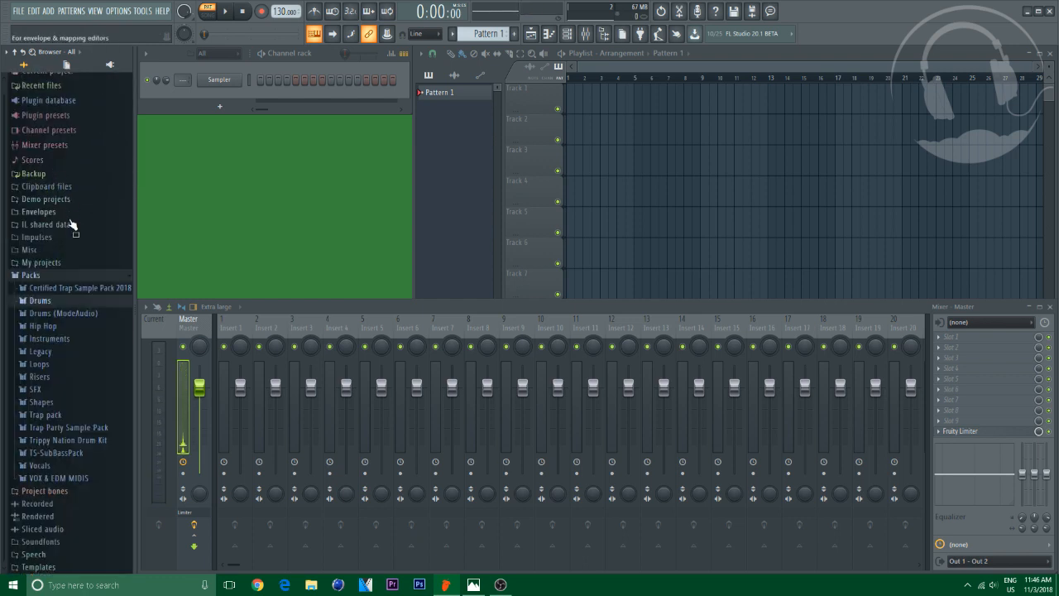
{"action": "left_click", "coordinate": [73, 314]}
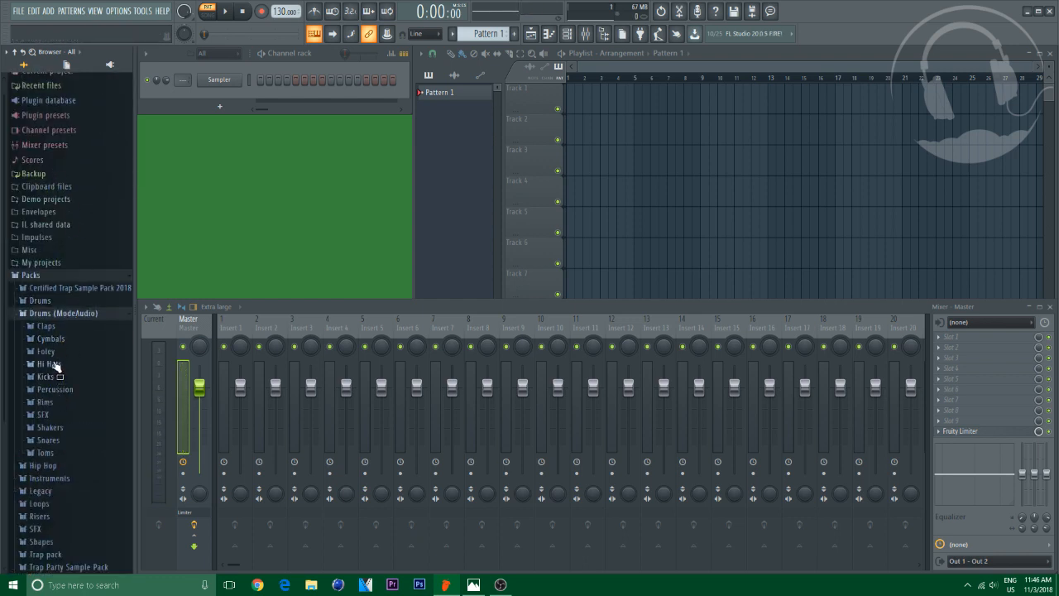
{"action": "left_click", "coordinate": [44, 377]}
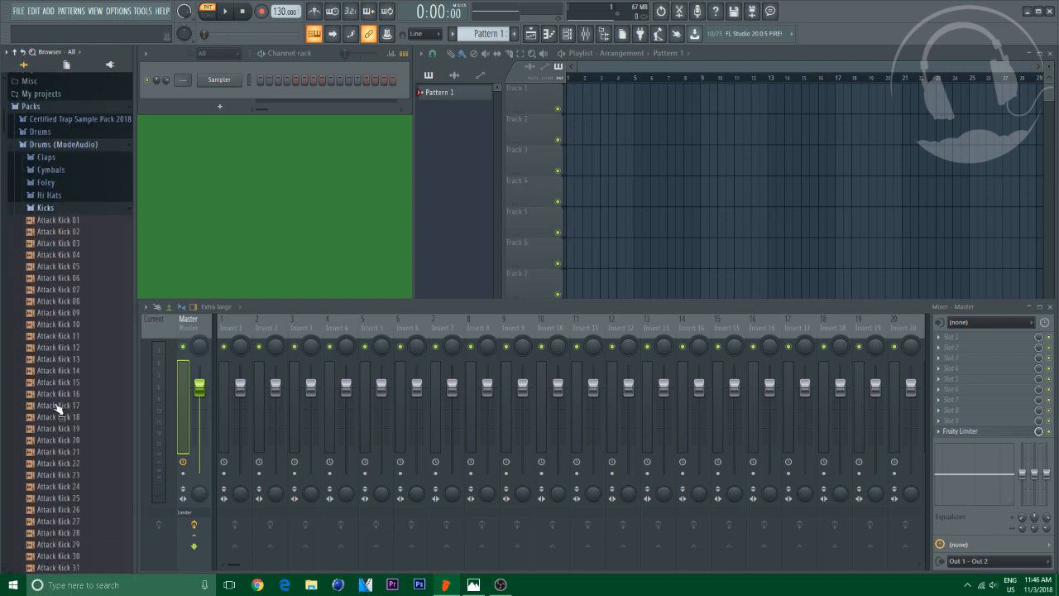
Audition the first few Attack Kick samples in the ModeAudio Kicks folder
{"action": "scroll", "coordinate": [57, 397], "scroll_direction": "down", "scroll_amount": 5}
{"action": "left_click", "coordinate": [56, 261]}
{"action": "scroll", "coordinate": [56, 231], "scroll_direction": "up", "scroll_amount": 7}
{"action": "left_click", "coordinate": [54, 318]}
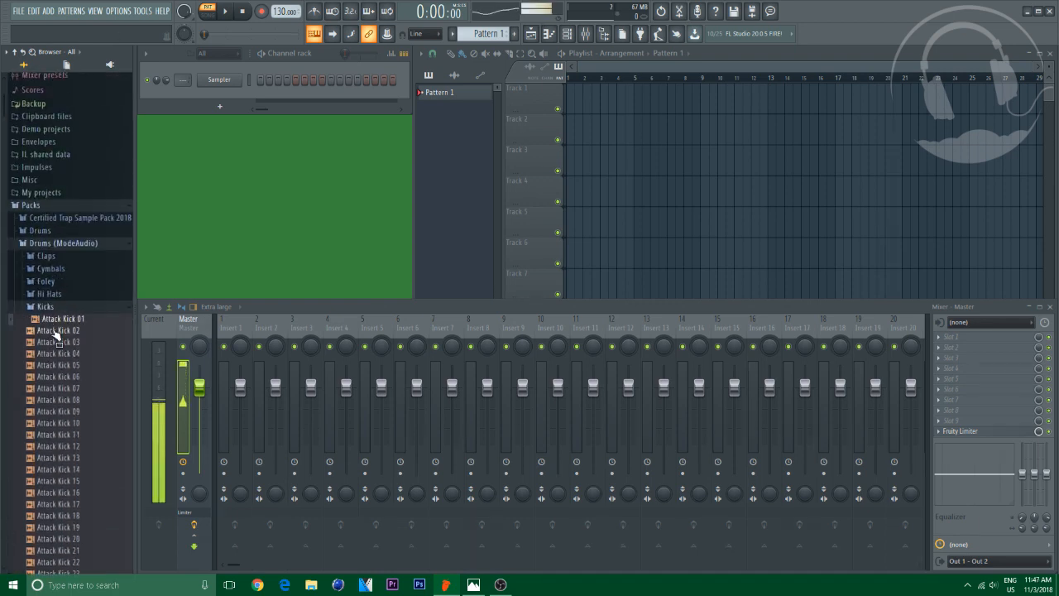
{"action": "left_click", "coordinate": [57, 331]}
{"action": "left_click", "coordinate": [61, 353]}
{"action": "left_click", "coordinate": [66, 378]}
Audition Attack Kick samples in the twenties and forties
{"action": "scroll", "coordinate": [75, 397], "scroll_direction": "down", "scroll_amount": 5}
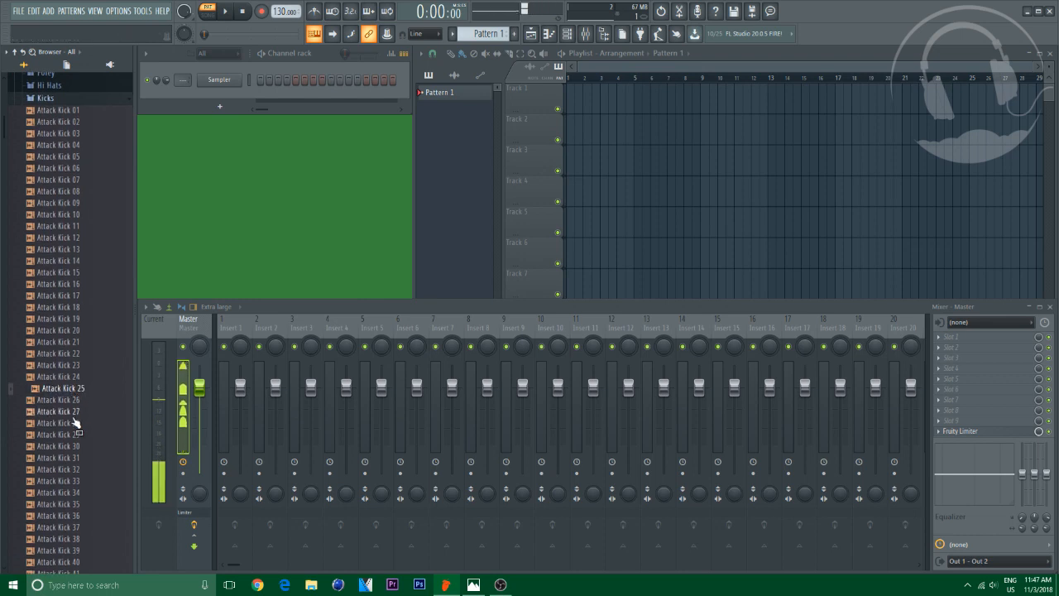
{"action": "left_click", "coordinate": [75, 437]}
{"action": "scroll", "coordinate": [75, 438], "scroll_direction": "down", "scroll_amount": 5}
{"action": "left_click", "coordinate": [69, 423]}
{"action": "left_click", "coordinate": [70, 412]}
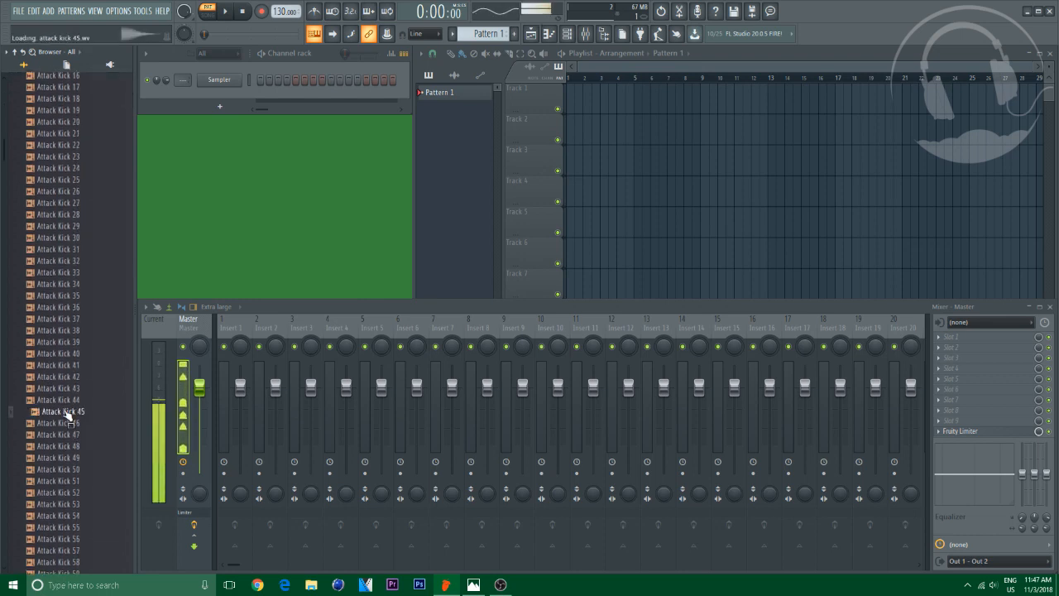
{"action": "left_click", "coordinate": [70, 399]}
{"action": "scroll", "coordinate": [50, 430], "scroll_direction": "down", "scroll_amount": 4}
{"action": "scroll", "coordinate": [50, 430], "scroll_direction": "down", "scroll_amount": 4}
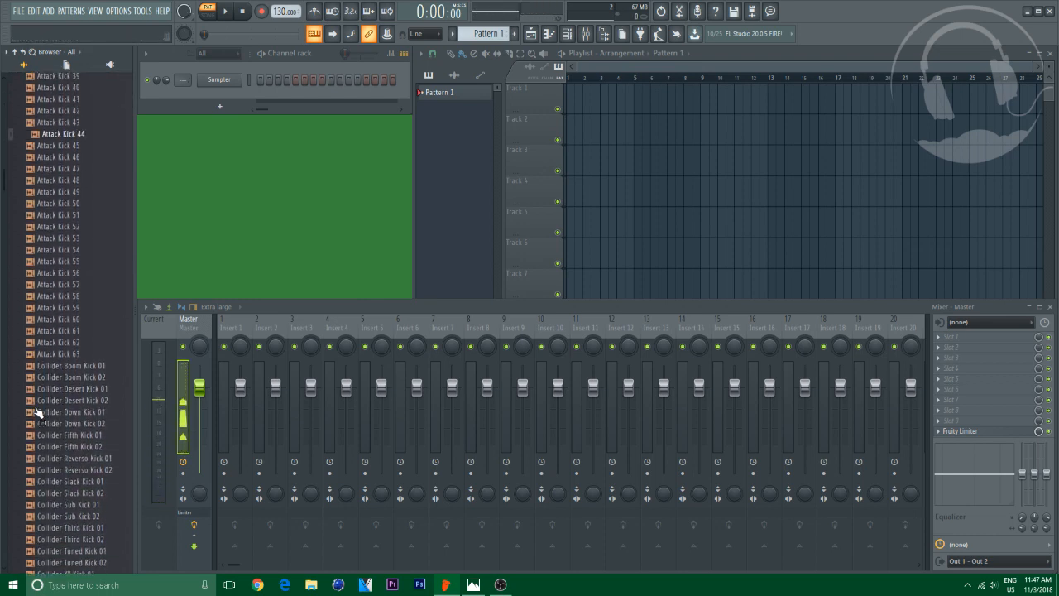
Audition Attack Kick 58 through Attack Kick 63
{"action": "left_click", "coordinate": [66, 283]}
{"action": "left_click", "coordinate": [66, 295]}
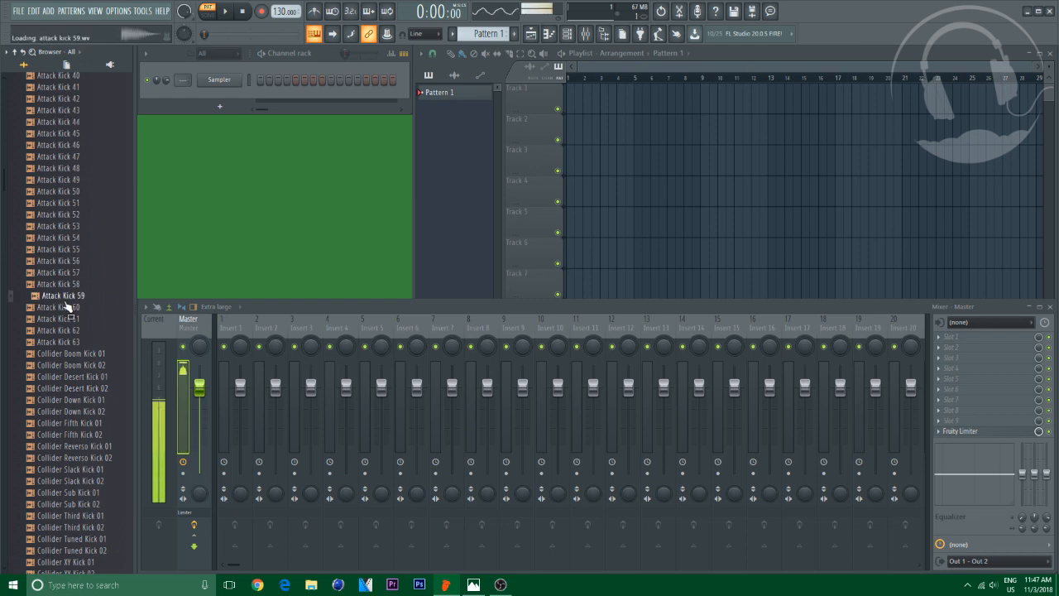
{"action": "left_click", "coordinate": [66, 307]}
{"action": "left_click", "coordinate": [65, 318]}
{"action": "left_click", "coordinate": [63, 329]}
{"action": "left_click", "coordinate": [60, 340]}
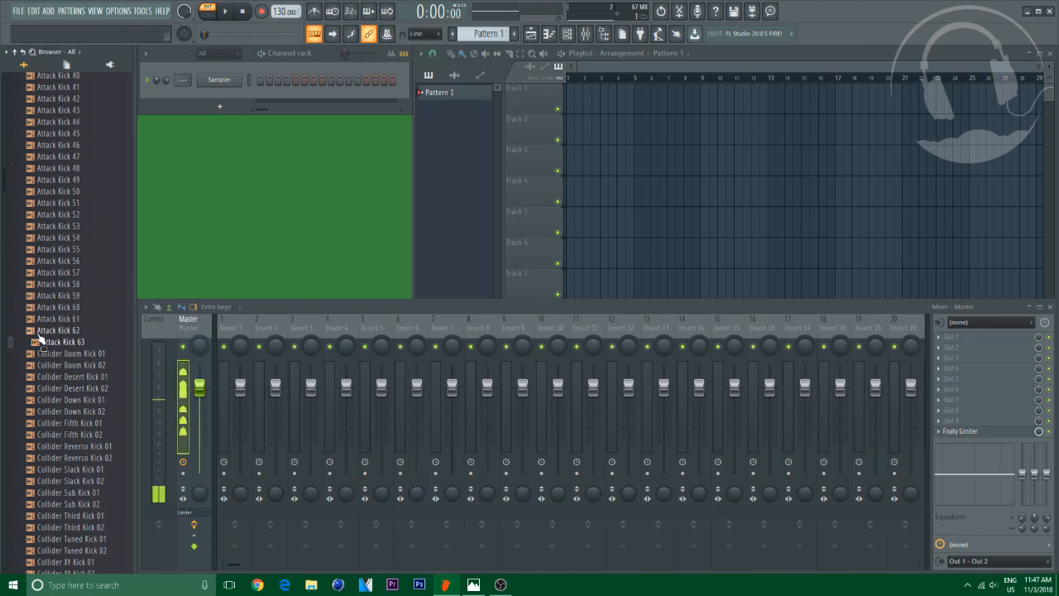
Audition the Collider XY and Downstream kick samples
{"action": "scroll", "coordinate": [66, 364], "scroll_direction": "down", "scroll_amount": 6}
{"action": "left_click", "coordinate": [69, 376]}
{"action": "left_click", "coordinate": [71, 400]}
{"action": "left_click", "coordinate": [66, 377]}
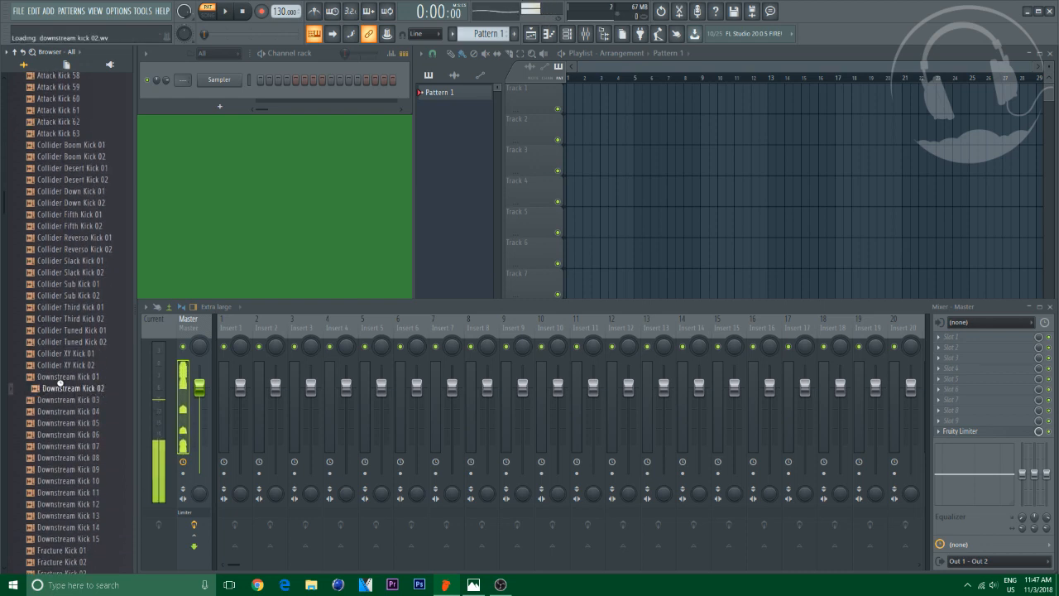
{"action": "scroll", "coordinate": [60, 374], "scroll_direction": "down", "scroll_amount": 4}
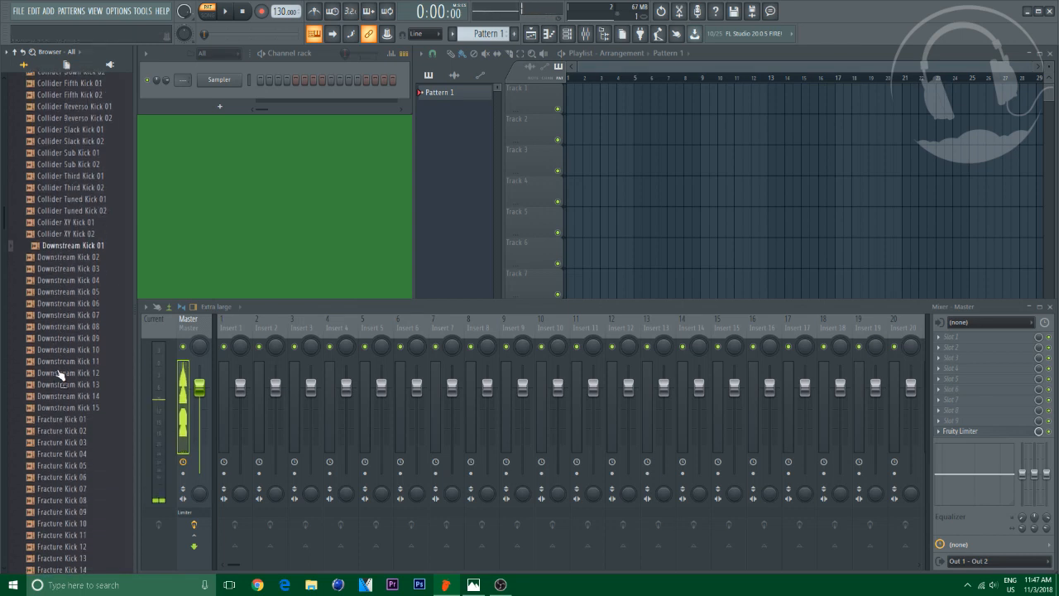
{"action": "left_click", "coordinate": [62, 238]}
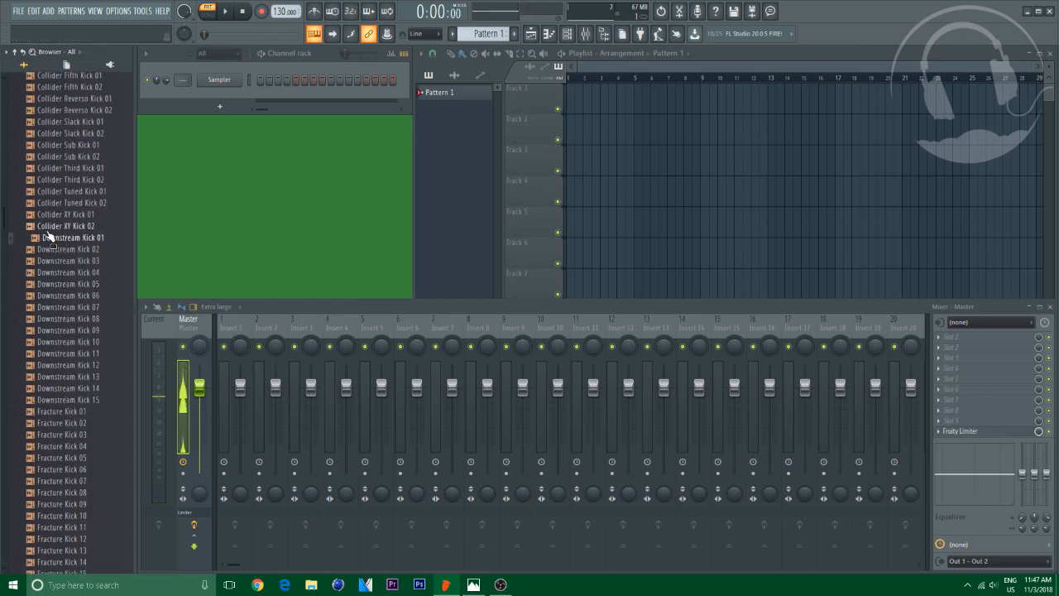
{"action": "left_click", "coordinate": [48, 229]}
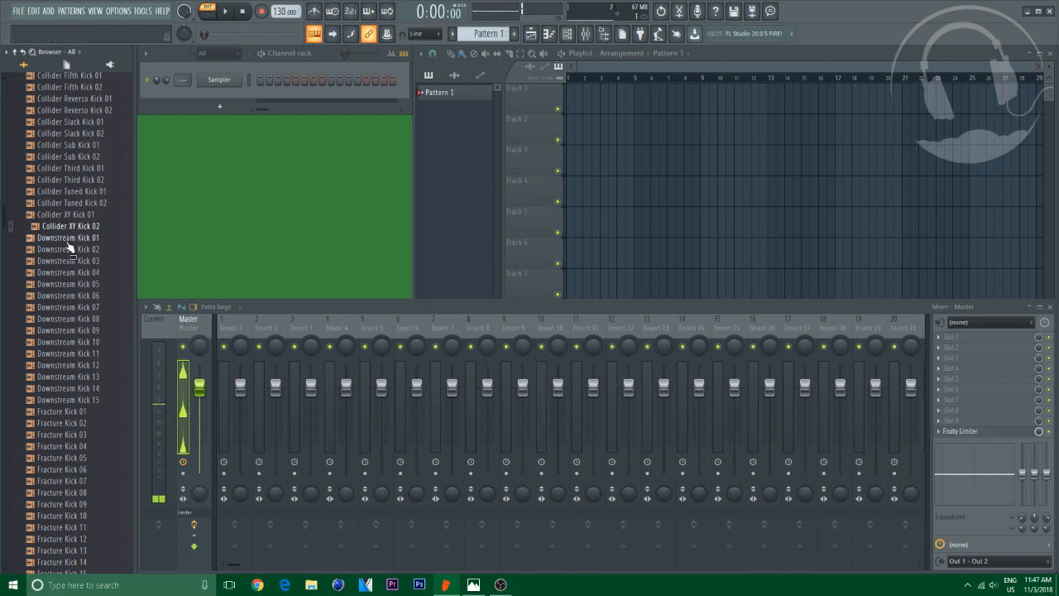
{"action": "left_click", "coordinate": [66, 239]}
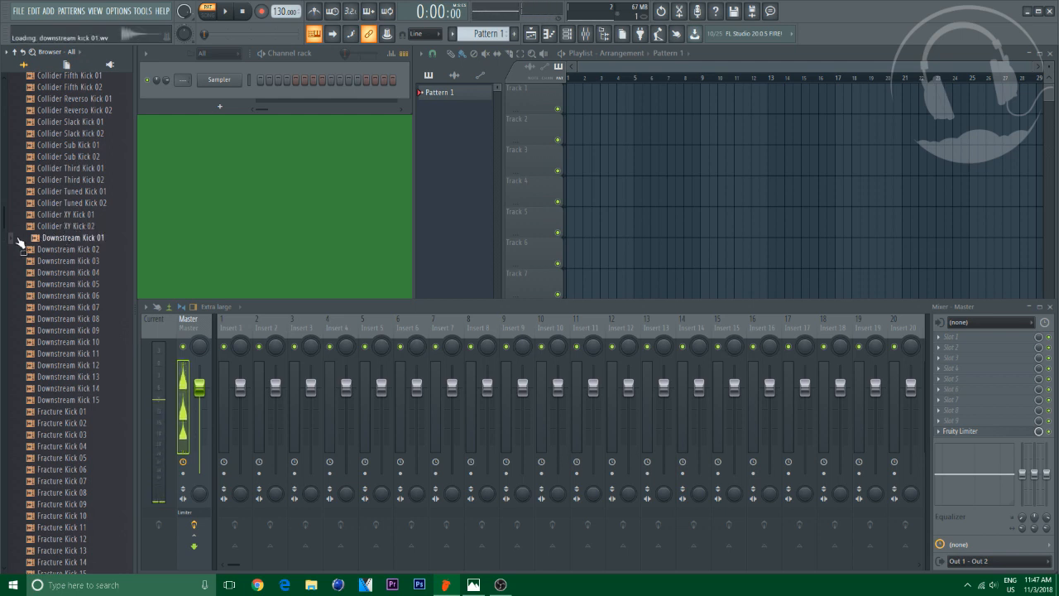
Audition more Downstream kicks and the HouseGen Kick samples
{"action": "scroll", "coordinate": [83, 281], "scroll_direction": "down", "scroll_amount": 4}
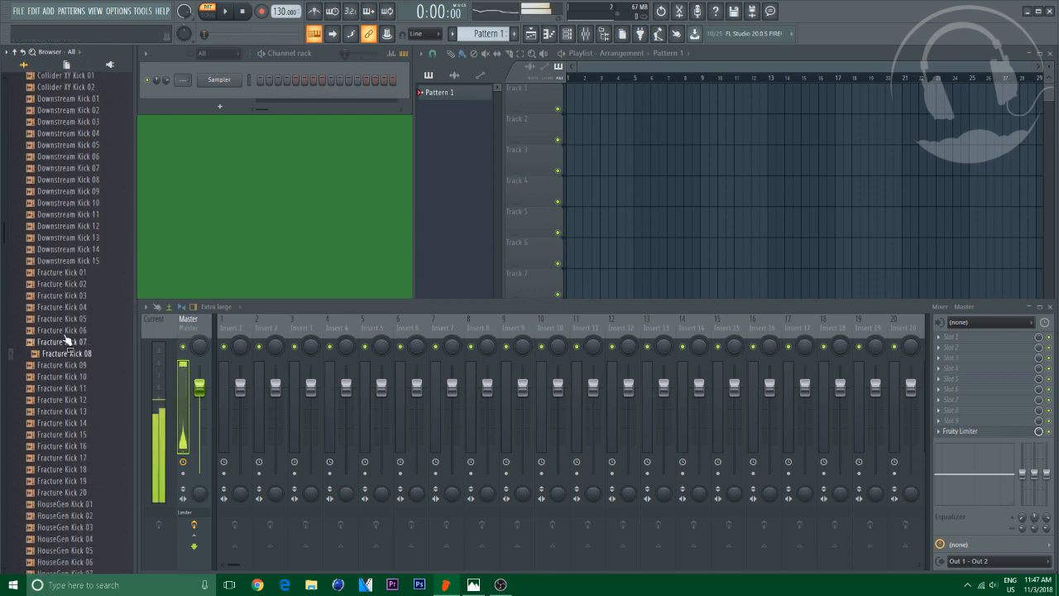
{"action": "left_click", "coordinate": [60, 263]}
{"action": "left_click", "coordinate": [49, 237]}
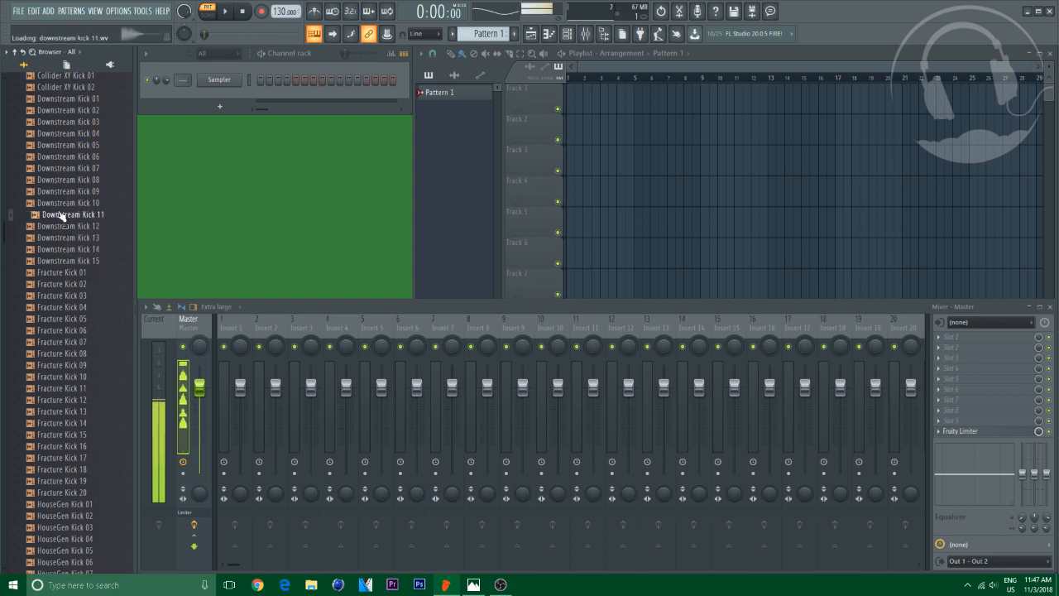
{"action": "scroll", "coordinate": [50, 248], "scroll_direction": "down", "scroll_amount": 6}
{"action": "left_click", "coordinate": [66, 366]}
{"action": "left_click", "coordinate": [66, 376]}
{"action": "left_click", "coordinate": [58, 342]}
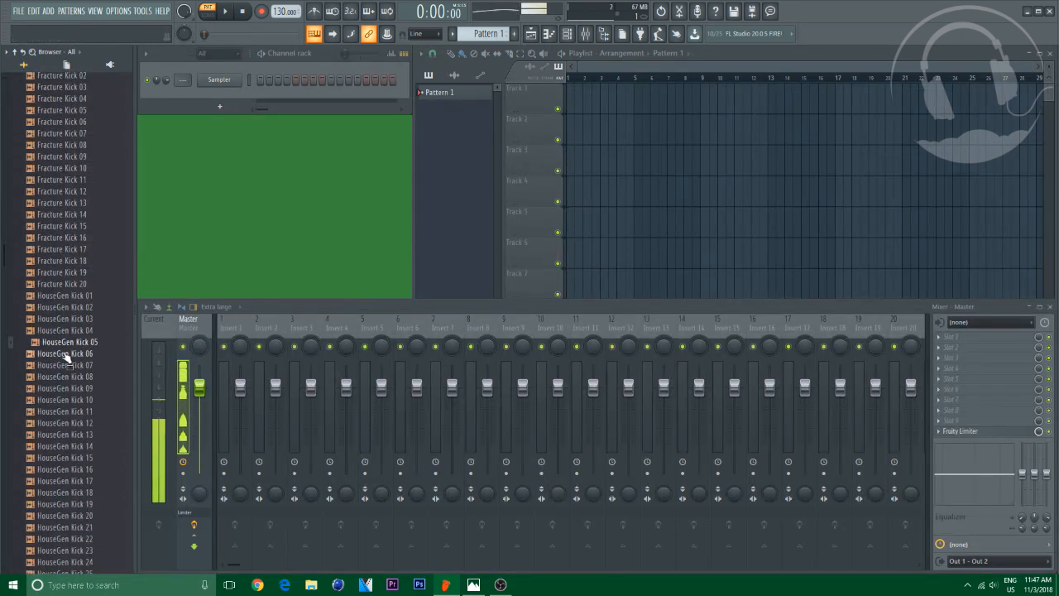
Audition the remaining HouseGen Kick and HouseGen TopKick samples in the browser
{"action": "scroll", "coordinate": [81, 375], "scroll_direction": "down", "scroll_amount": 10}
{"action": "left_click", "coordinate": [80, 388]}
{"action": "scroll", "coordinate": [81, 388], "scroll_direction": "down", "scroll_amount": 6}
{"action": "left_click", "coordinate": [70, 411]}
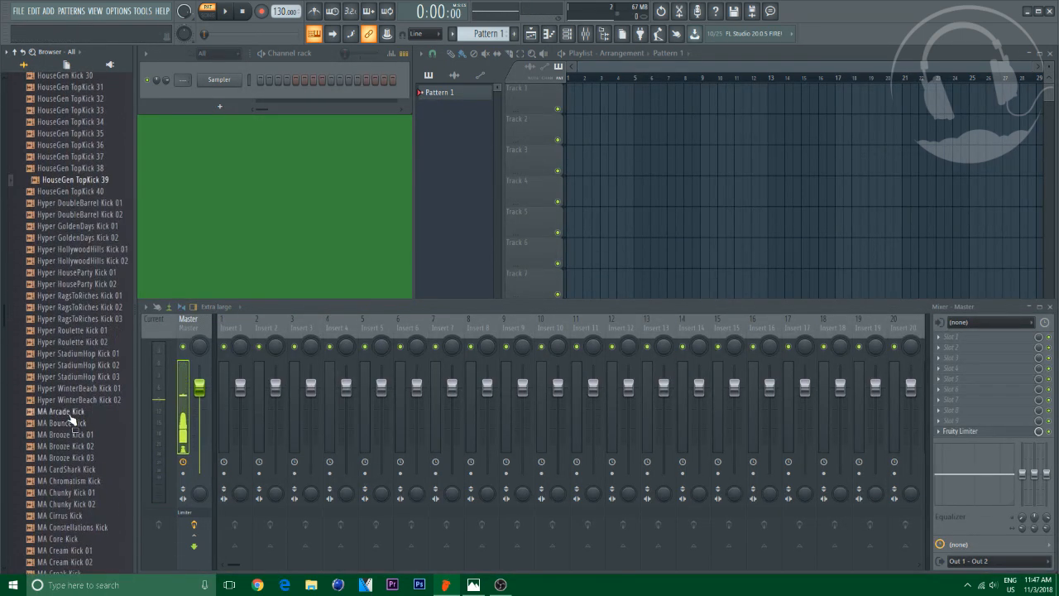
Audition MA kick samples from MA Brooze Kick 01 through MA Round Kick 02
{"action": "left_click", "coordinate": [73, 423]}
{"action": "scroll", "coordinate": [76, 441], "scroll_direction": "down", "scroll_amount": 6}
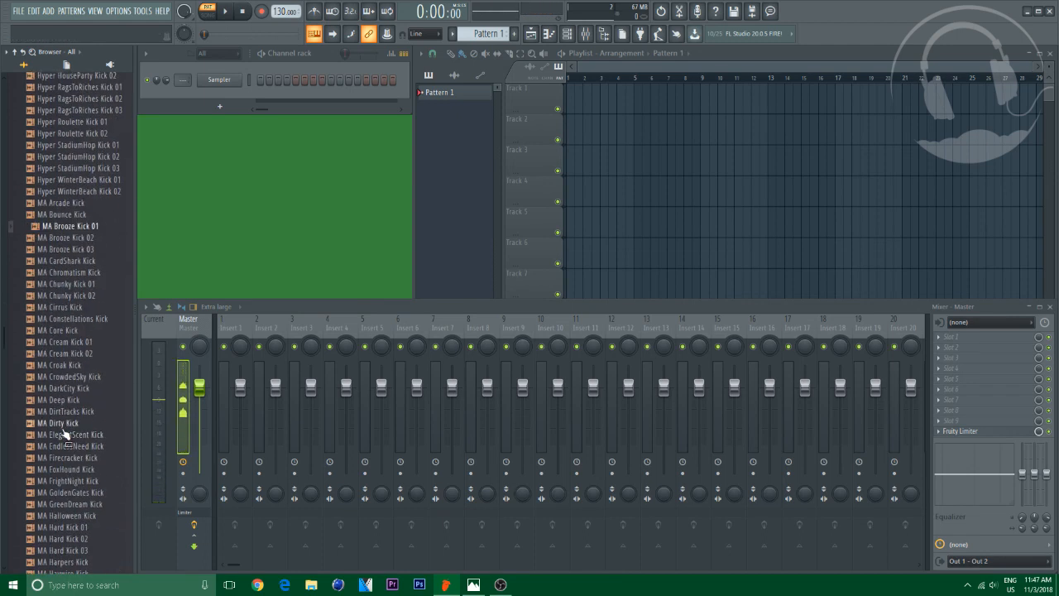
{"action": "left_click", "coordinate": [62, 401]}
{"action": "scroll", "coordinate": [58, 420], "scroll_direction": "down", "scroll_amount": 8}
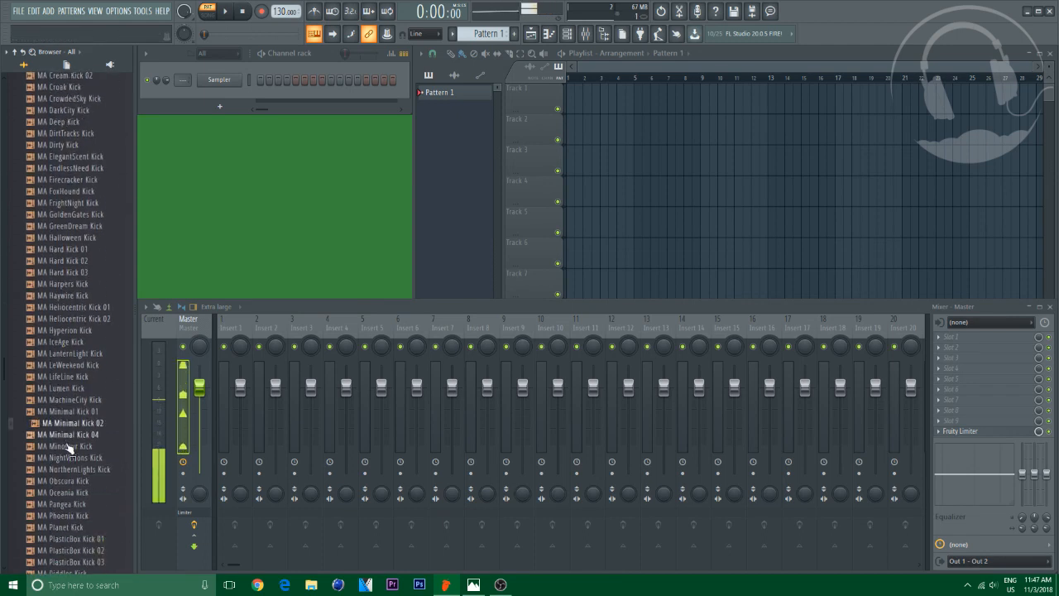
{"action": "left_click", "coordinate": [68, 449]}
{"action": "scroll", "coordinate": [70, 451], "scroll_direction": "down", "scroll_amount": 6}
{"action": "left_click", "coordinate": [68, 388]}
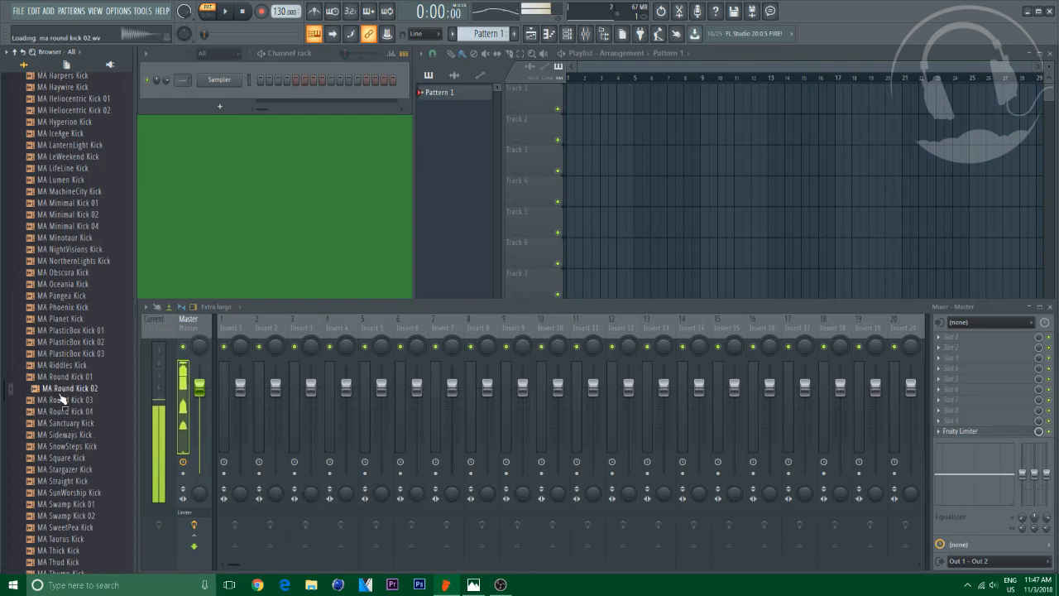
Audition the MA Trauma Kick sample and open the system speaker volume control
{"action": "scroll", "coordinate": [83, 430], "scroll_direction": "down", "scroll_amount": 8}
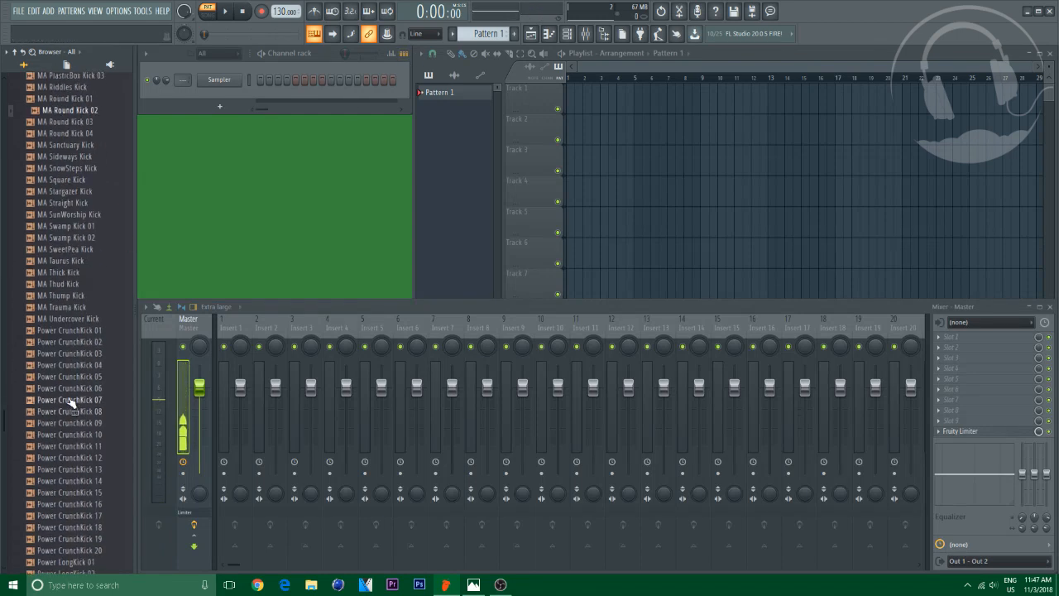
{"action": "left_click", "coordinate": [62, 307]}
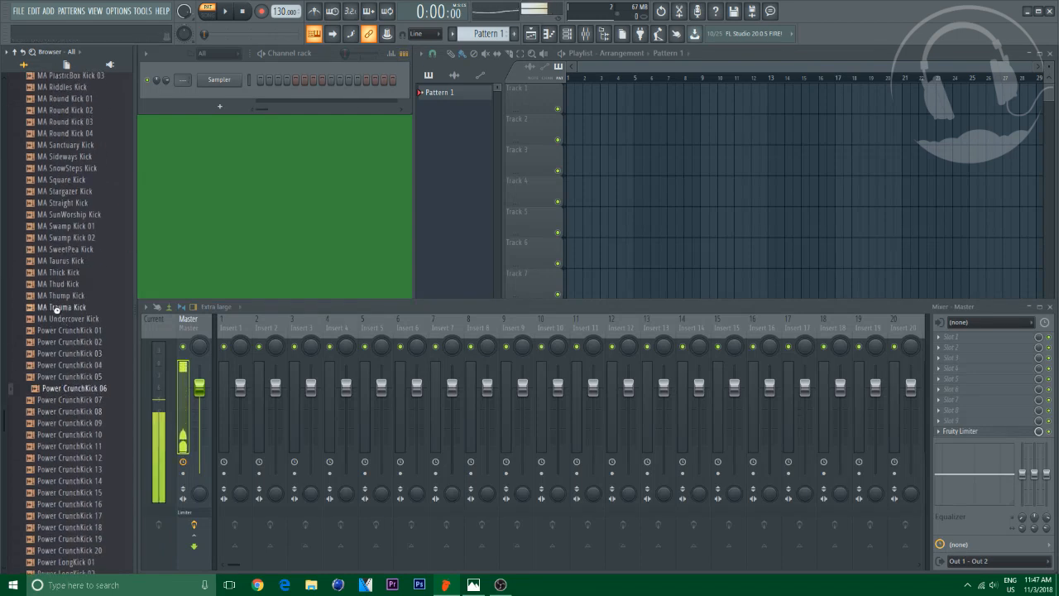
{"action": "left_click", "coordinate": [991, 585]}
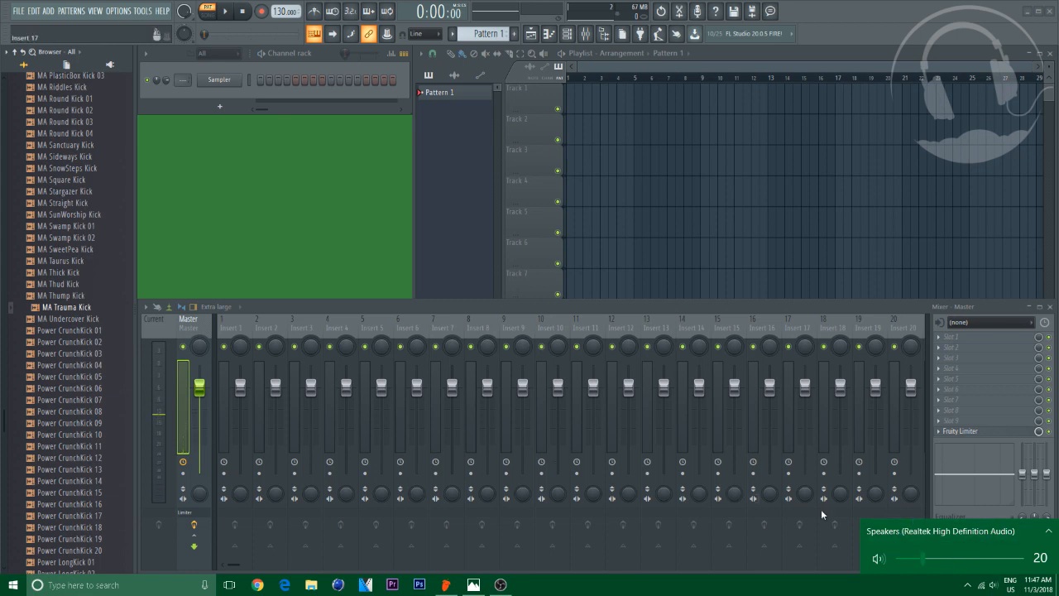
Audition the Power CrunchKick and Power LongKick samples
{"action": "left_click", "coordinate": [106, 354]}
{"action": "scroll", "coordinate": [106, 410], "scroll_direction": "down", "scroll_amount": 3}
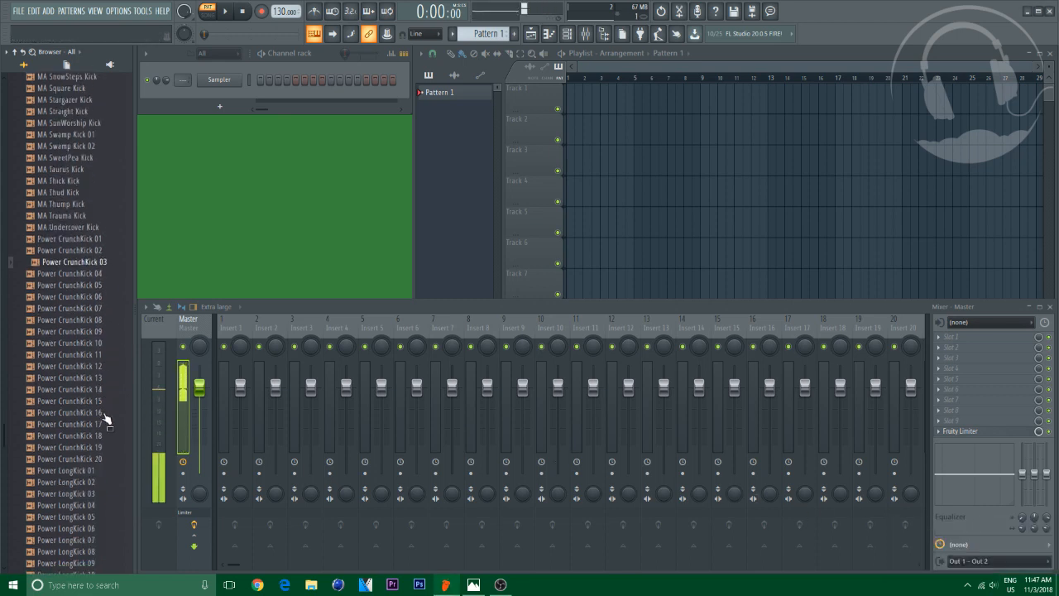
{"action": "left_click", "coordinate": [29, 436]}
{"action": "left_click", "coordinate": [44, 458]}
{"action": "scroll", "coordinate": [66, 491], "scroll_direction": "down", "scroll_amount": 3}
{"action": "left_click", "coordinate": [63, 483]}
{"action": "scroll", "coordinate": [66, 485], "scroll_direction": "down", "scroll_amount": 7}
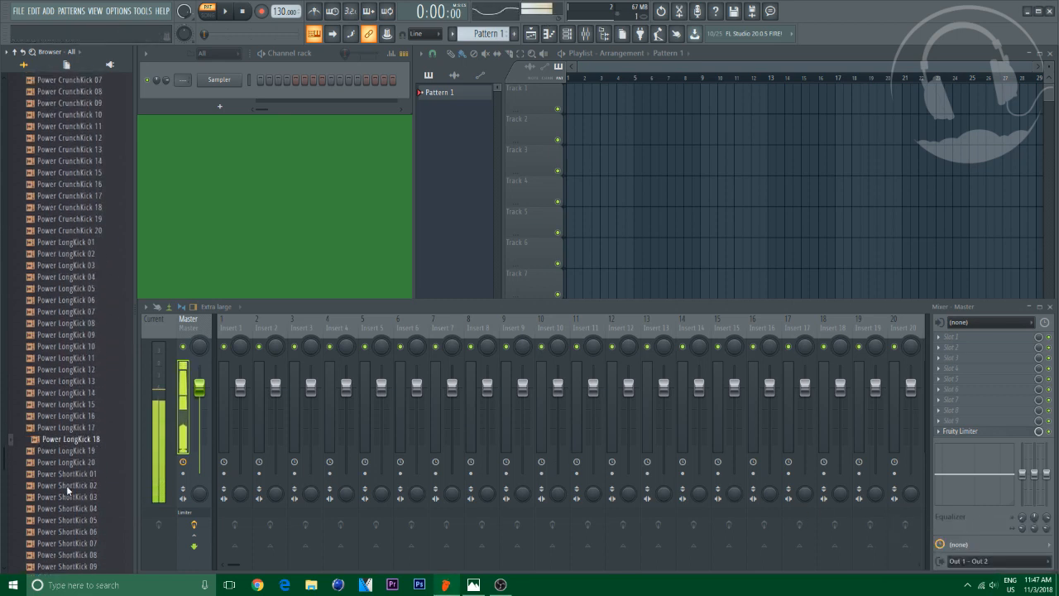
Browse back up to the Packs folders and look through the Trap pack contents
{"action": "scroll", "coordinate": [70, 482], "scroll_direction": "up", "scroll_amount": 20}
{"action": "scroll", "coordinate": [87, 306], "scroll_direction": "up", "scroll_amount": 20}
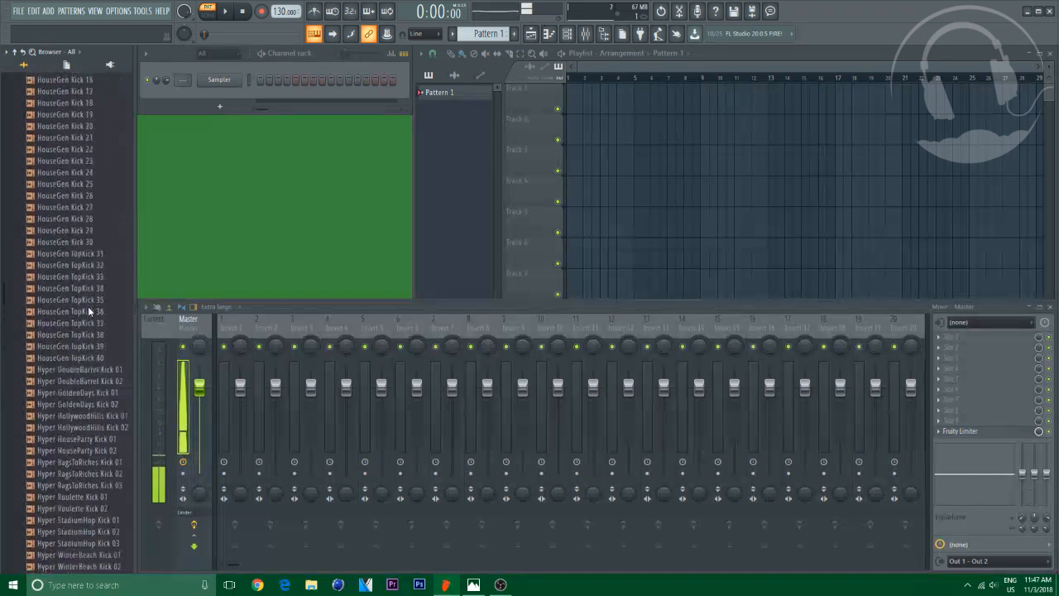
{"action": "scroll", "coordinate": [86, 286], "scroll_direction": "up", "scroll_amount": 10}
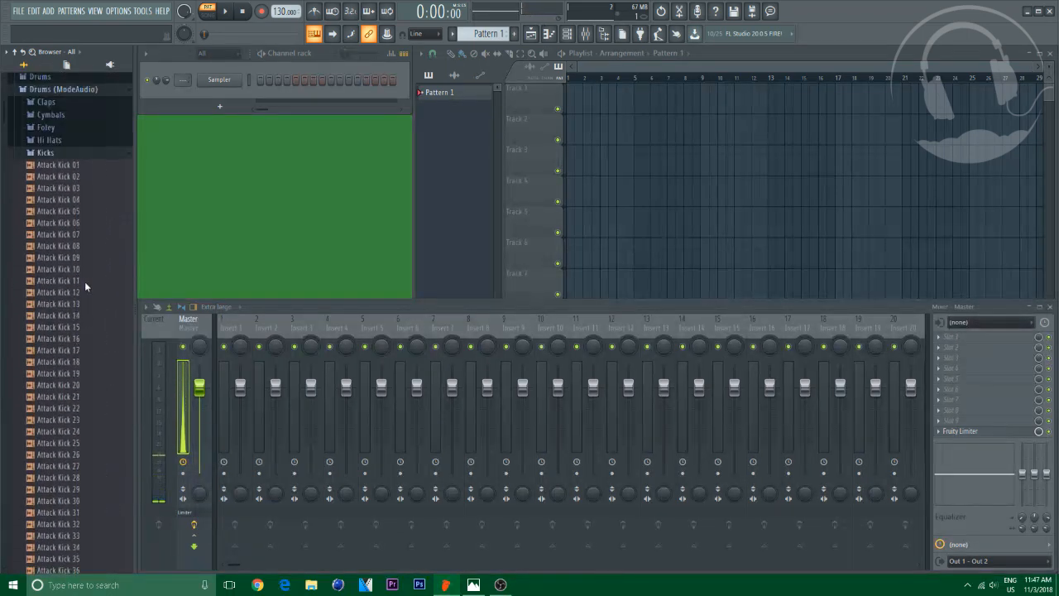
{"action": "left_click", "coordinate": [44, 374]}
{"action": "left_click", "coordinate": [40, 299]}
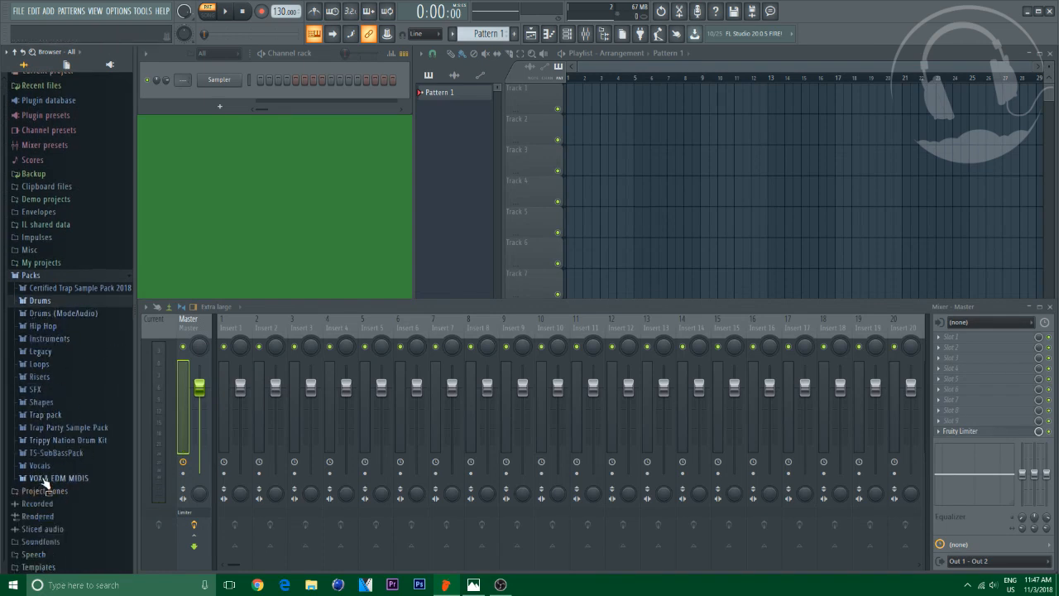
{"action": "left_click", "coordinate": [45, 414]}
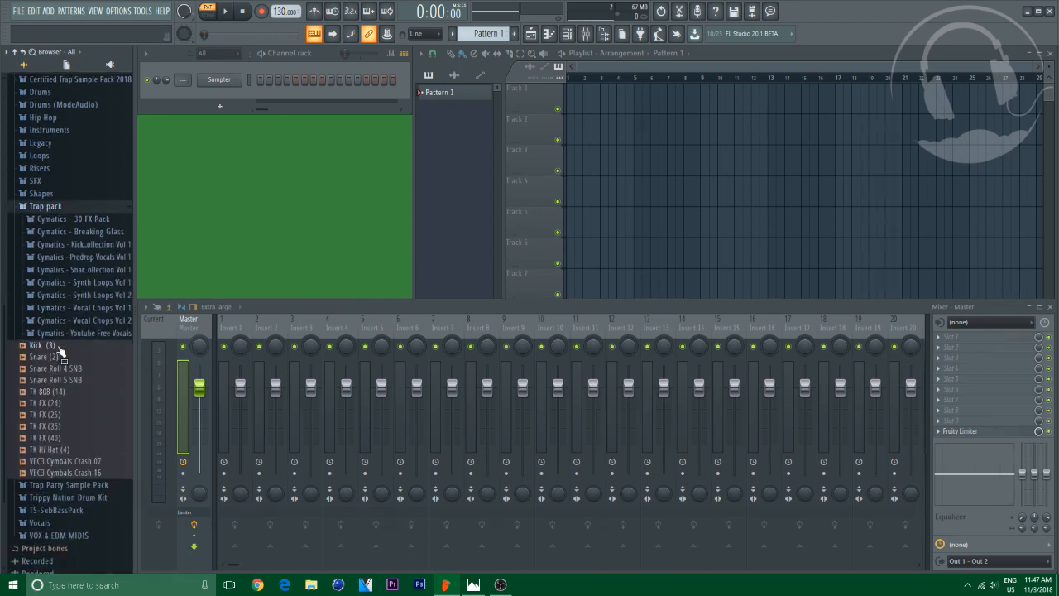
{"action": "left_click", "coordinate": [43, 345]}
{"action": "left_click", "coordinate": [43, 207]}
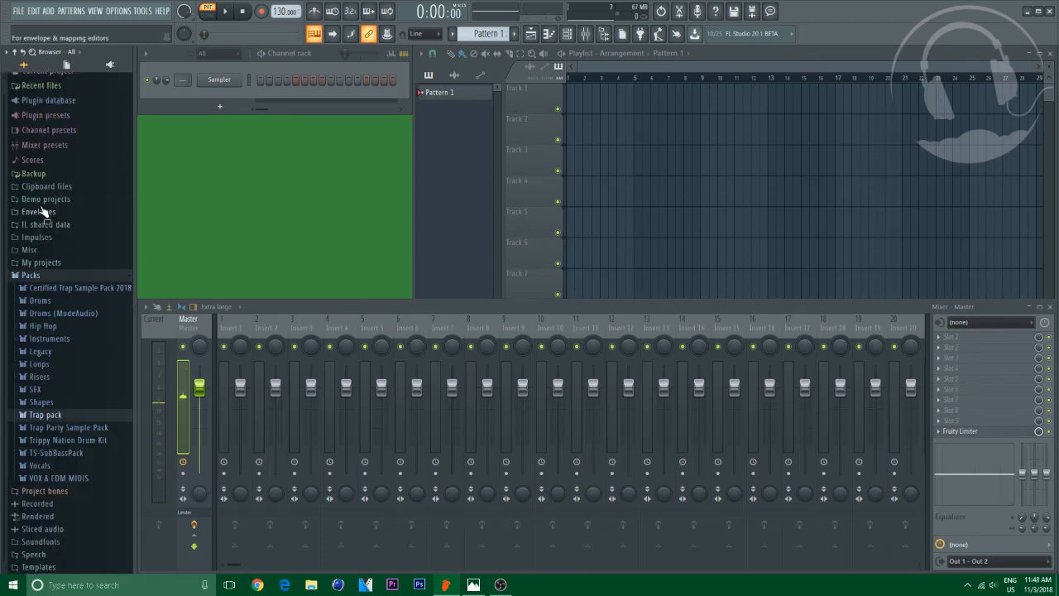
Open the Legacy > Drums > HipHop sample folder in the browser
{"action": "left_click", "coordinate": [40, 351]}
{"action": "left_click", "coordinate": [44, 364]}
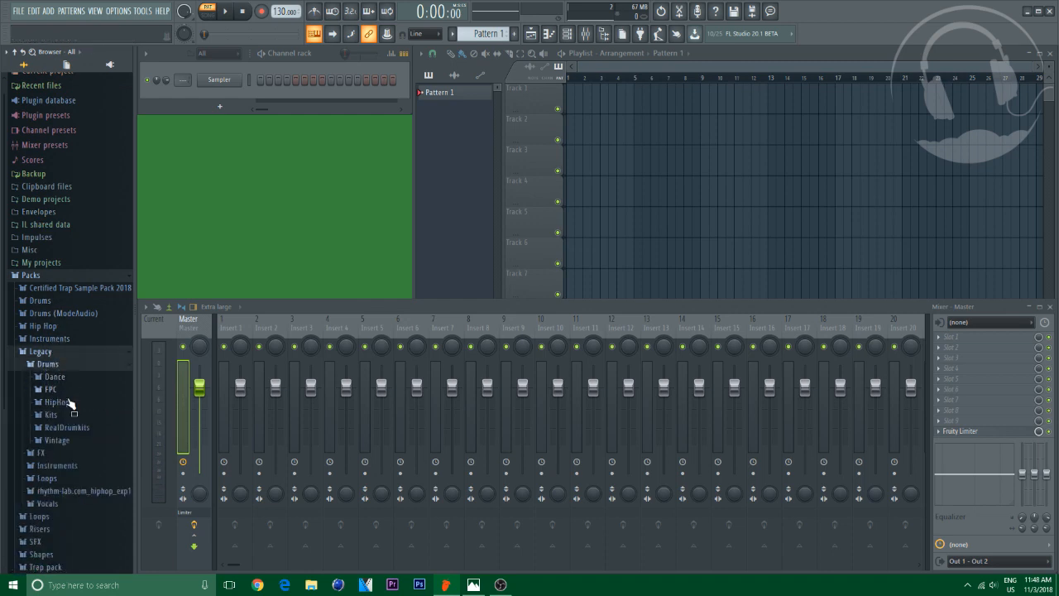
{"action": "left_click", "coordinate": [70, 403]}
{"action": "left_click", "coordinate": [62, 266]}
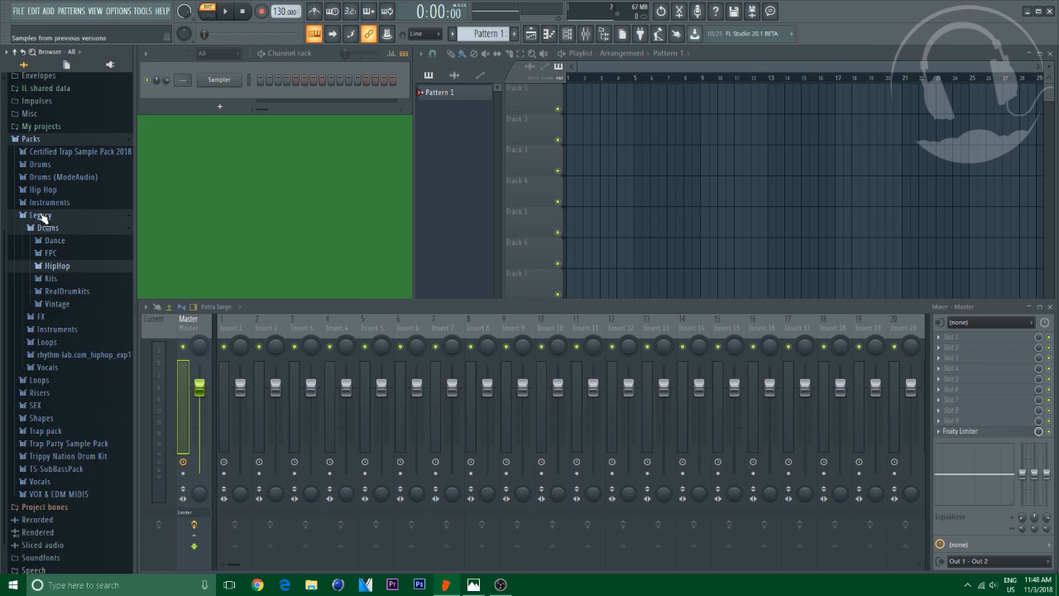
{"action": "left_click", "coordinate": [57, 267]}
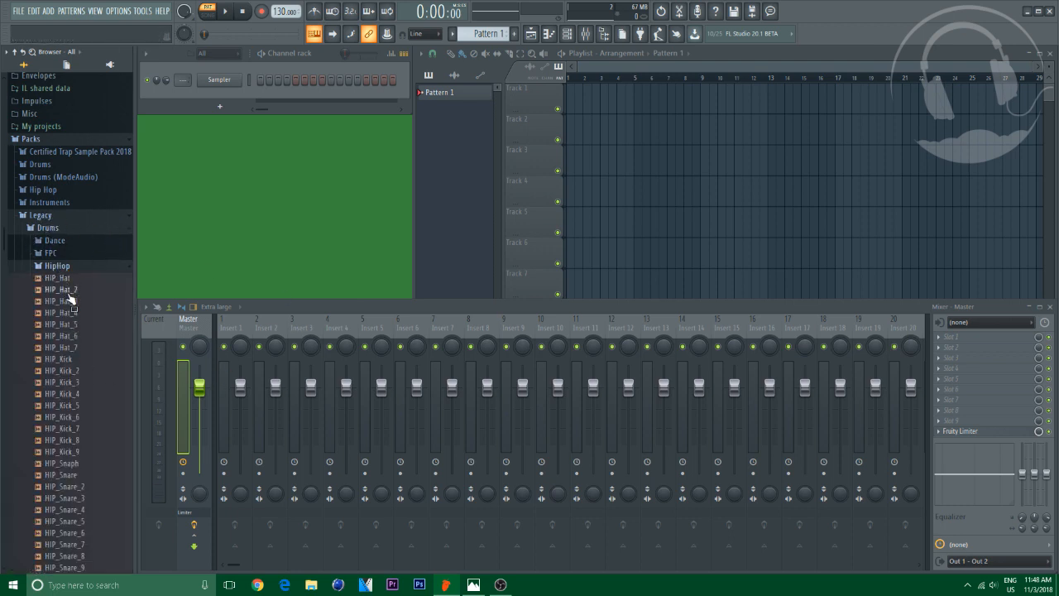
Audition the HIP kick samples and add HIP_Kick_7 to the channel rack
{"action": "left_click_drag", "start_coordinate": [65, 371], "coordinate": [70, 385]}
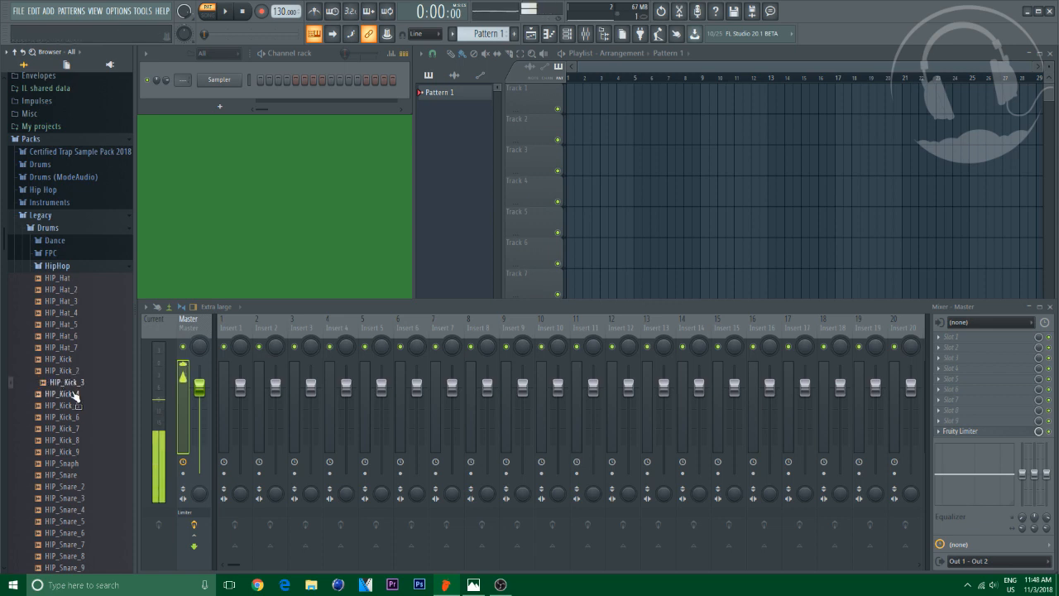
{"action": "left_click", "coordinate": [66, 383]}
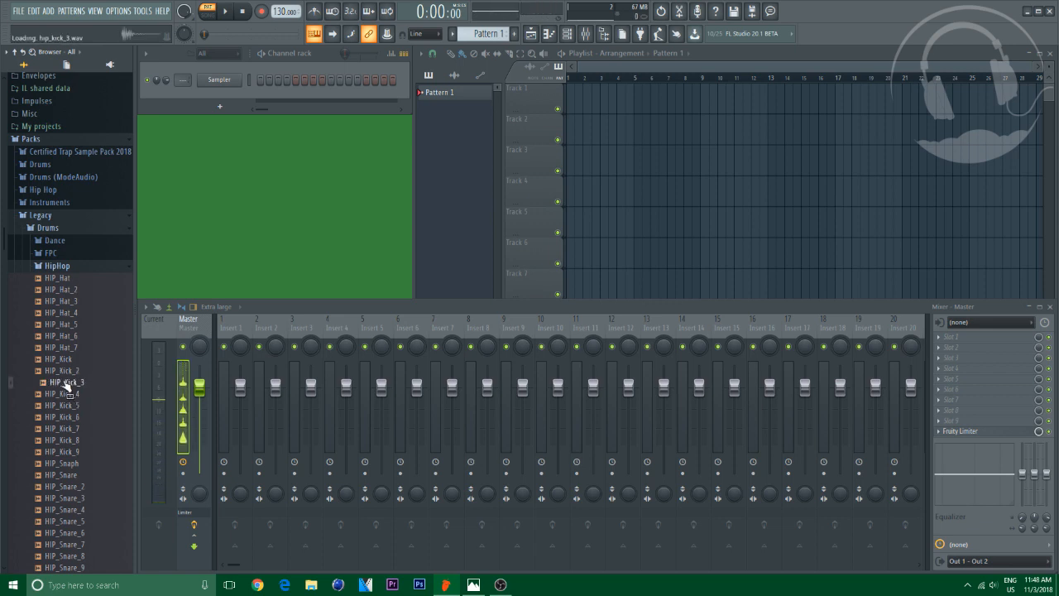
{"action": "left_click", "coordinate": [69, 430]}
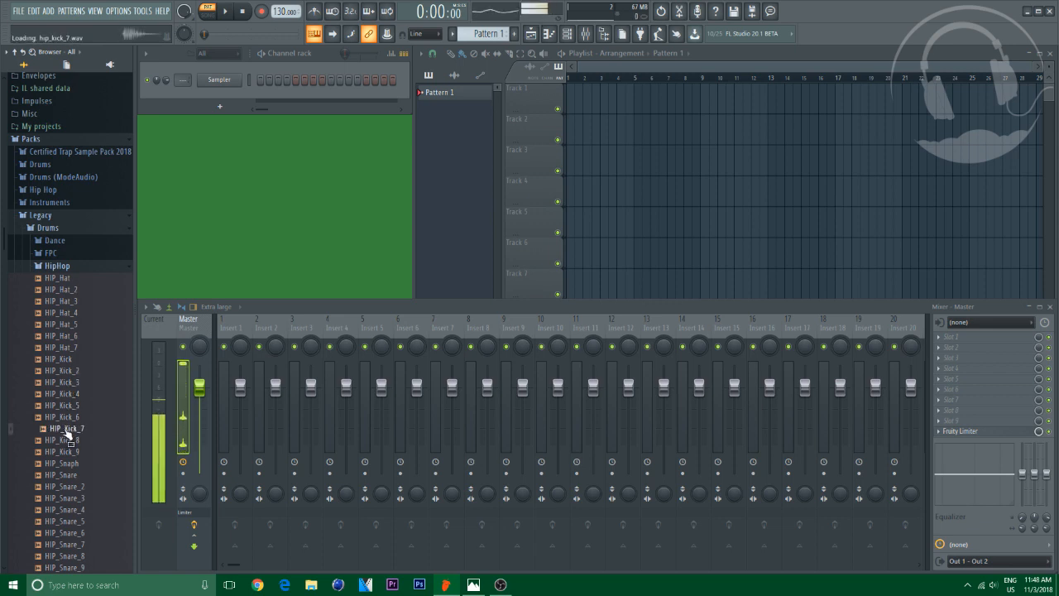
{"action": "left_click", "coordinate": [68, 419]}
{"action": "left_click", "coordinate": [68, 429]}
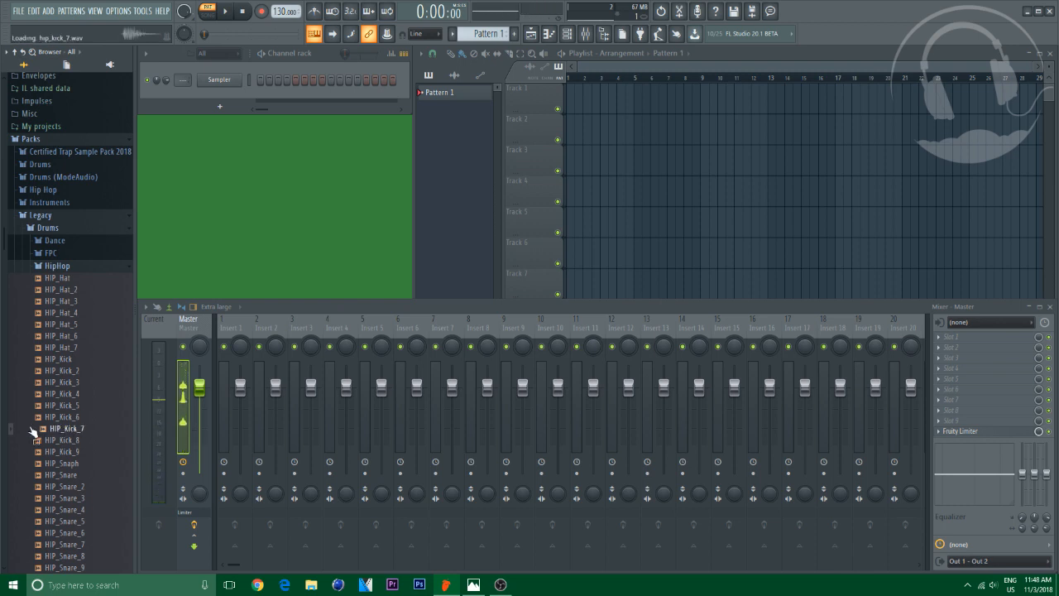
{"action": "left_click_drag", "start_coordinate": [68, 429], "coordinate": [217, 80]}
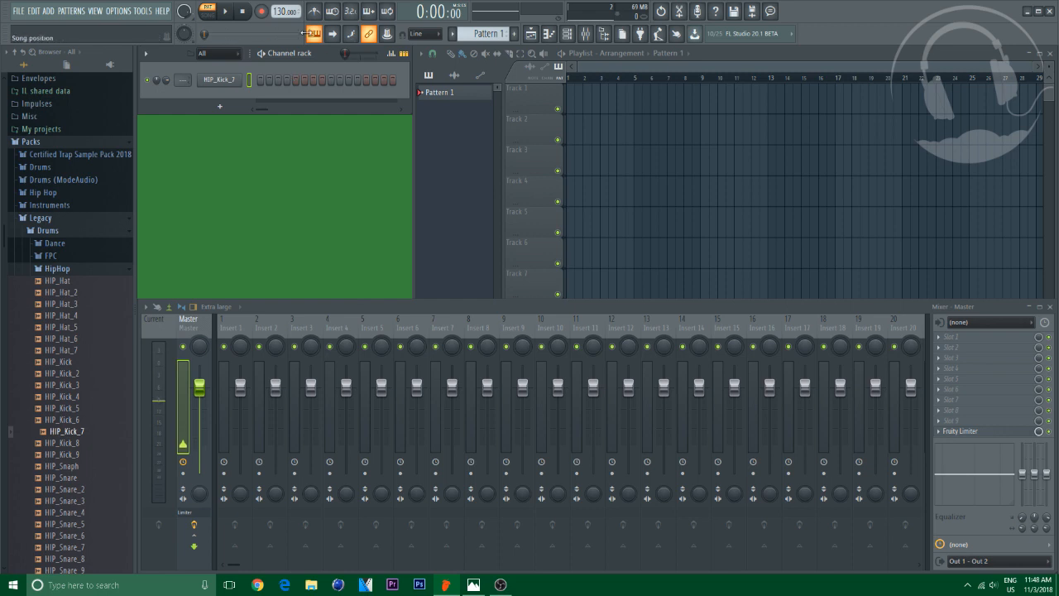
Audition the HIP hat samples and add HIP_Hat_2 to the channel rack
{"action": "left_click", "coordinate": [64, 293]}
{"action": "left_click", "coordinate": [61, 283]}
{"action": "left_click", "coordinate": [67, 294]}
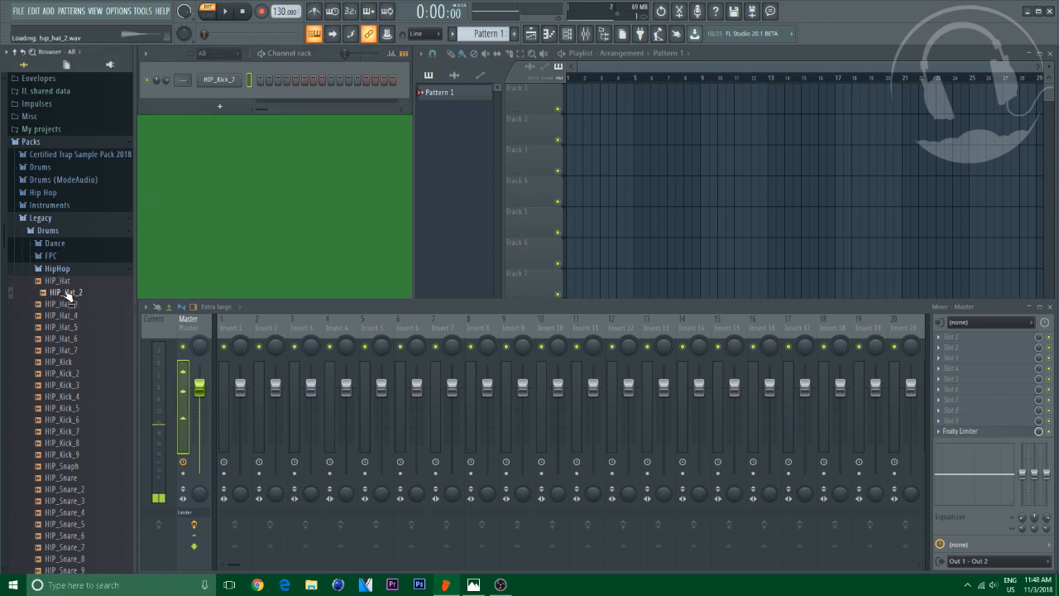
{"action": "key", "text": "Down"}
{"action": "key", "text": "Down"}
{"action": "key", "text": "Down"}
{"action": "key", "text": "Down"}
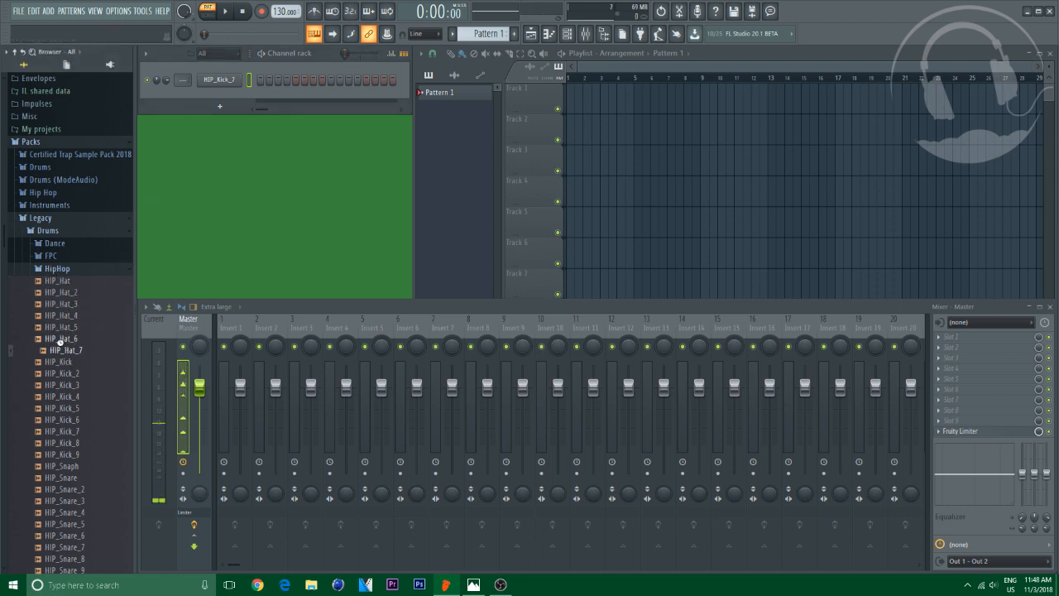
{"action": "left_click_drag", "start_coordinate": [60, 292], "coordinate": [229, 96]}
Audition the HIP_Snare samples from HIP_Snare_2 through HIP_Snare_9
{"action": "scroll", "coordinate": [76, 414], "scroll_direction": "down", "scroll_amount": 3}
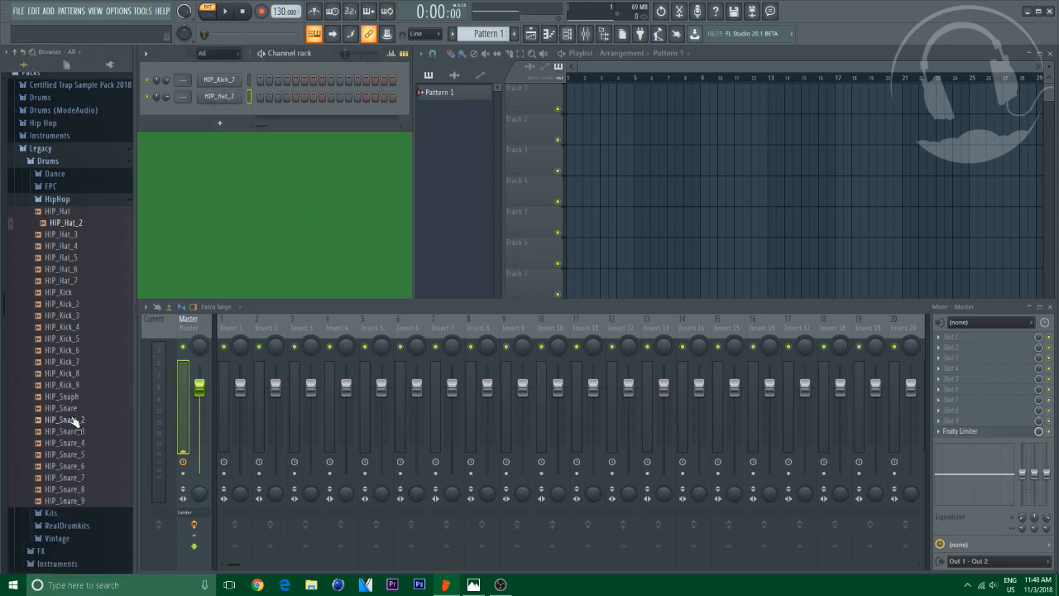
{"action": "left_click", "coordinate": [72, 421]}
{"action": "left_click", "coordinate": [73, 431]}
{"action": "left_click", "coordinate": [73, 443]}
{"action": "left_click", "coordinate": [73, 455]}
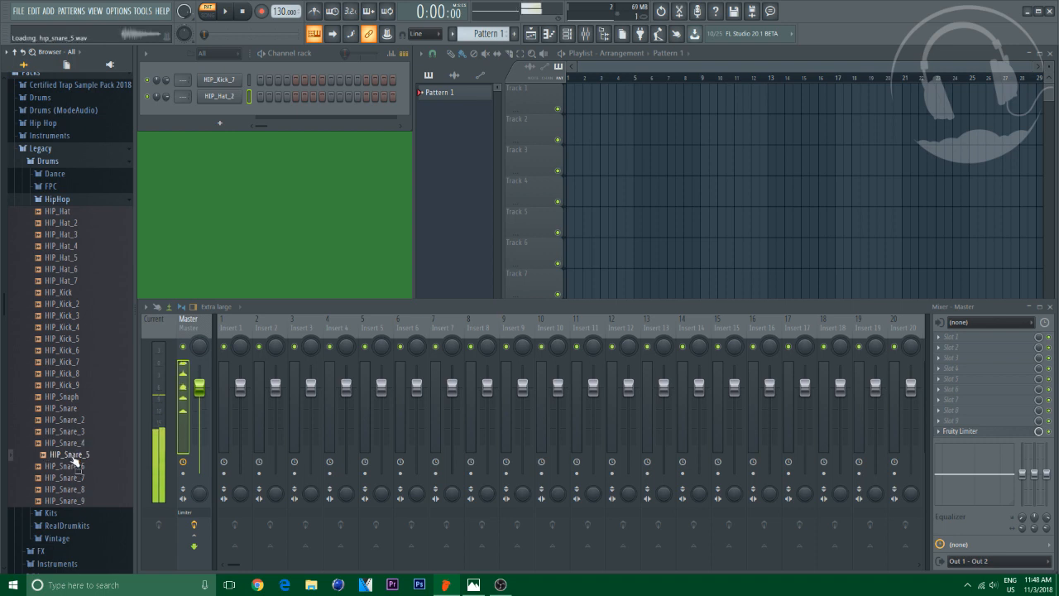
{"action": "left_click", "coordinate": [74, 465]}
{"action": "left_click", "coordinate": [74, 478]}
{"action": "left_click", "coordinate": [80, 500]}
{"action": "left_click", "coordinate": [78, 489]}
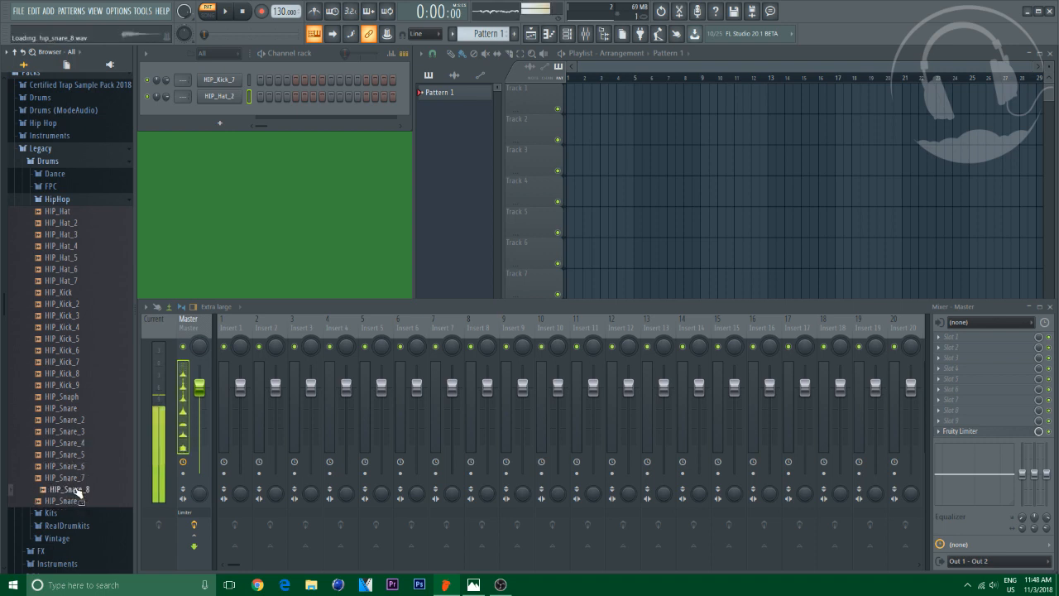
{"action": "left_click", "coordinate": [72, 421]}
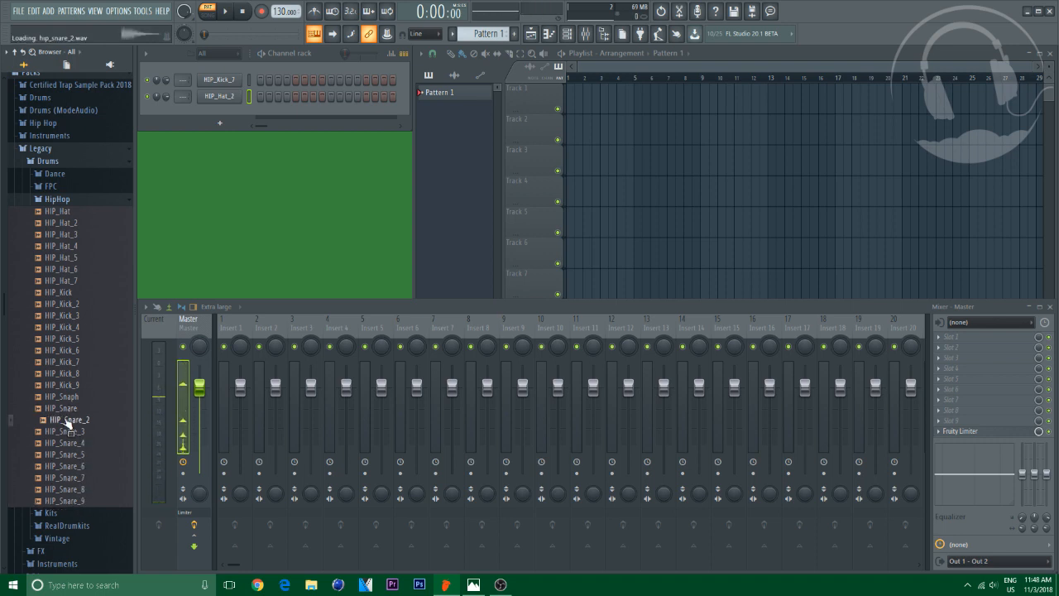
Add HIP_Snare and HIP_Snare_2 to the channel rack, then widen the channel rack window
{"action": "left_click", "coordinate": [64, 410]}
{"action": "left_click_drag", "start_coordinate": [67, 408], "coordinate": [219, 111]}
{"action": "left_click", "coordinate": [78, 429]}
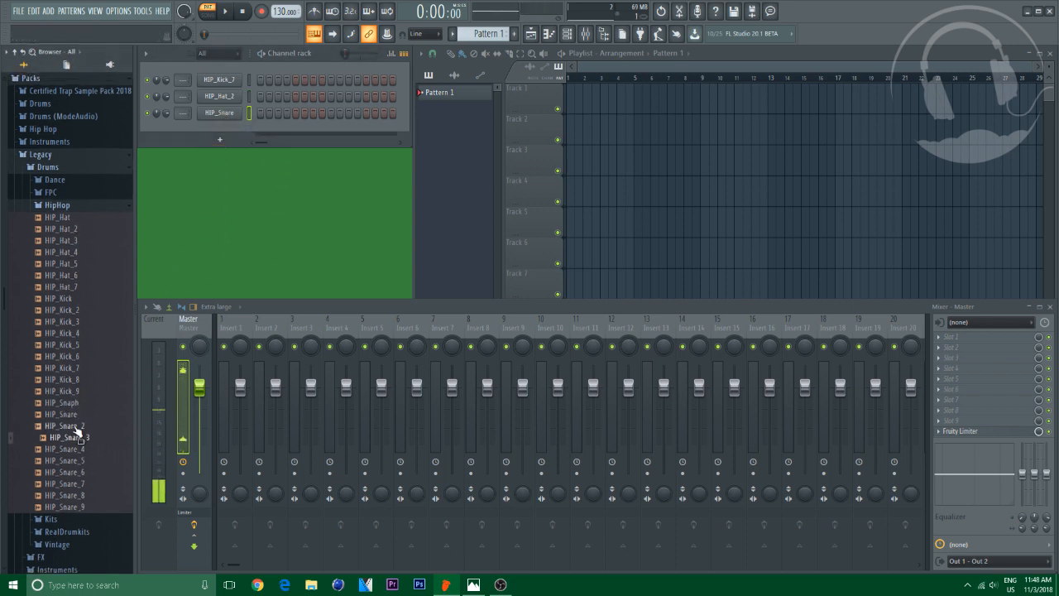
{"action": "left_click_drag", "start_coordinate": [78, 430], "coordinate": [218, 132]}
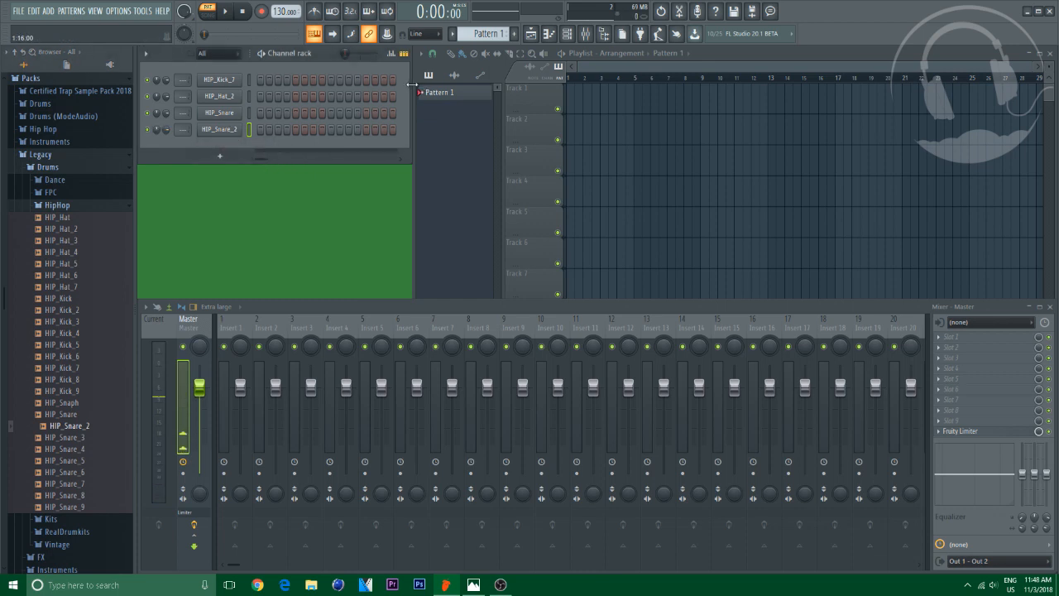
{"action": "left_click_drag", "start_coordinate": [411, 84], "coordinate": [632, 116]}
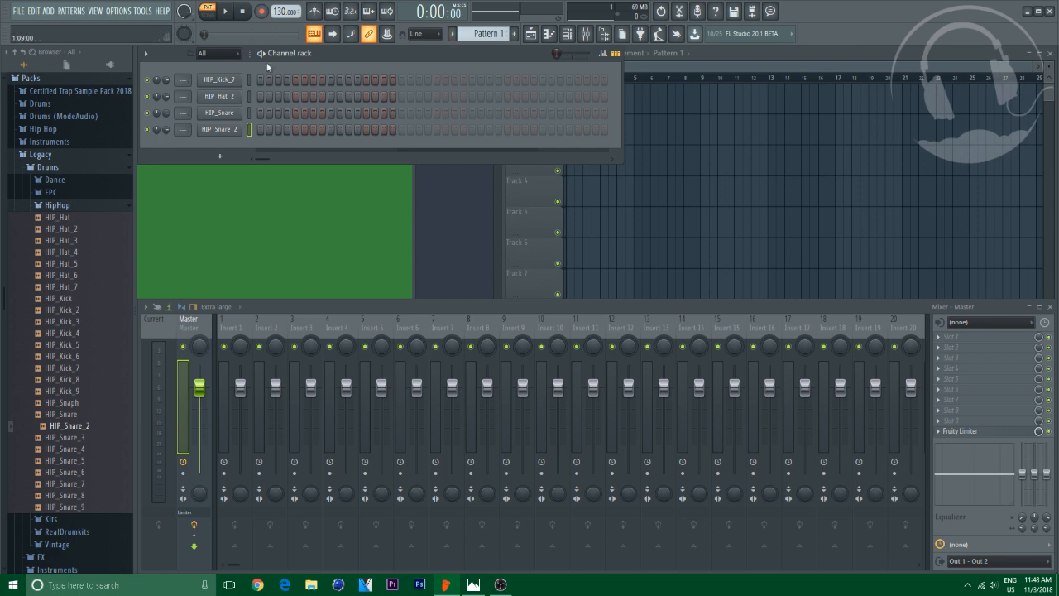
Rename Pattern 1 as beat
{"action": "left_click", "coordinate": [486, 33]}
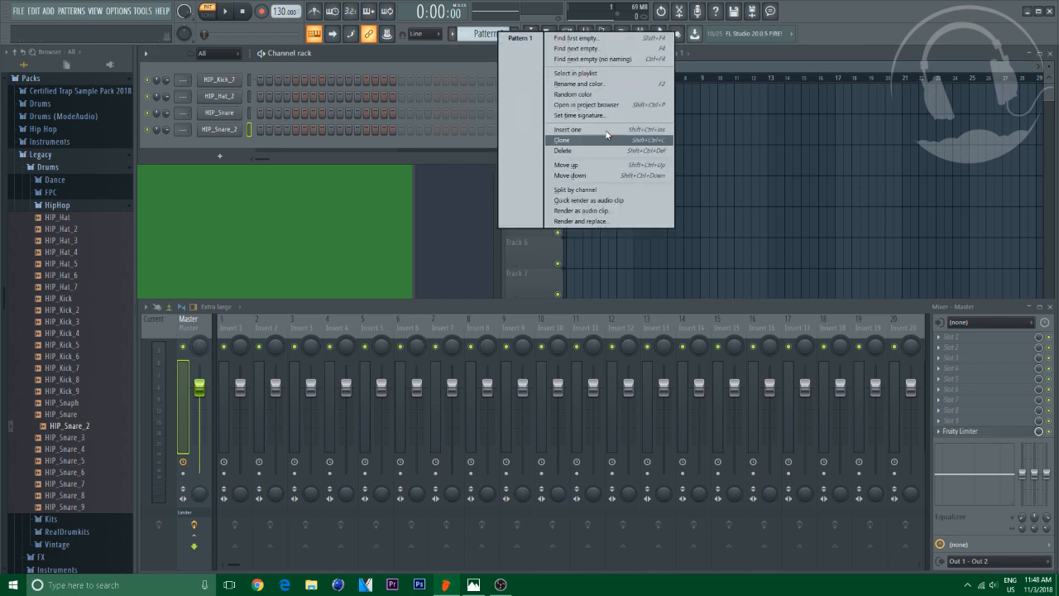
{"action": "left_click", "coordinate": [580, 83]}
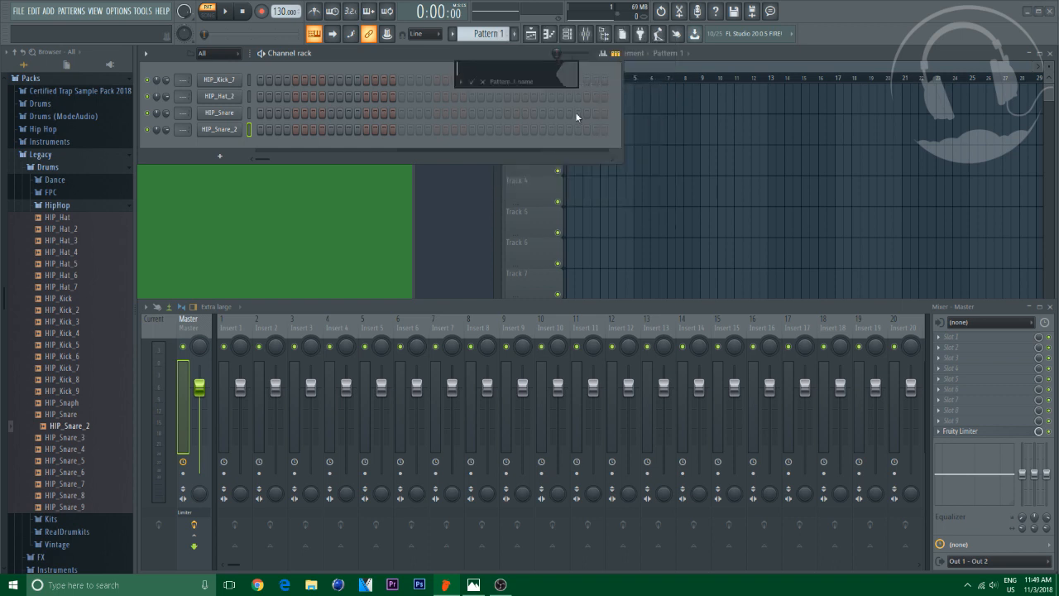
{"action": "type", "text": "beat"}
{"action": "key", "text": "Return"}
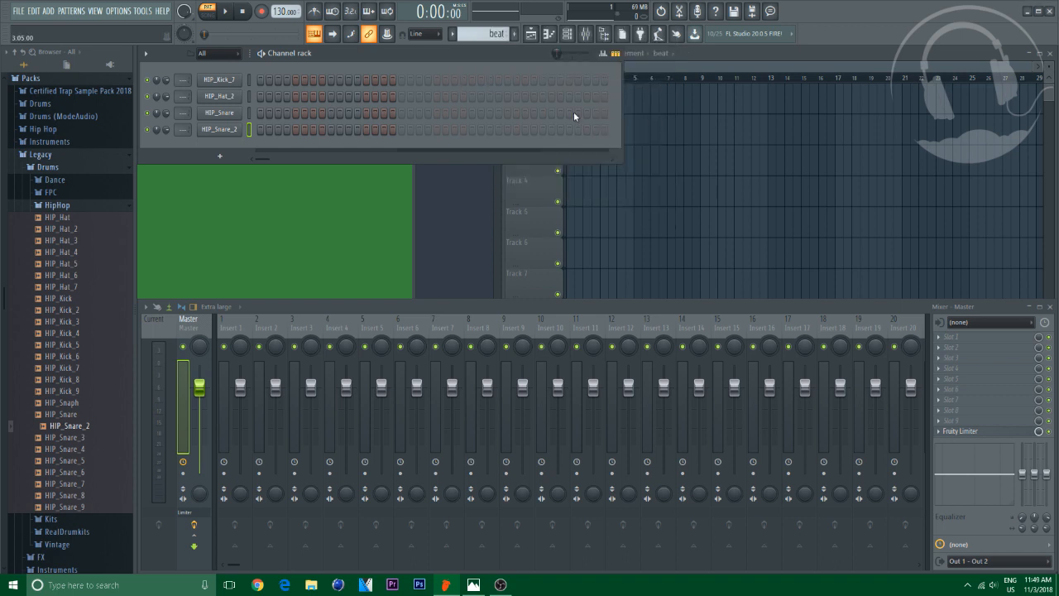
Recolour the HIP_Kick_7 channel purple and the HIP_Hat_2 channel blue
{"action": "right_click", "coordinate": [219, 79]}
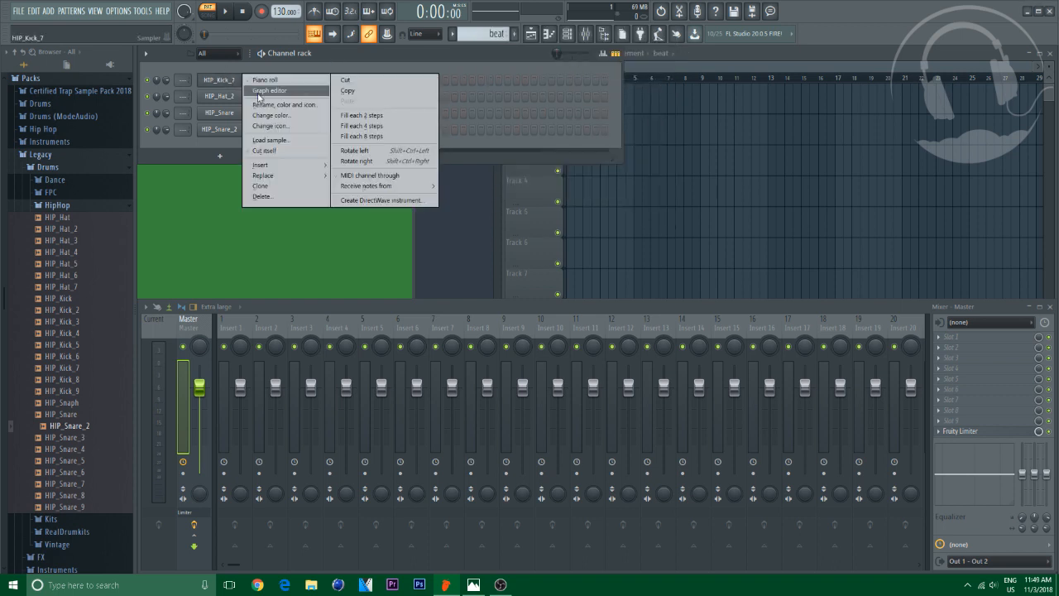
{"action": "left_click", "coordinate": [296, 114]}
{"action": "left_click", "coordinate": [377, 120]}
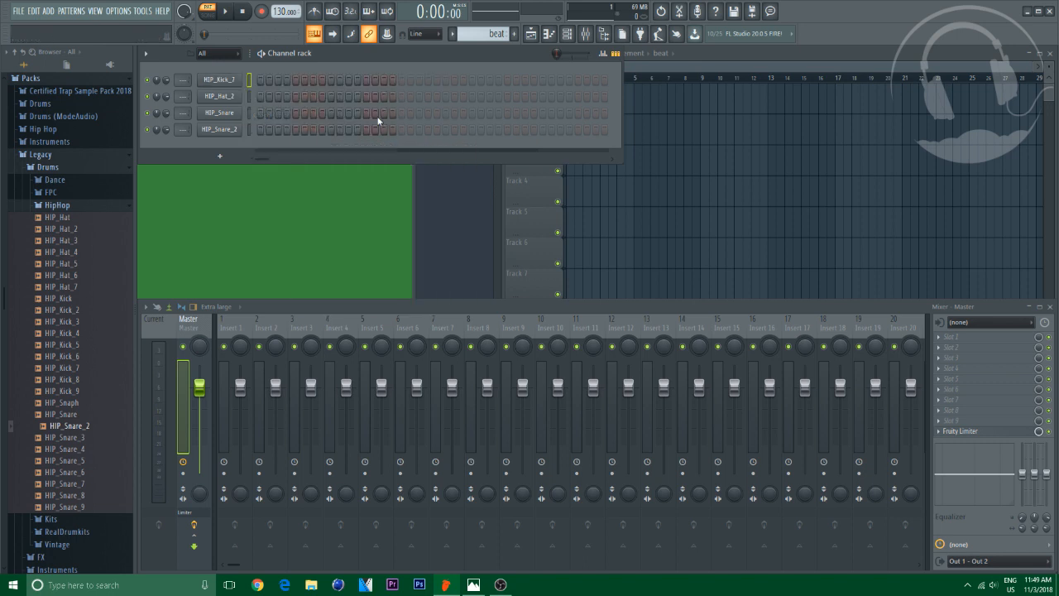
{"action": "right_click", "coordinate": [246, 97]}
{"action": "left_click", "coordinate": [285, 130]}
{"action": "left_click", "coordinate": [351, 175]}
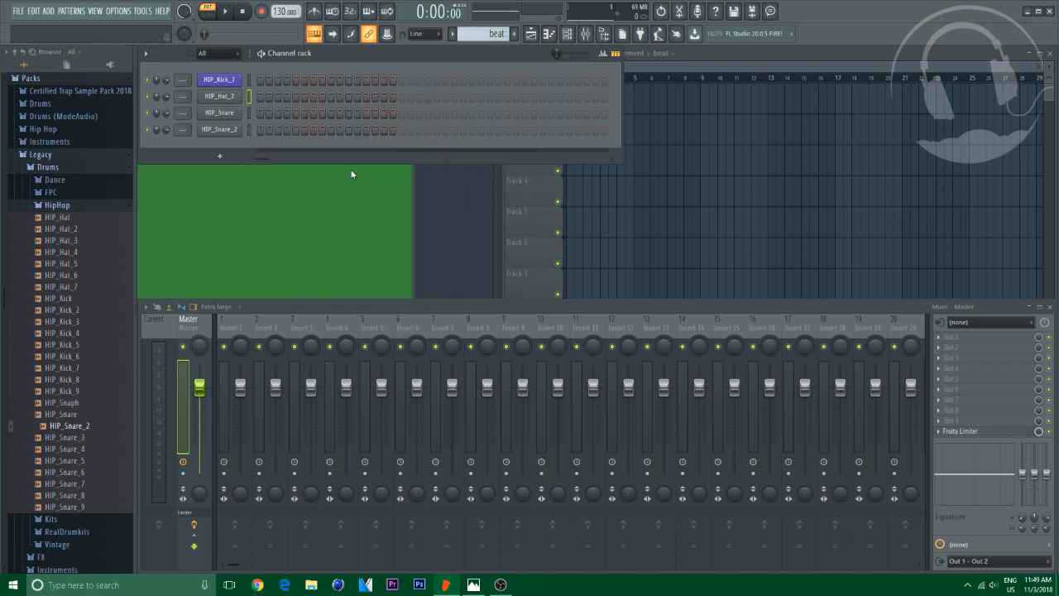
Recolour the HIP_Snare channel green and the HIP_Snare_2 channel yellow
{"action": "right_click", "coordinate": [247, 112]}
{"action": "left_click", "coordinate": [286, 146]}
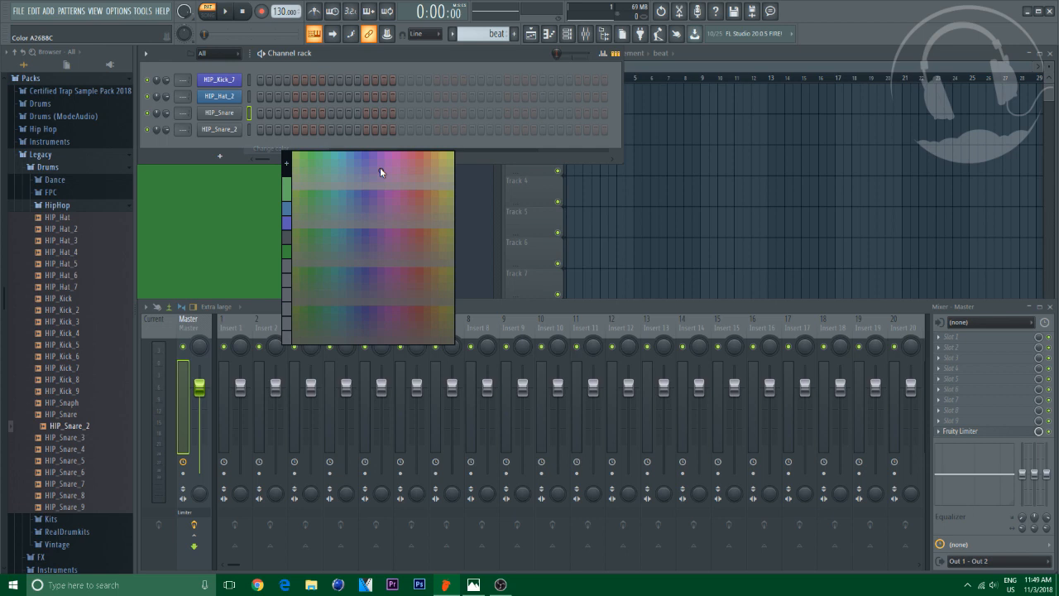
{"action": "left_click", "coordinate": [331, 156]}
{"action": "right_click", "coordinate": [246, 130]}
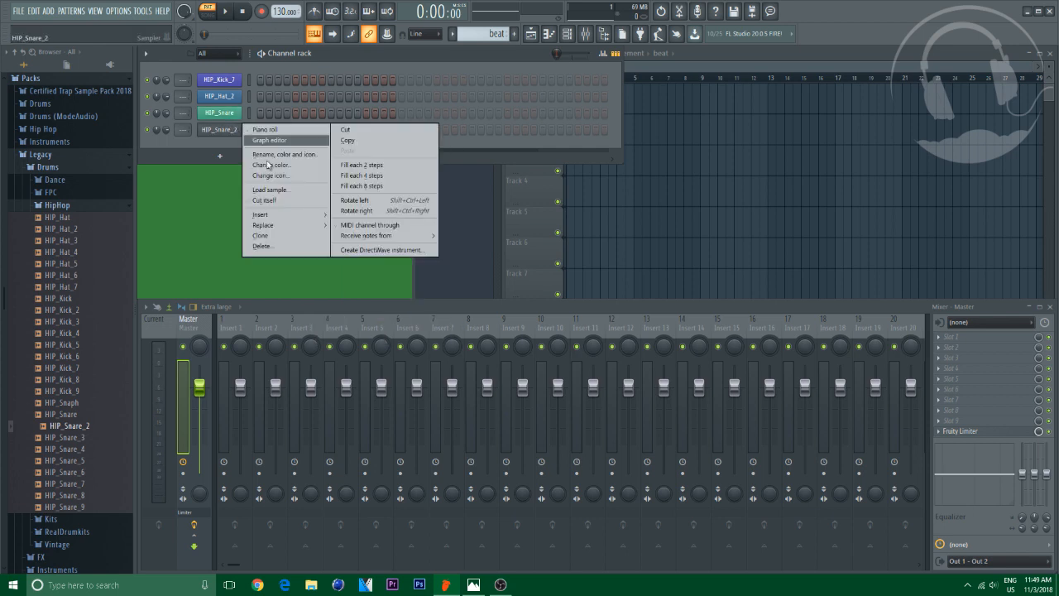
{"action": "left_click", "coordinate": [267, 165]}
{"action": "left_click", "coordinate": [436, 176]}
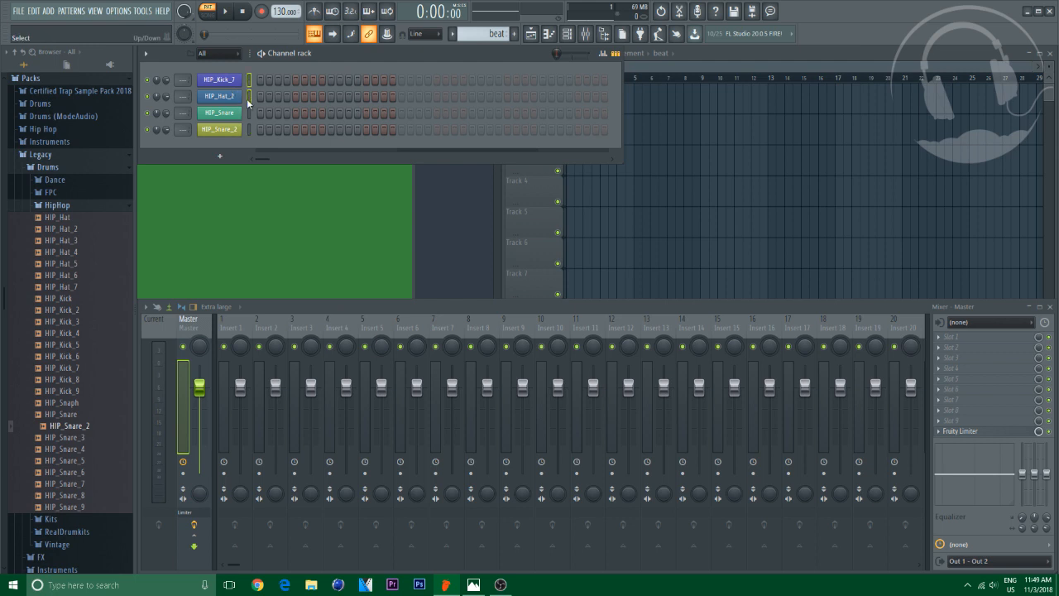
Route the selected channels to mixer inserts starting from Insert 1
{"action": "right_click", "coordinate": [235, 330]}
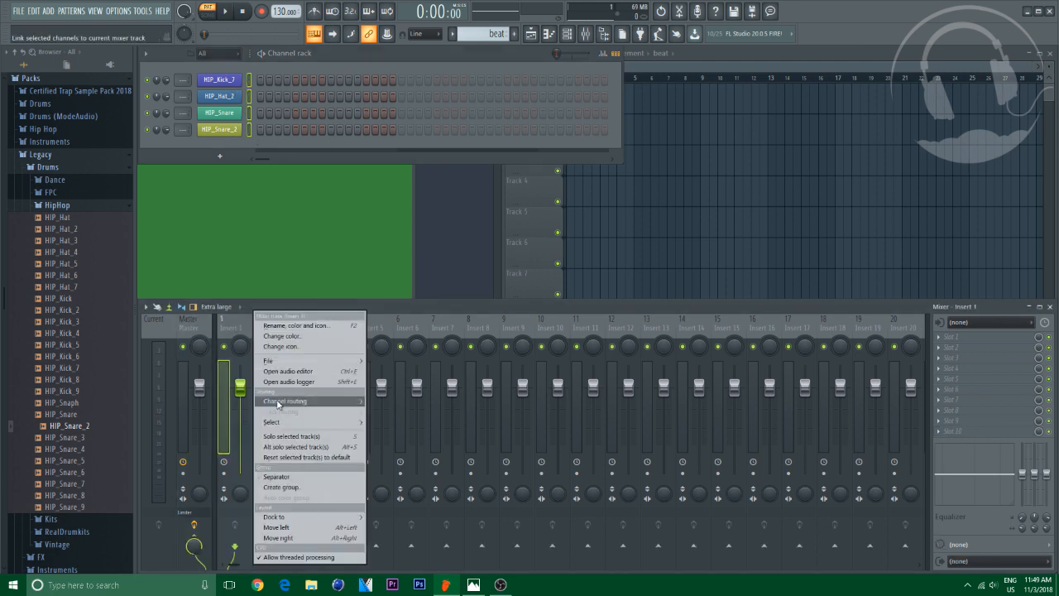
{"action": "mouse_move", "coordinate": [369, 415]}
{"action": "left_click", "coordinate": [455, 411]}
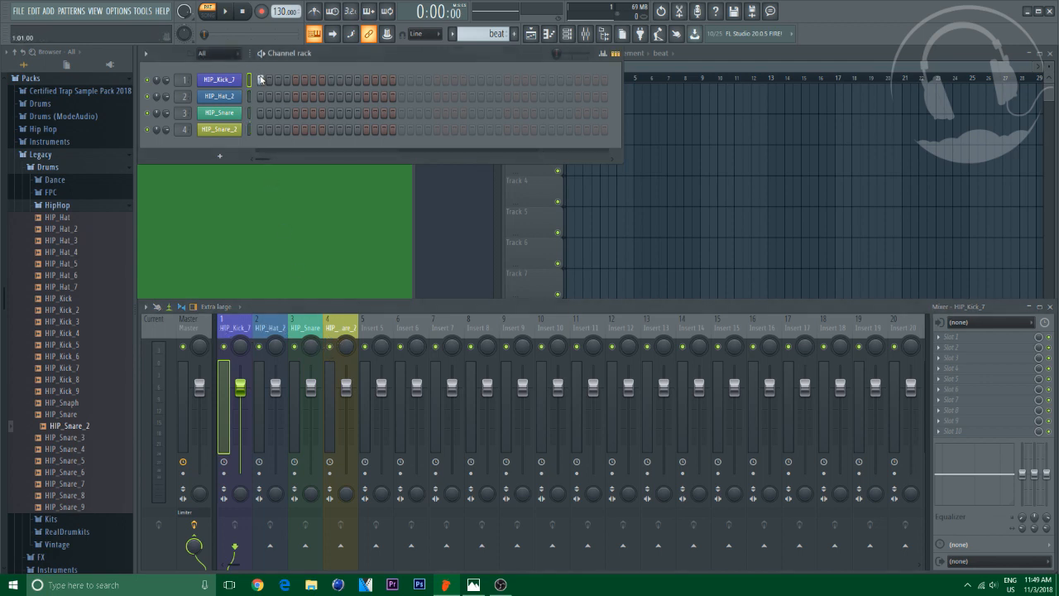
Set the tempo to 90 BPM and add kick hits in the HIP_Kick_7 step row
{"action": "left_click", "coordinate": [313, 83]}
{"action": "left_click_drag", "start_coordinate": [282, 12], "coordinate": [282, 17]}
{"action": "left_click", "coordinate": [402, 80]}
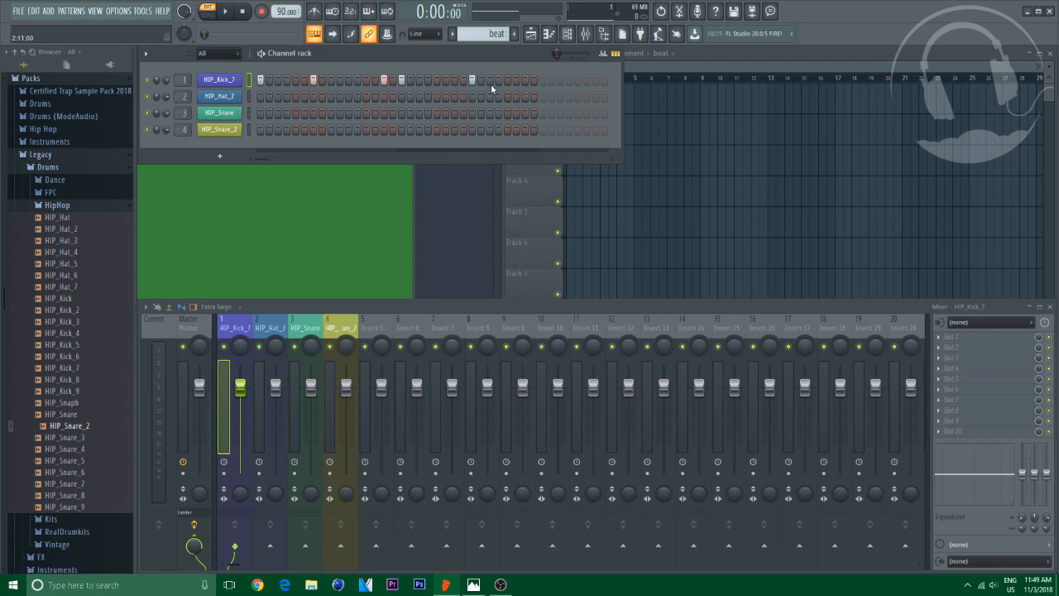
Set the HIP_Kick_7 sampler's time-stretch mode to Stretch, adjust its time knob, and close it
{"action": "left_click", "coordinate": [217, 80]}
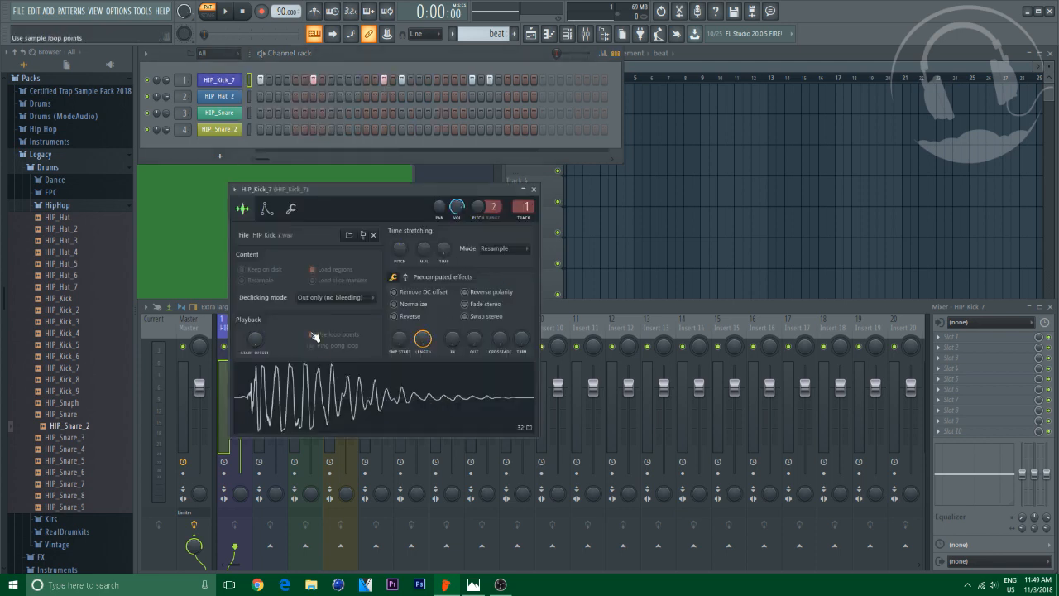
{"action": "left_click", "coordinate": [486, 256]}
{"action": "left_click", "coordinate": [501, 280]}
{"action": "right_click", "coordinate": [444, 248]}
{"action": "left_click", "coordinate": [464, 266]}
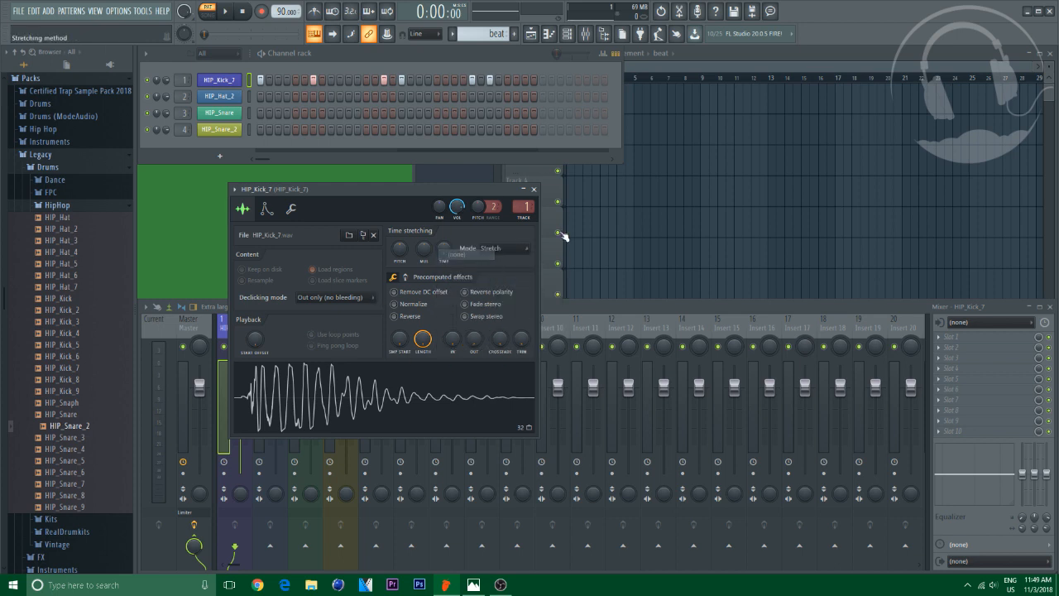
{"action": "left_click", "coordinate": [533, 189]}
Set the HIP_Hat_2 sampler's time-stretch mode to Stretch, adjust its time knob, and close it
{"action": "left_click", "coordinate": [217, 98]}
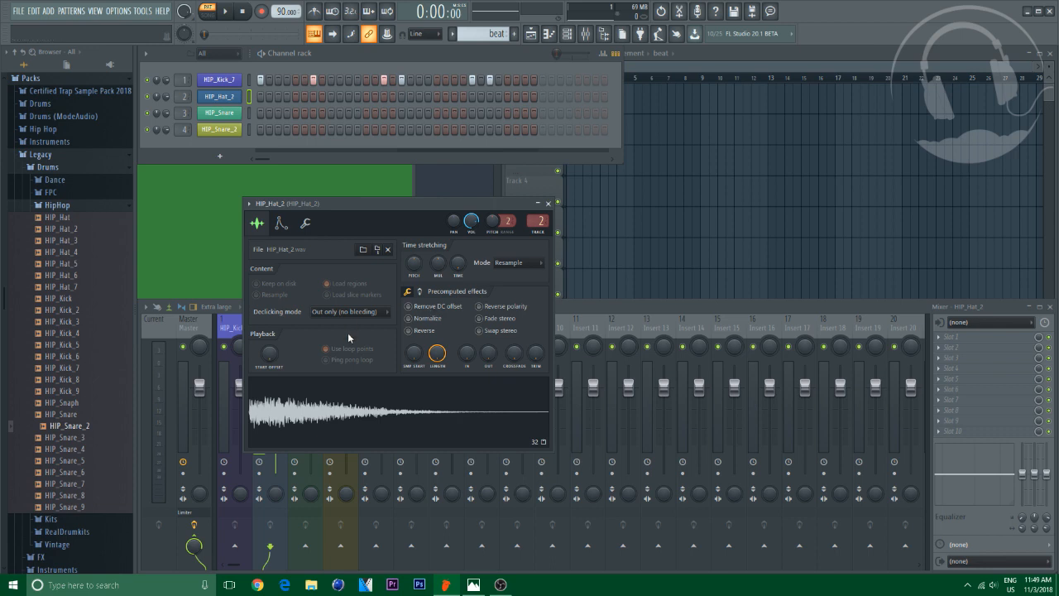
{"action": "left_click", "coordinate": [495, 263]}
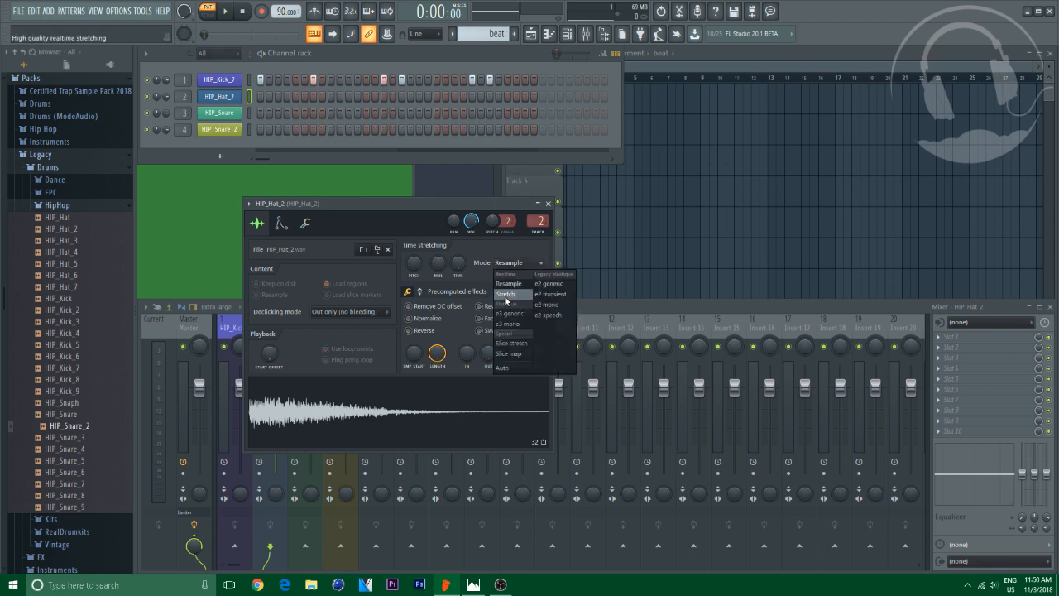
{"action": "left_click", "coordinate": [506, 298]}
{"action": "right_click", "coordinate": [459, 262]}
{"action": "left_click", "coordinate": [476, 277]}
{"action": "left_click", "coordinate": [548, 202]}
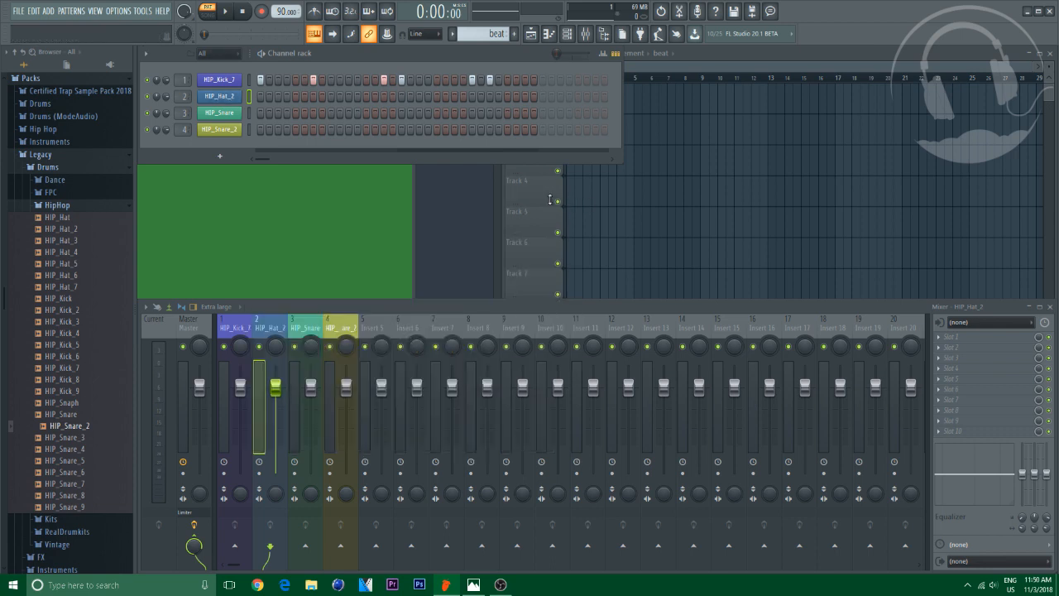
Set the HIP_Snare sampler's time-stretch mode to Stretch, adjust its time knob, and close it
{"action": "left_click", "coordinate": [218, 130]}
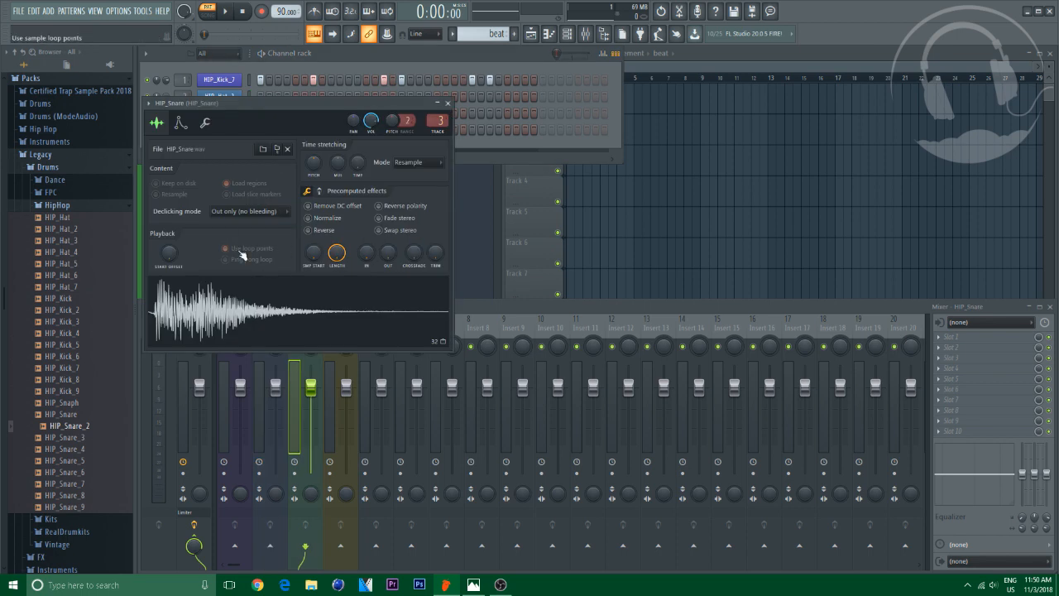
{"action": "left_click", "coordinate": [412, 165]}
{"action": "left_click", "coordinate": [412, 193]}
{"action": "right_click", "coordinate": [362, 162]}
{"action": "left_click", "coordinate": [382, 169]}
{"action": "left_click", "coordinate": [447, 103]}
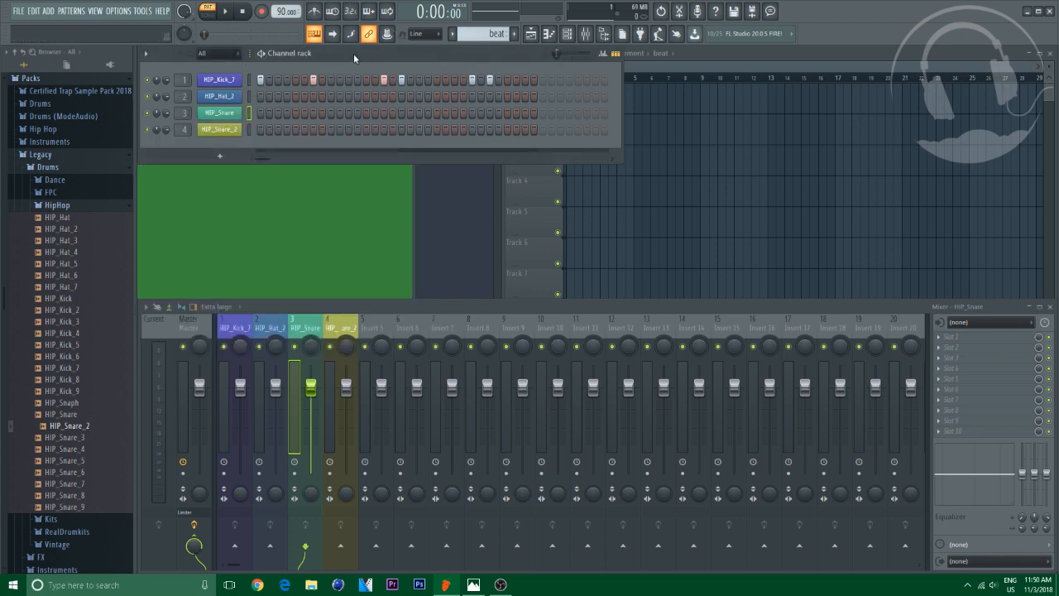
Set the HIP_Snare_2 sampler's time-stretch mode to Stretch, adjust its time knob, and close it
{"action": "left_click", "coordinate": [220, 129]}
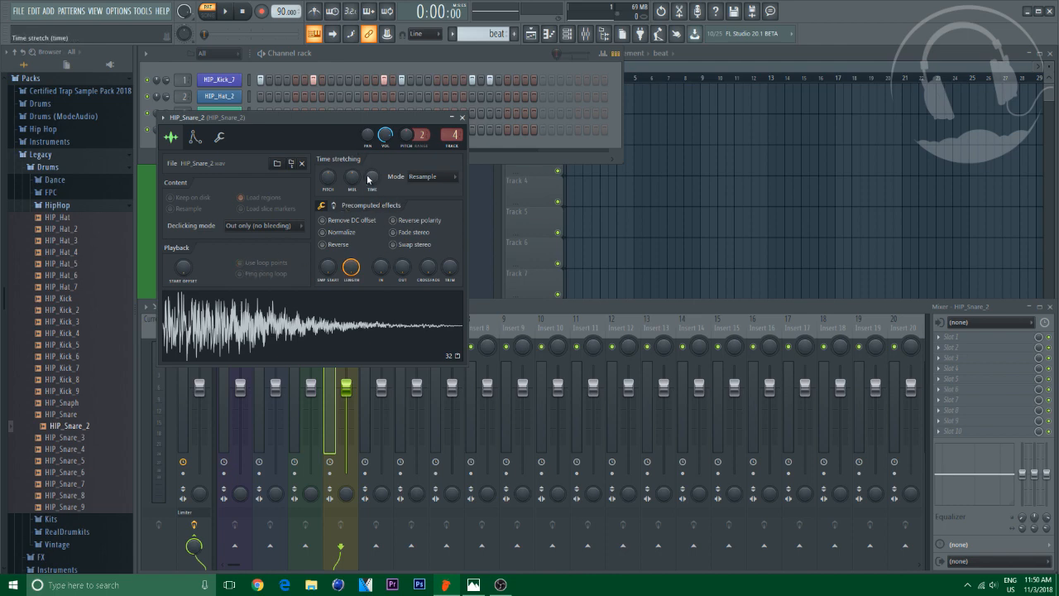
{"action": "right_click", "coordinate": [370, 177]}
{"action": "left_click", "coordinate": [390, 183]}
{"action": "left_click", "coordinate": [425, 176]}
{"action": "left_click", "coordinate": [425, 207]}
{"action": "right_click", "coordinate": [376, 173]}
{"action": "left_click", "coordinate": [389, 183]}
{"action": "left_click", "coordinate": [462, 117]}
Change the HIP_Hat_2 sampler's time-stretch mode and close the sampler
{"action": "left_click", "coordinate": [219, 97]}
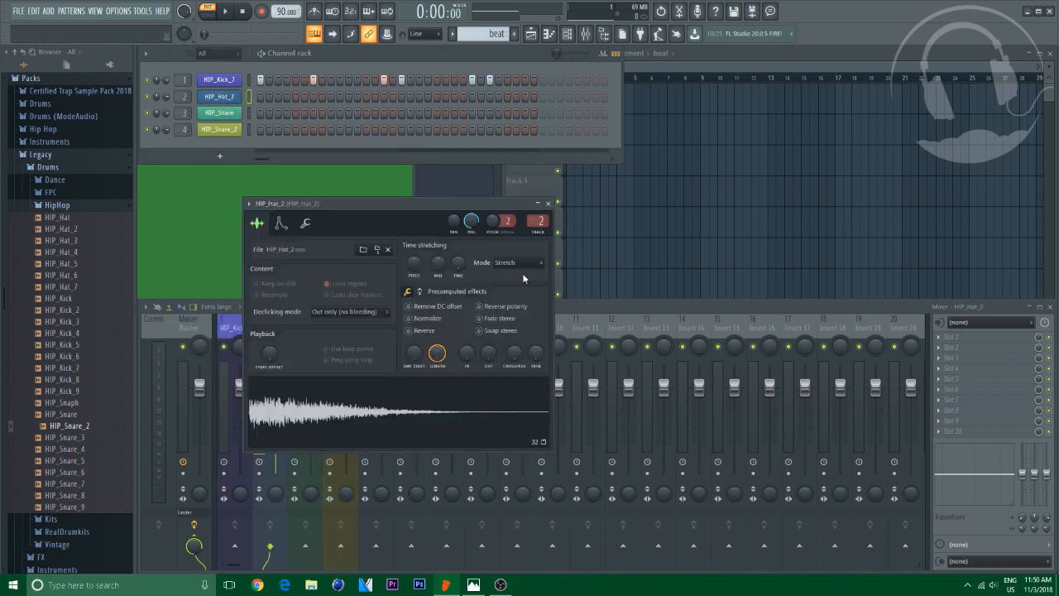
{"action": "left_click", "coordinate": [517, 263]}
{"action": "left_click", "coordinate": [511, 274]}
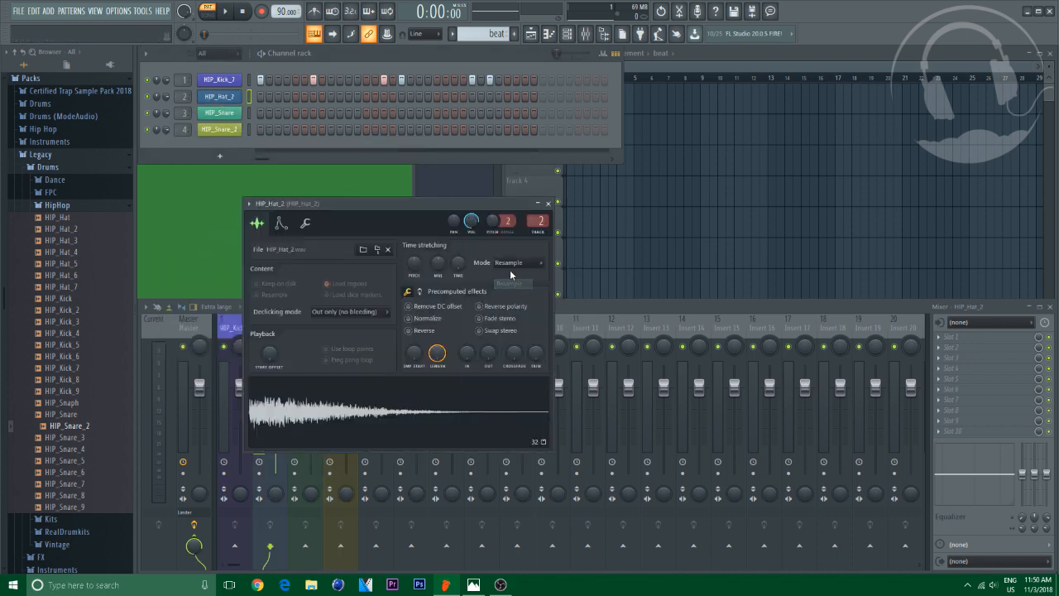
{"action": "left_click", "coordinate": [547, 202]}
Open HIP_Hat_2 in the piano roll and audition its keys around C5 and C2
{"action": "right_click", "coordinate": [234, 100]}
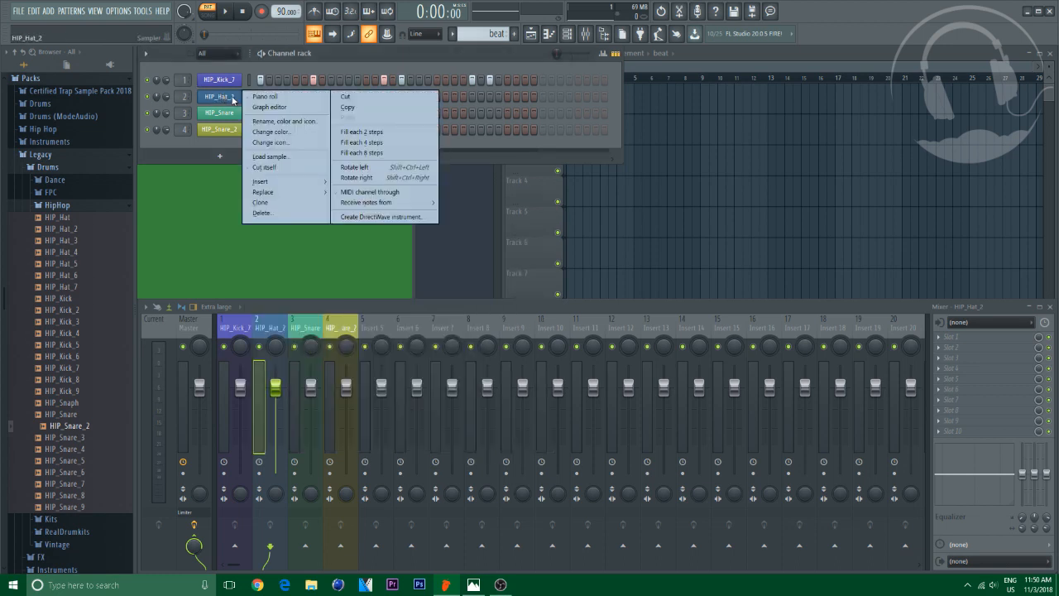
{"action": "left_click", "coordinate": [239, 101]}
{"action": "right_click", "coordinate": [239, 101]}
{"action": "left_click", "coordinate": [268, 97]}
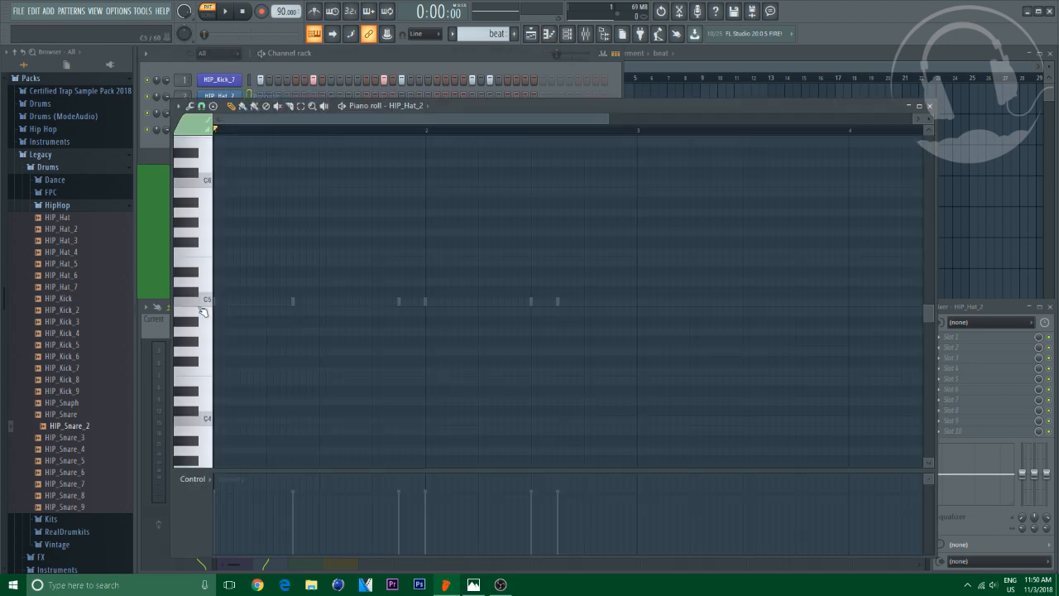
{"action": "left_click", "coordinate": [201, 306]}
{"action": "left_click", "coordinate": [201, 306]}
{"action": "scroll", "coordinate": [200, 322], "scroll_direction": "down", "scroll_amount": 3}
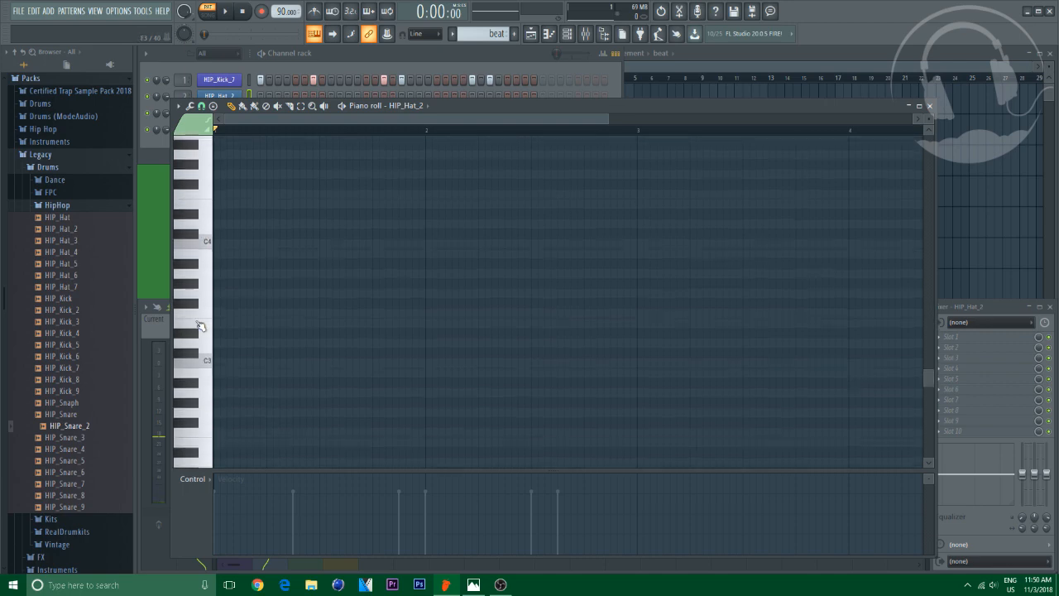
{"action": "scroll", "coordinate": [199, 325], "scroll_direction": "down", "scroll_amount": 2}
{"action": "left_click", "coordinate": [207, 364]}
{"action": "left_click", "coordinate": [208, 364]}
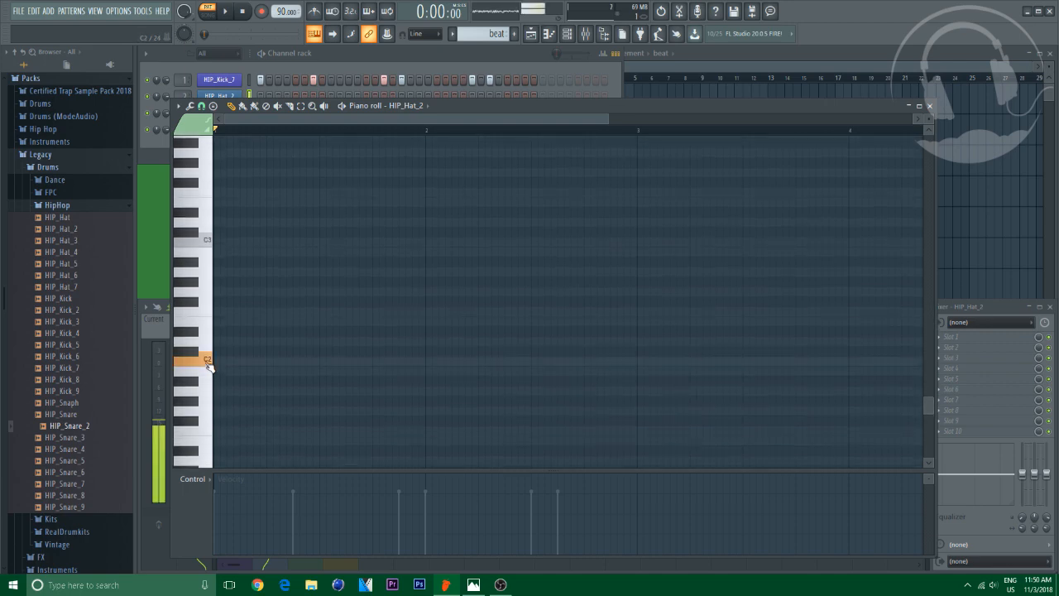
{"action": "left_click", "coordinate": [207, 364]}
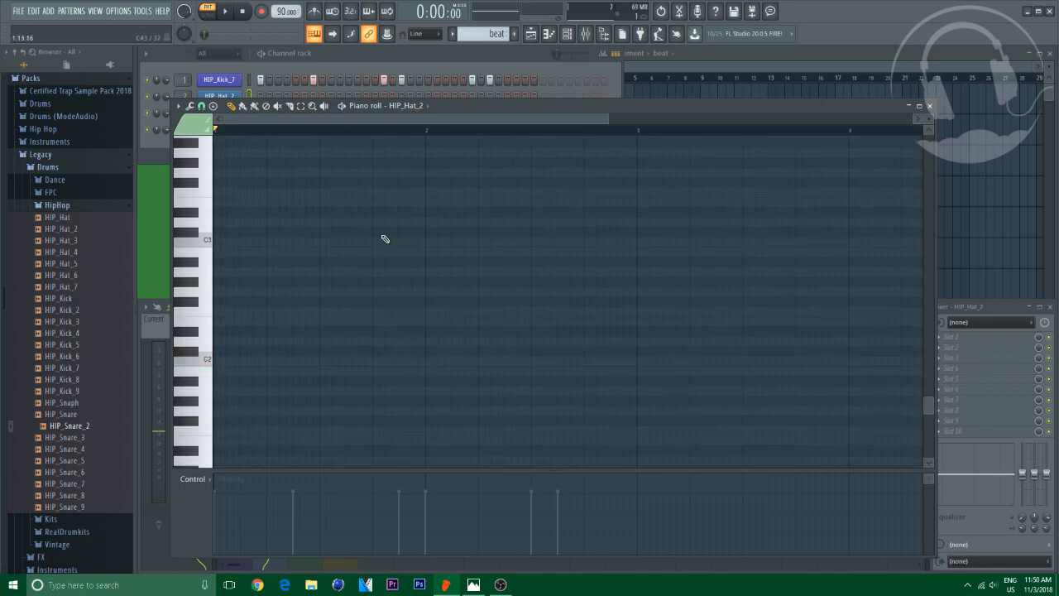
{"action": "left_click", "coordinate": [929, 106]}
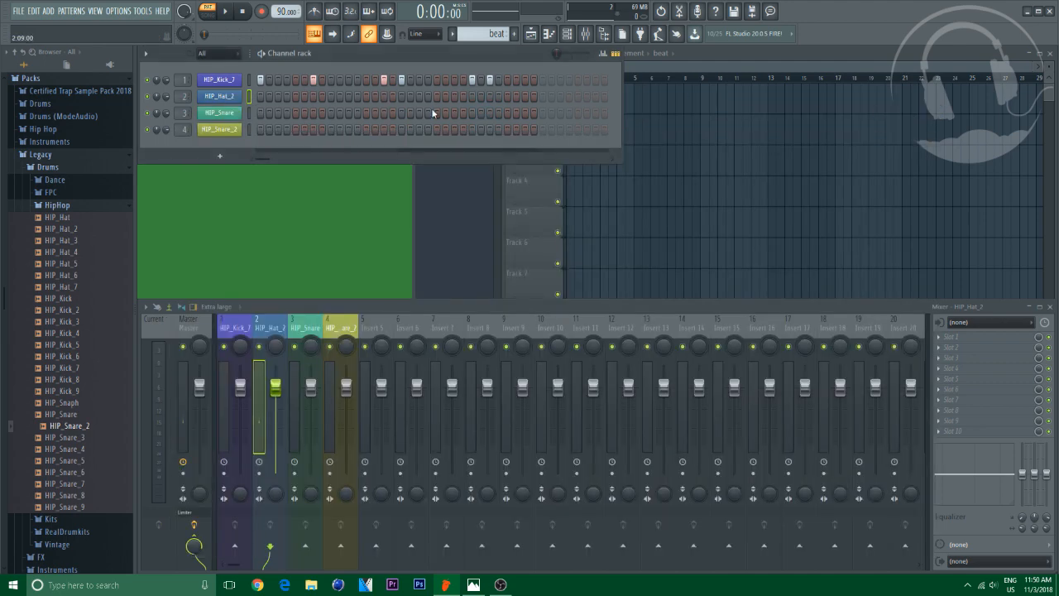
Set the HIP_Hat_2 sampler's time-stretch mode to Stretch and adjust its time knob
{"action": "left_click", "coordinate": [231, 97]}
{"action": "left_click", "coordinate": [511, 263]}
{"action": "left_click", "coordinate": [505, 290]}
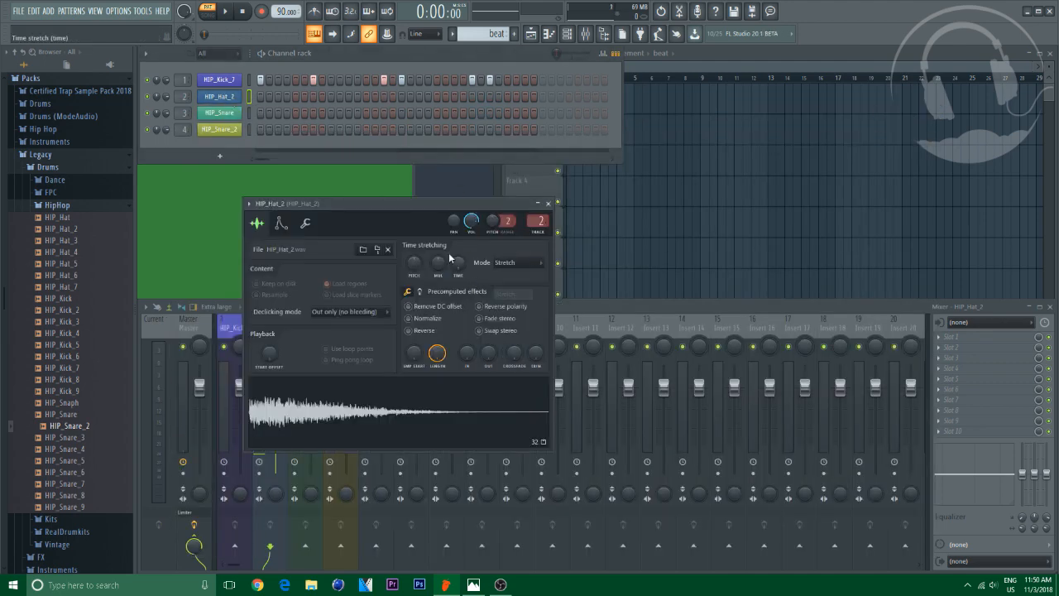
{"action": "left_click", "coordinate": [458, 262]}
{"action": "left_click", "coordinate": [465, 268]}
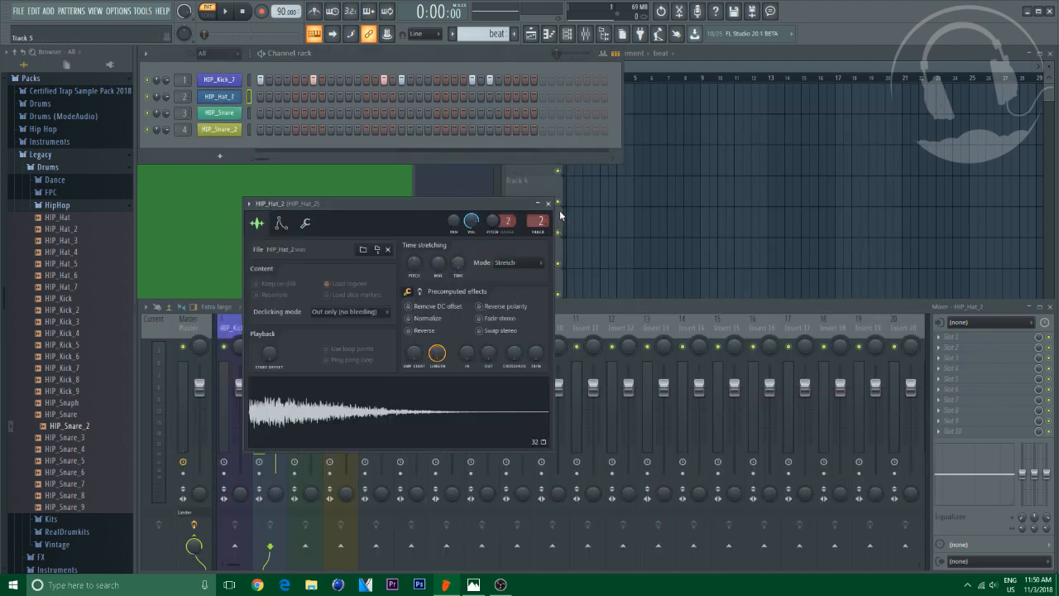
{"action": "left_click", "coordinate": [548, 202]}
Reopen HIP_Hat_2 in the piano roll and audition keys near C5 and C2
{"action": "right_click", "coordinate": [235, 96]}
{"action": "left_click", "coordinate": [258, 97]}
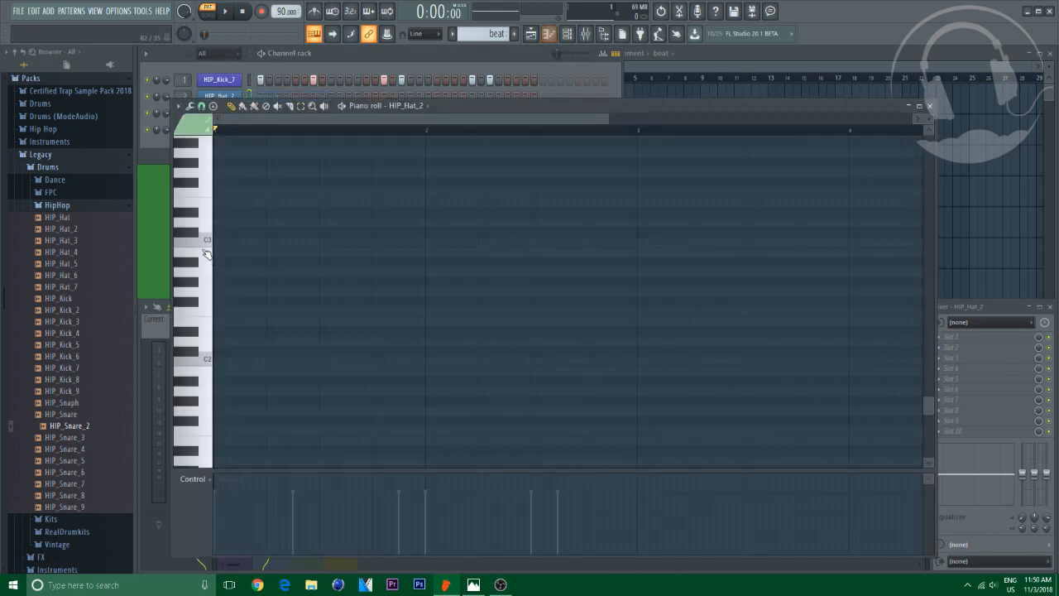
{"action": "scroll", "coordinate": [216, 323], "scroll_direction": "up", "scroll_amount": 6}
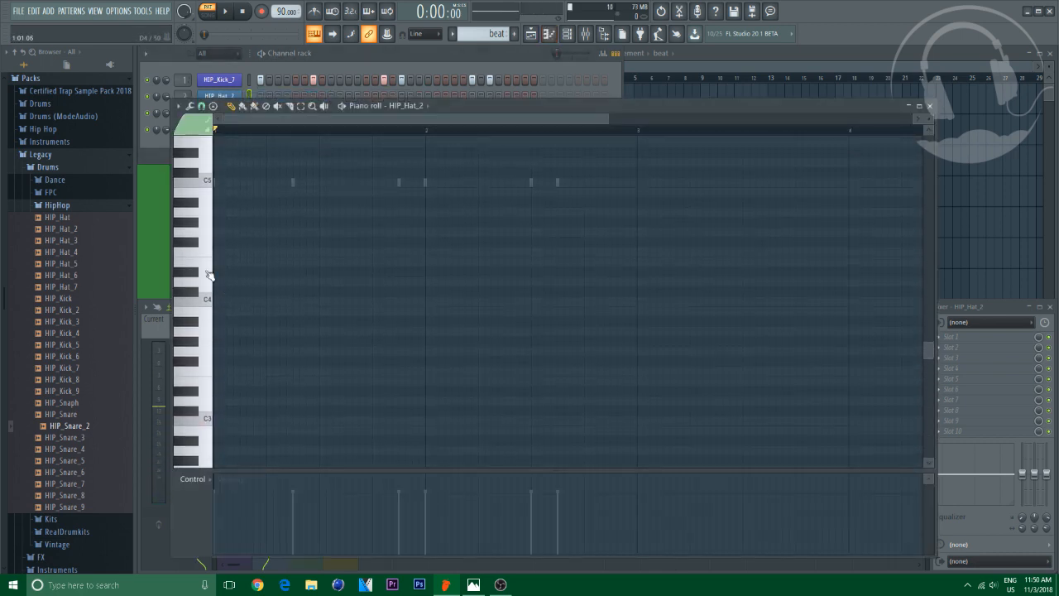
{"action": "left_click", "coordinate": [207, 186]}
{"action": "scroll", "coordinate": [217, 331], "scroll_direction": "down", "scroll_amount": 3}
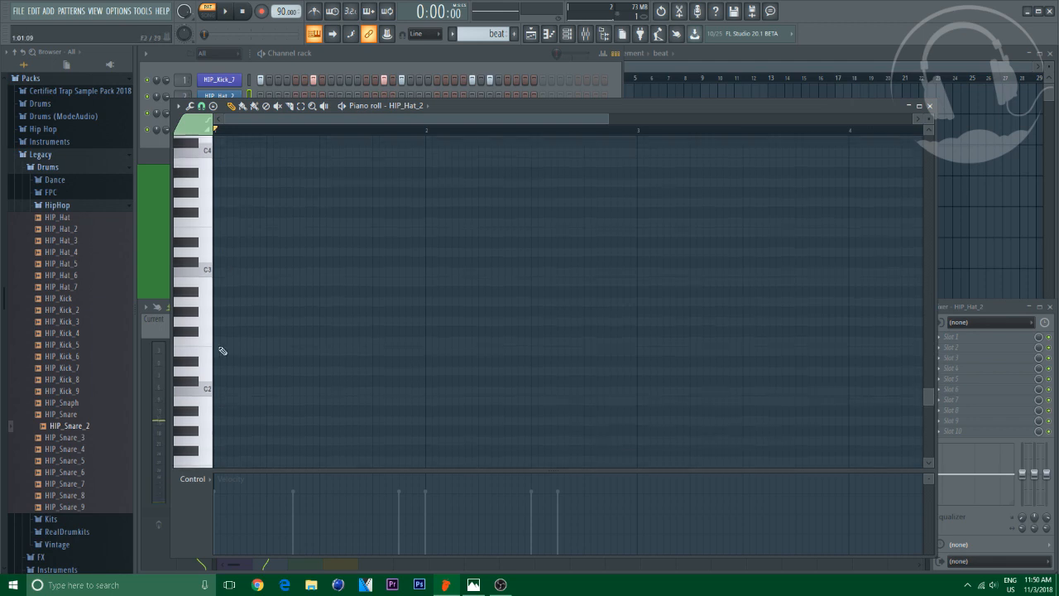
{"action": "left_click", "coordinate": [212, 385]}
{"action": "left_click", "coordinate": [929, 106]}
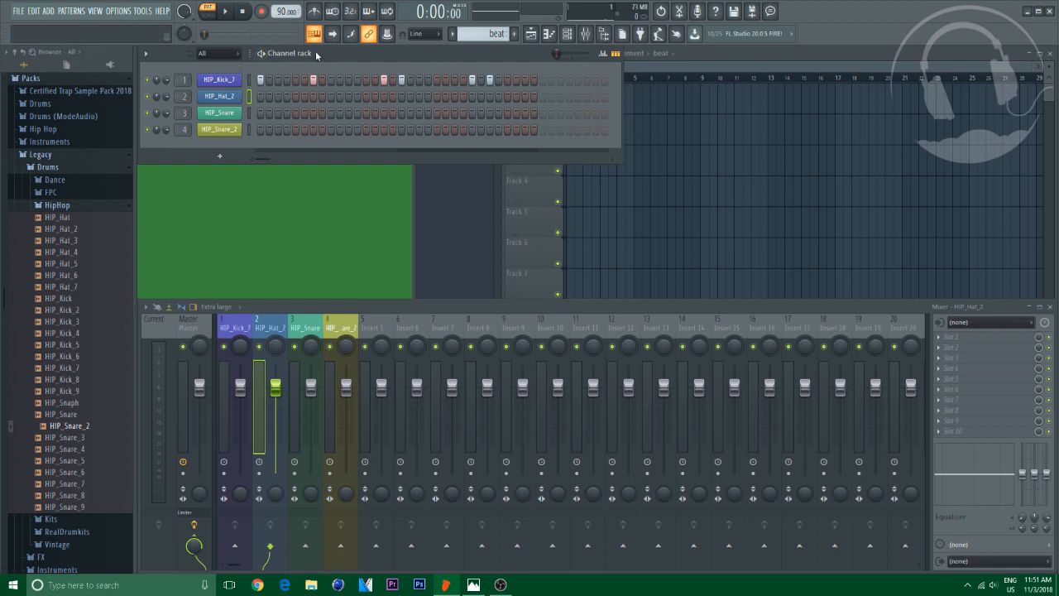
Place snare hits on steps 5 and 13 of the HIP_Snare row and play the pattern
{"action": "left_click", "coordinate": [295, 113]}
{"action": "left_click", "coordinate": [366, 113]}
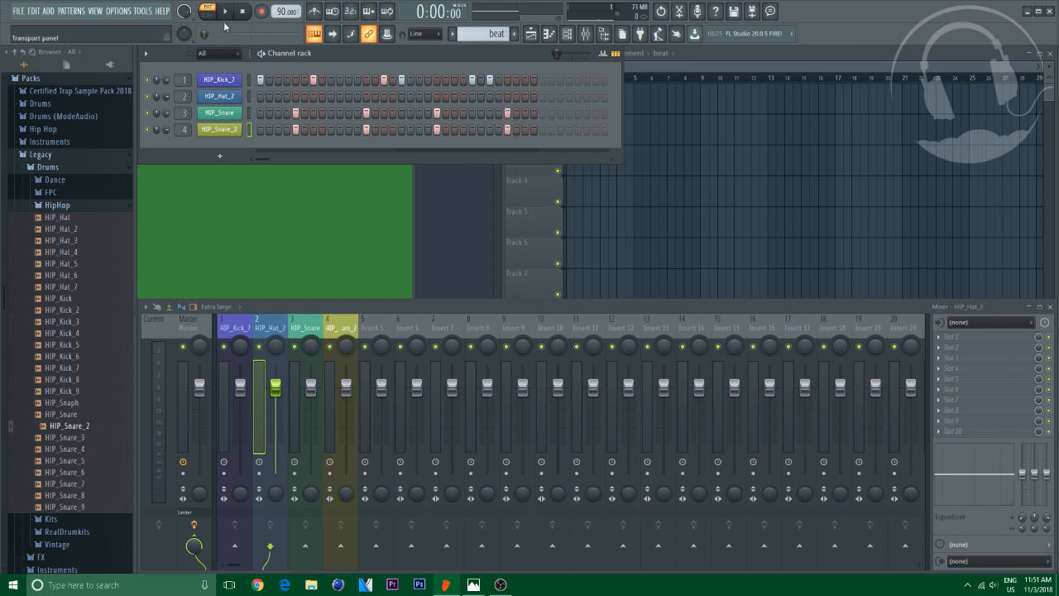
{"action": "key", "text": "space"}
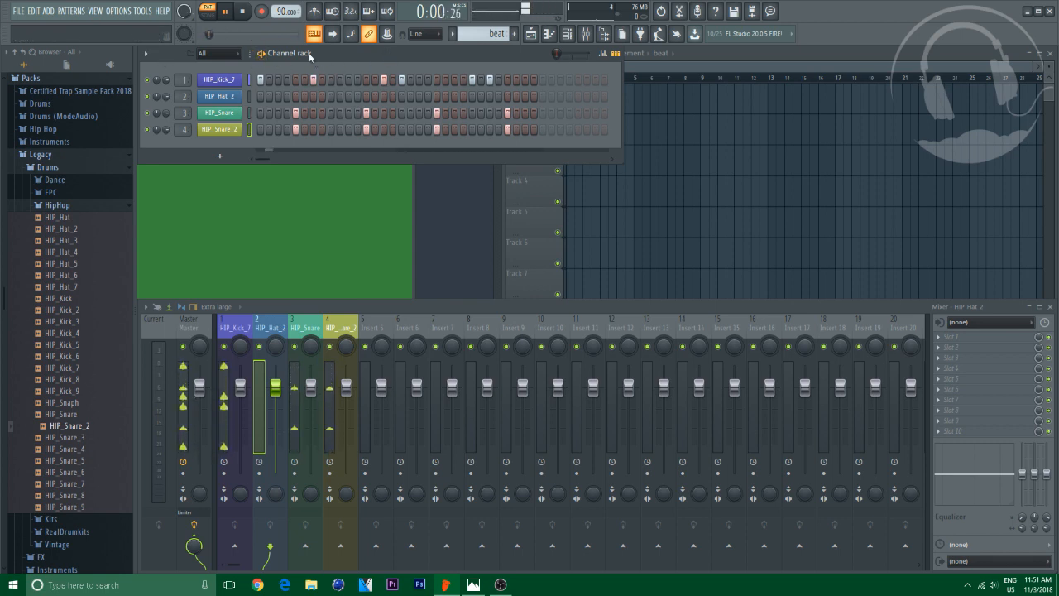
{"action": "key", "text": "space"}
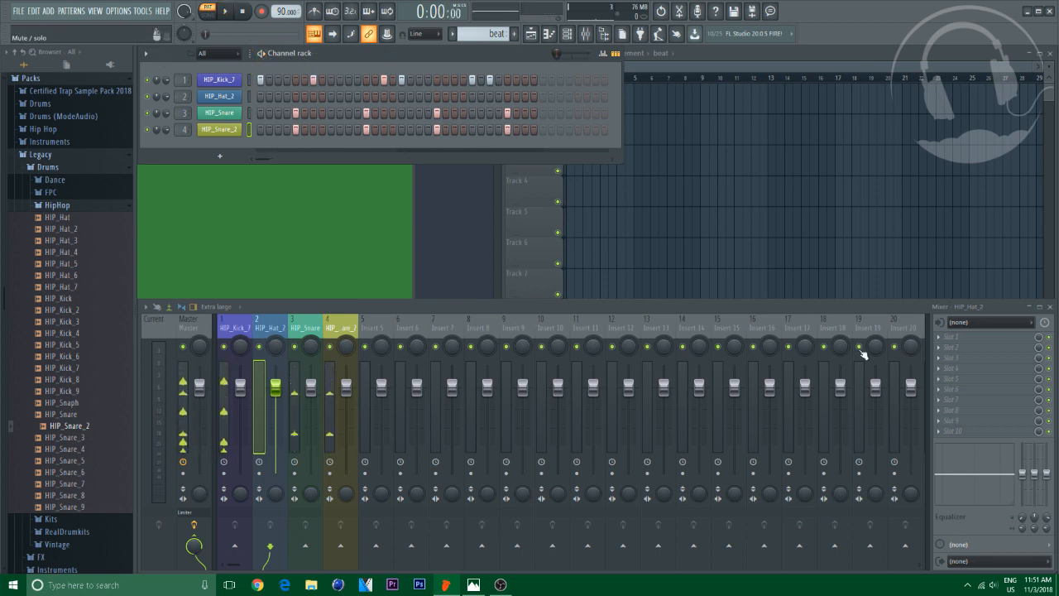
Check the speaker volume and play the beat again
{"action": "left_click", "coordinate": [993, 584]}
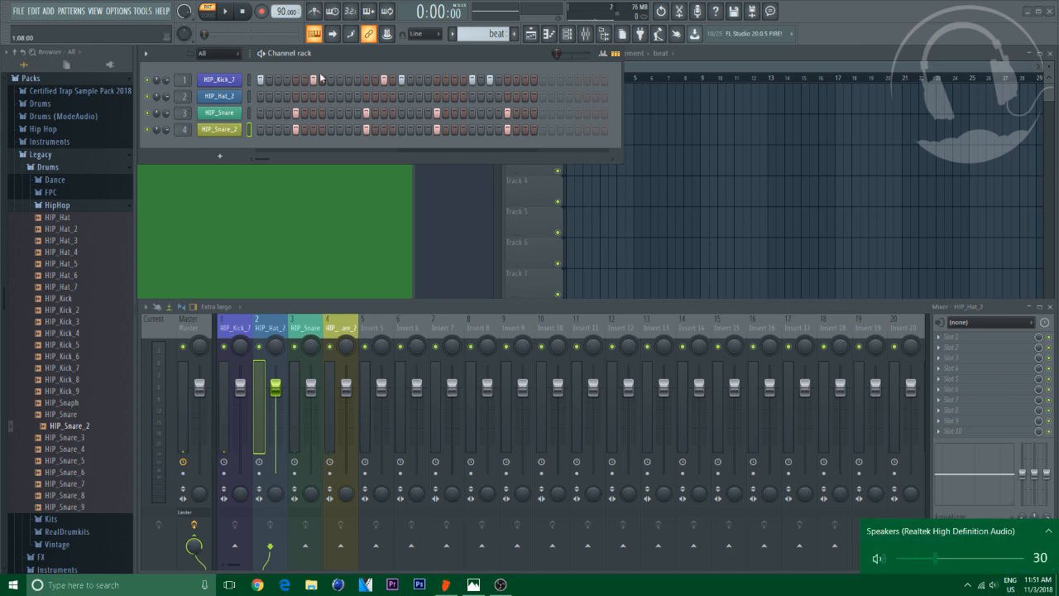
{"action": "key", "text": "space"}
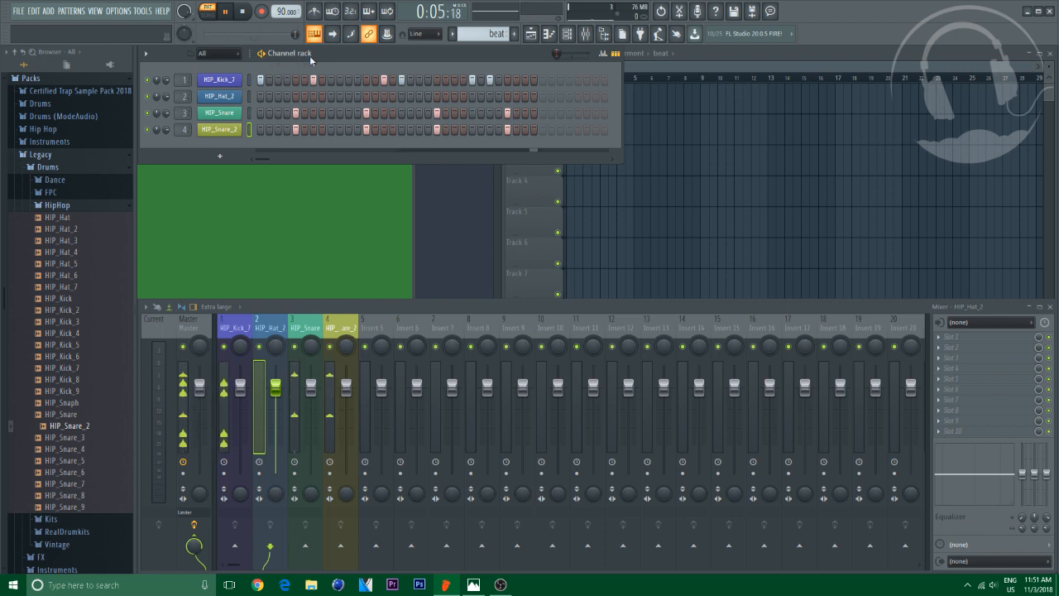
{"action": "left_click", "coordinate": [247, 12]}
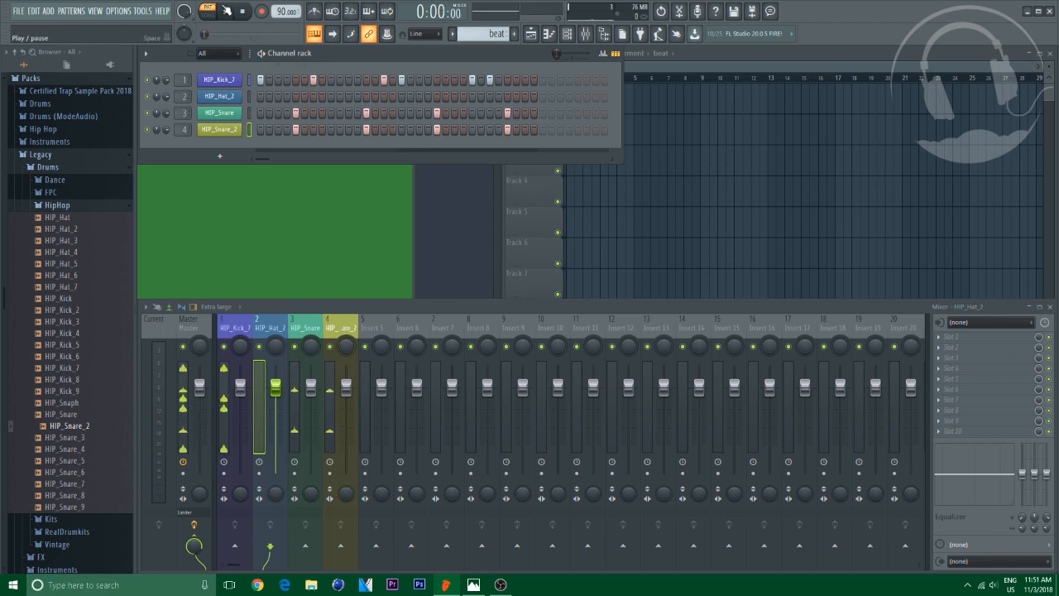
Fill the HIP_Hat_2 row with a repeating hit pattern and play the beat
{"action": "right_click", "coordinate": [213, 98]}
{"action": "left_click", "coordinate": [356, 132]}
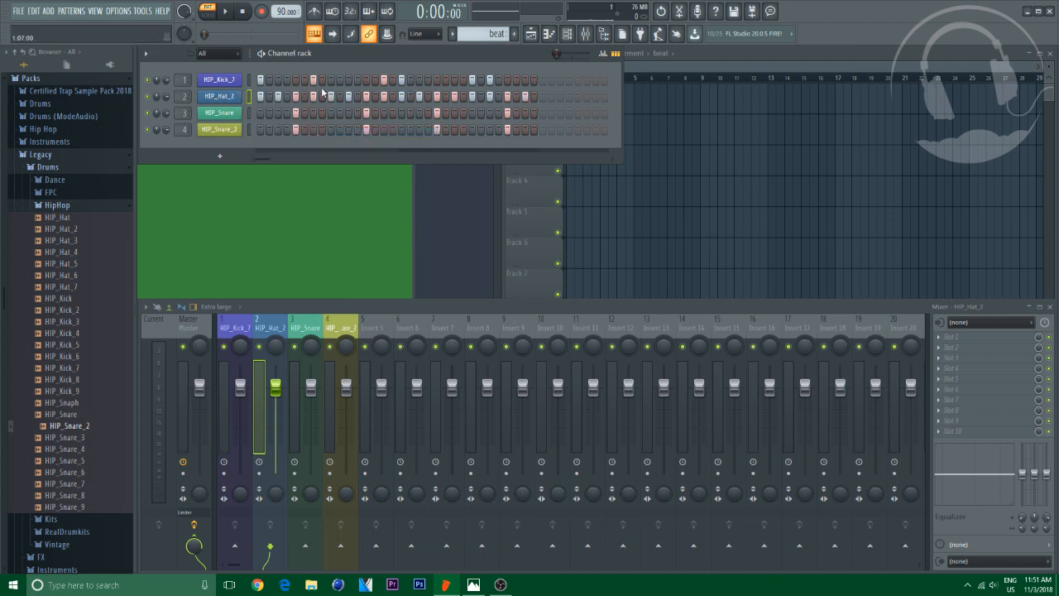
{"action": "key", "text": "space"}
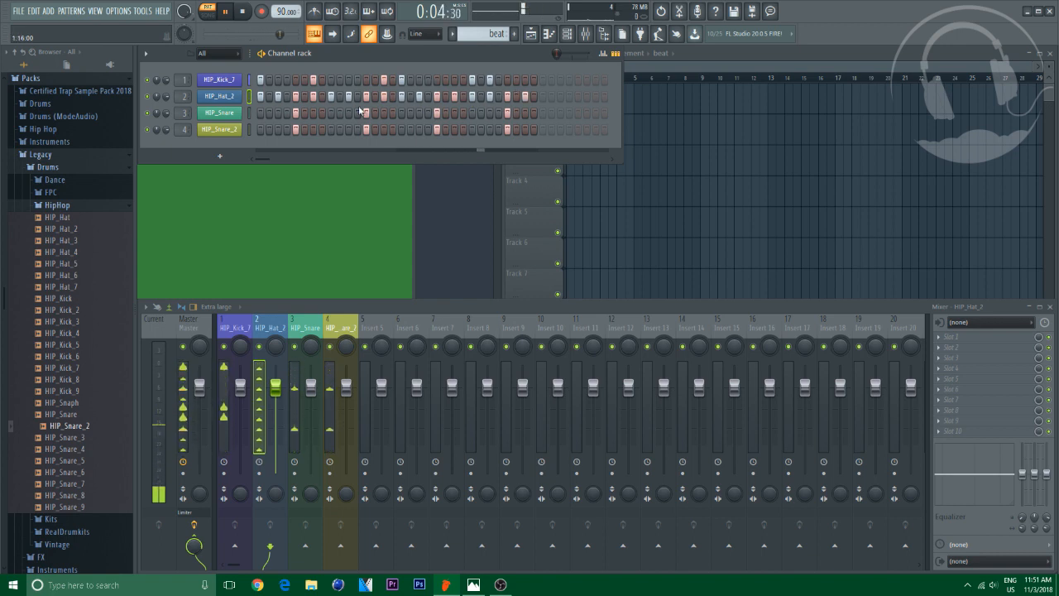
{"action": "key", "text": "space"}
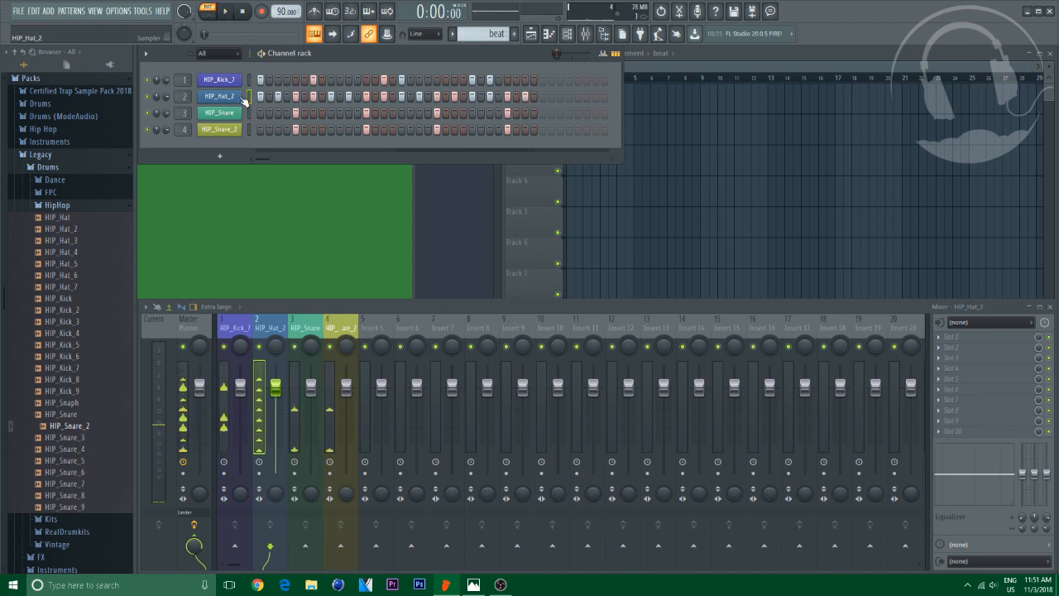
Open HIP_Hat_2 in the piano roll, select all its notes and quantize them with the 16_ragged groove template
{"action": "right_click", "coordinate": [236, 98]}
{"action": "left_click", "coordinate": [273, 98]}
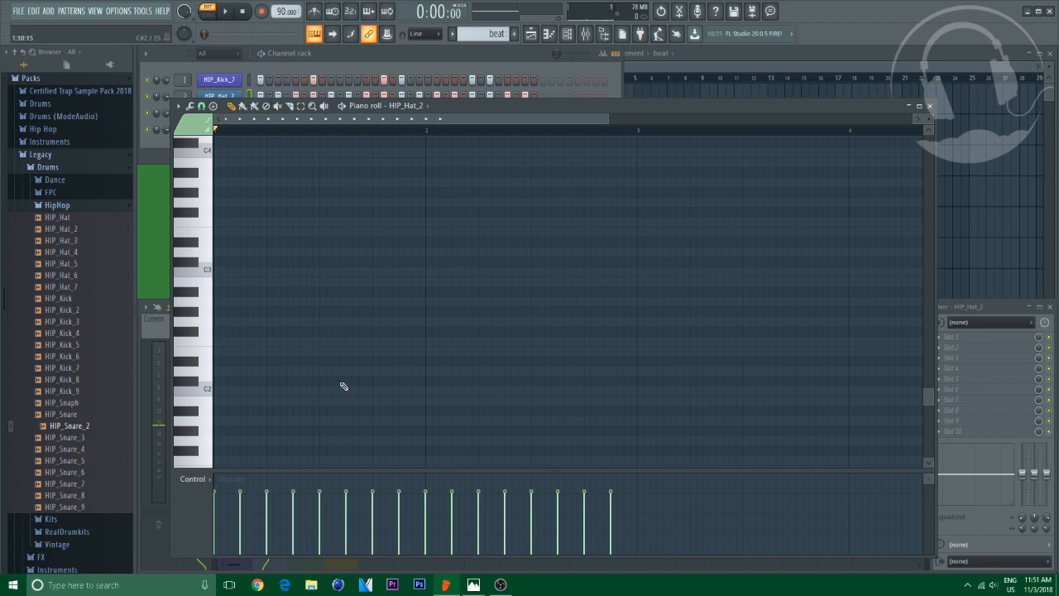
{"action": "scroll", "coordinate": [343, 384], "scroll_direction": "up", "scroll_amount": 6}
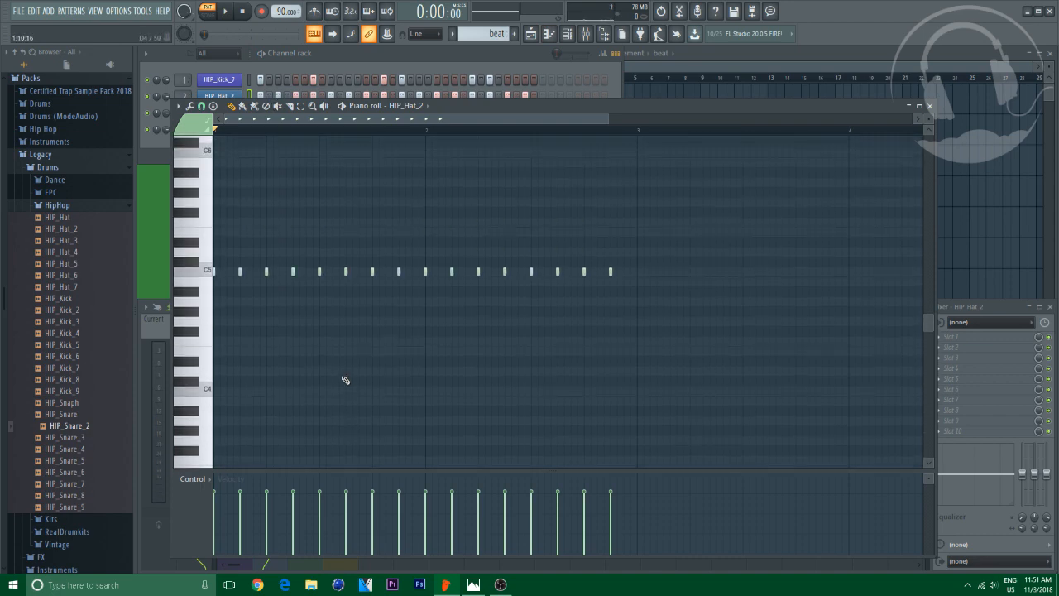
{"action": "key", "text": "ctrl+a"}
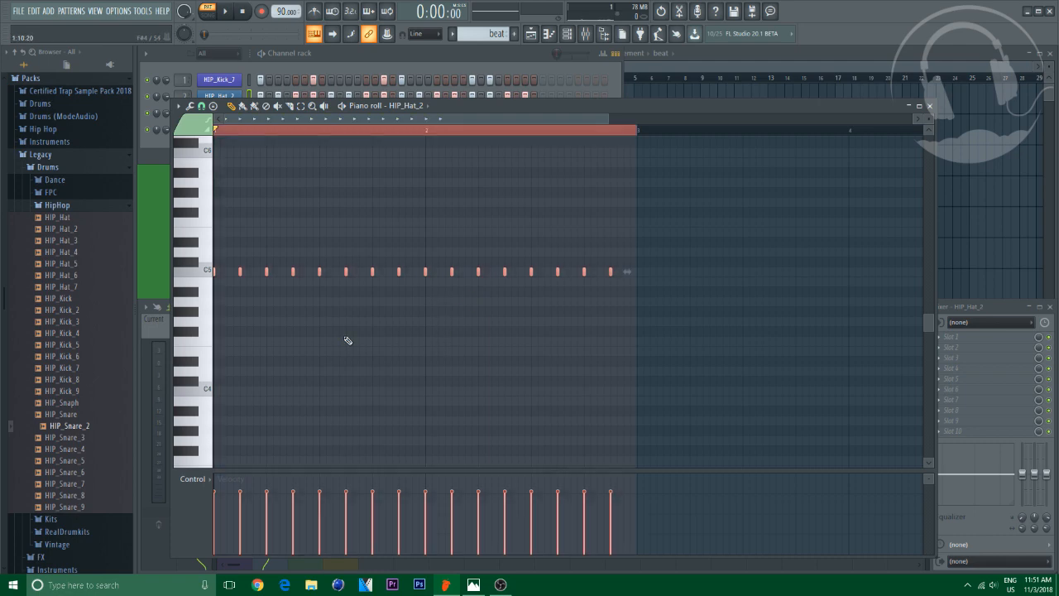
{"action": "key", "text": "alt+q"}
{"action": "left_click_drag", "start_coordinate": [527, 207], "coordinate": [528, 179]}
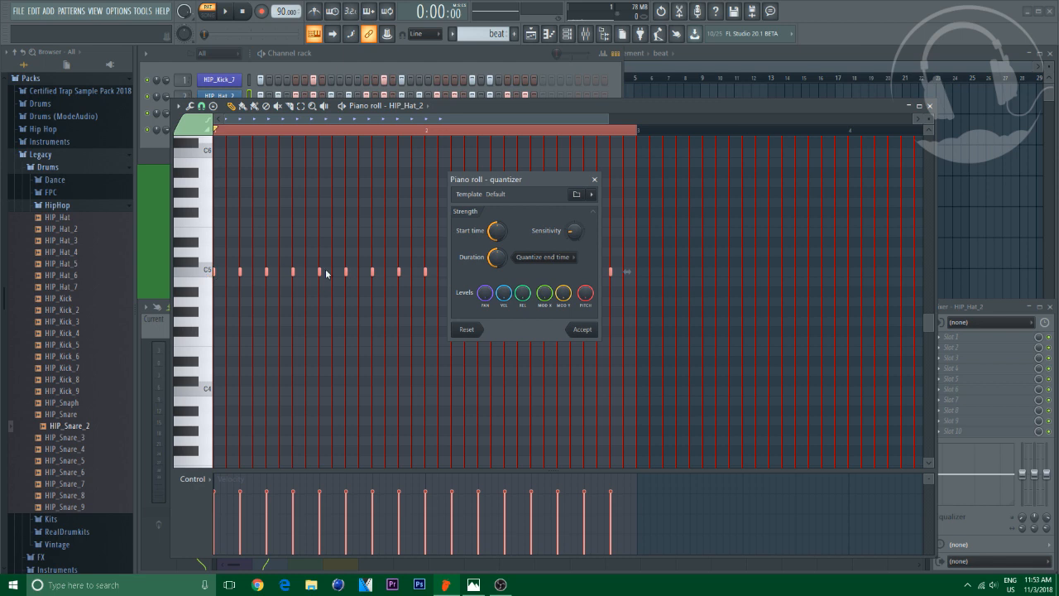
{"action": "left_click", "coordinate": [591, 194]}
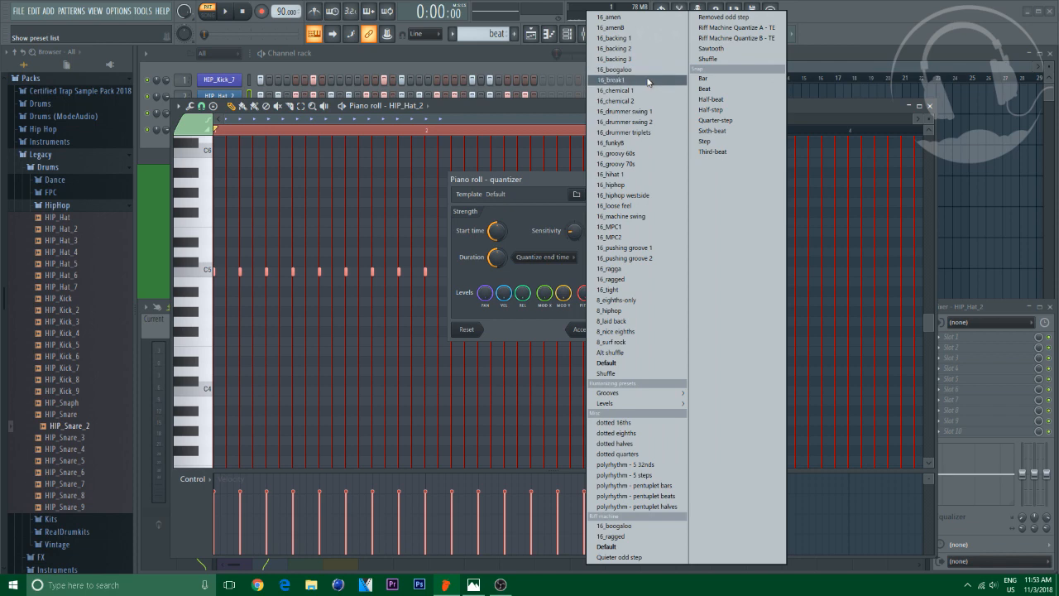
{"action": "left_click", "coordinate": [620, 280]}
{"action": "left_click", "coordinate": [591, 329]}
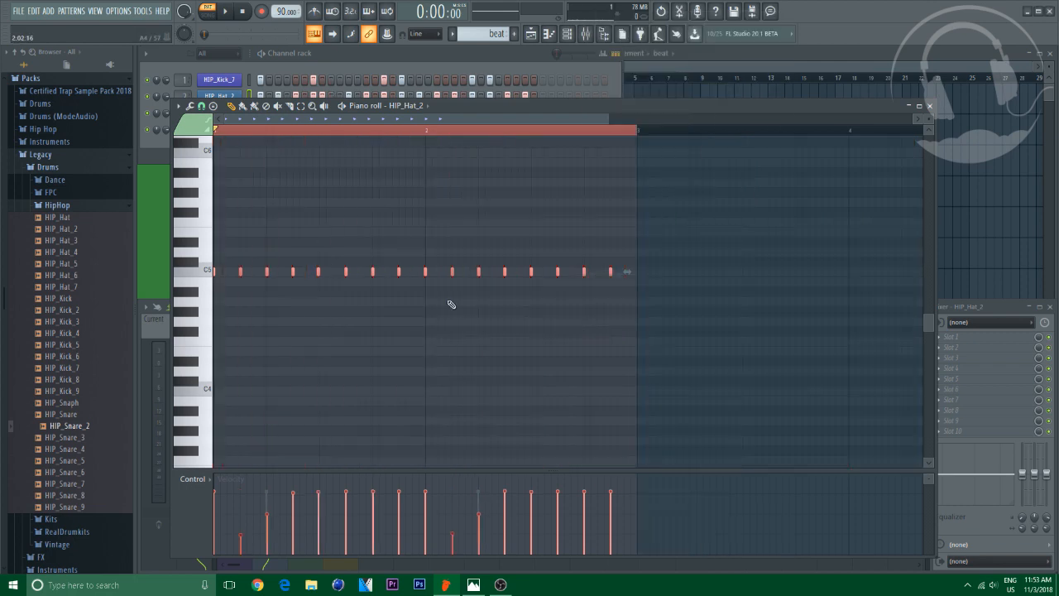
Play the grooved hat pattern and close the piano roll
{"action": "scroll", "coordinate": [451, 304], "scroll_direction": "down", "scroll_amount": 3}
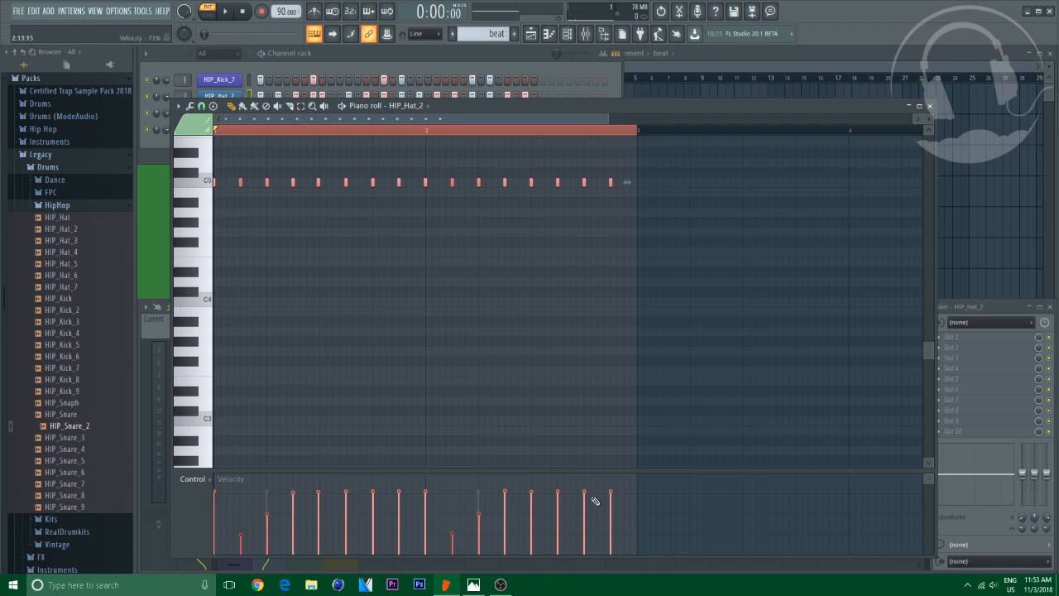
{"action": "scroll", "coordinate": [400, 220], "scroll_direction": "up", "scroll_amount": 2}
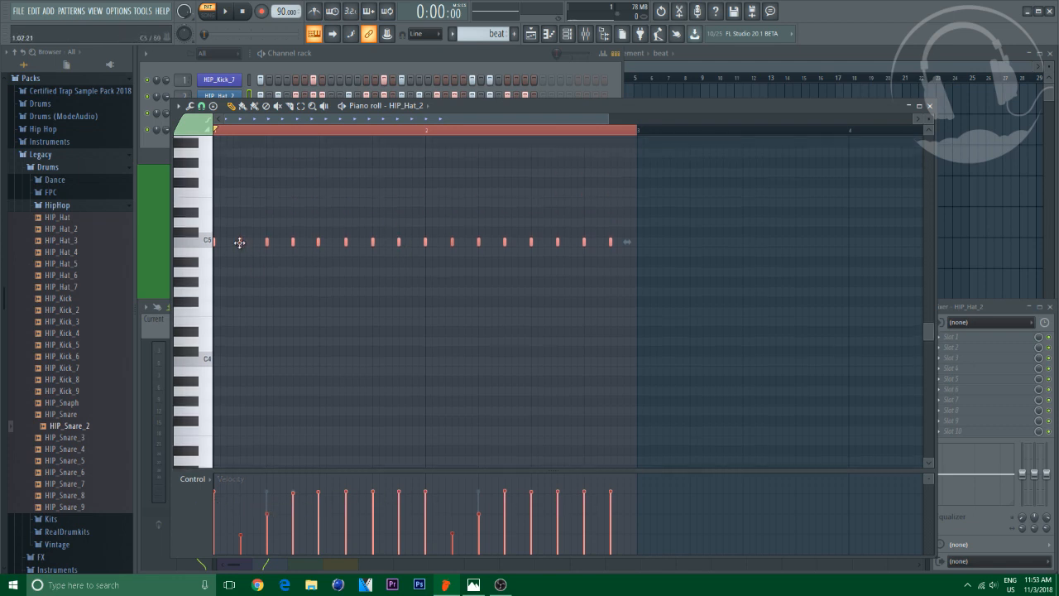
{"action": "key", "text": "space"}
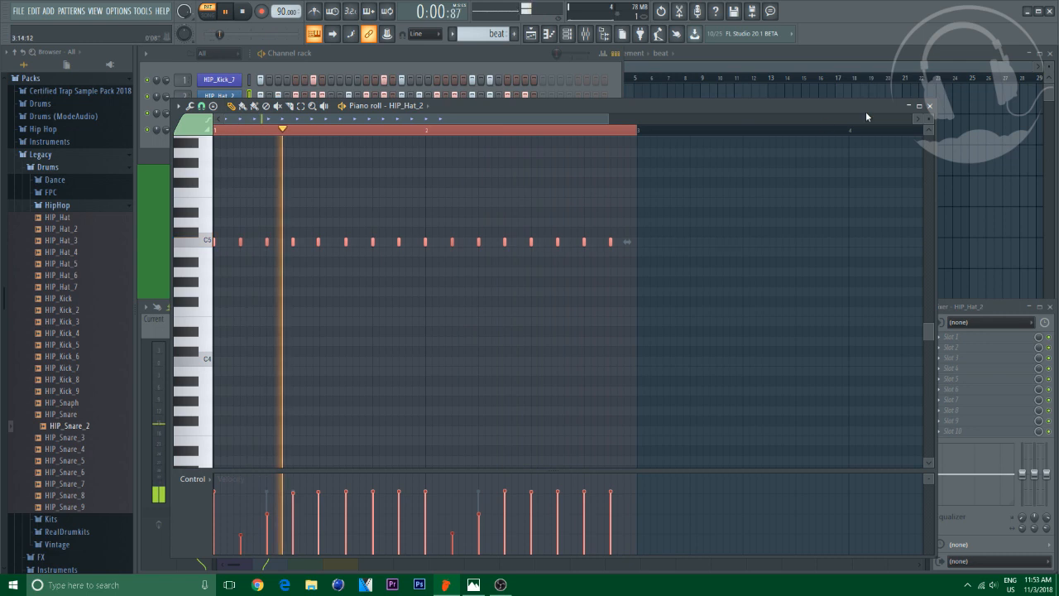
{"action": "left_click", "coordinate": [929, 106]}
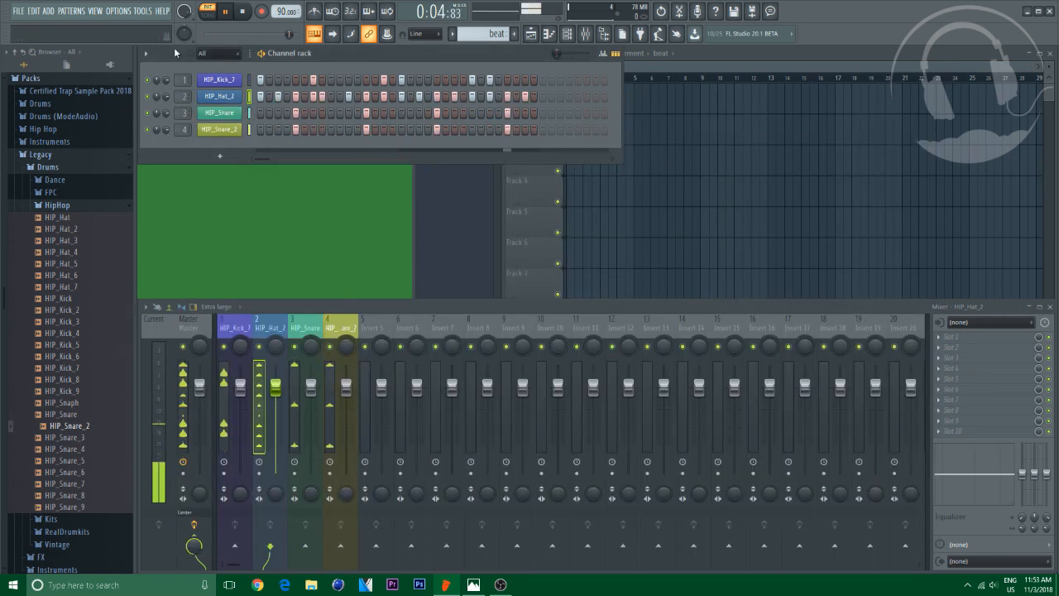
{"action": "key", "text": "space"}
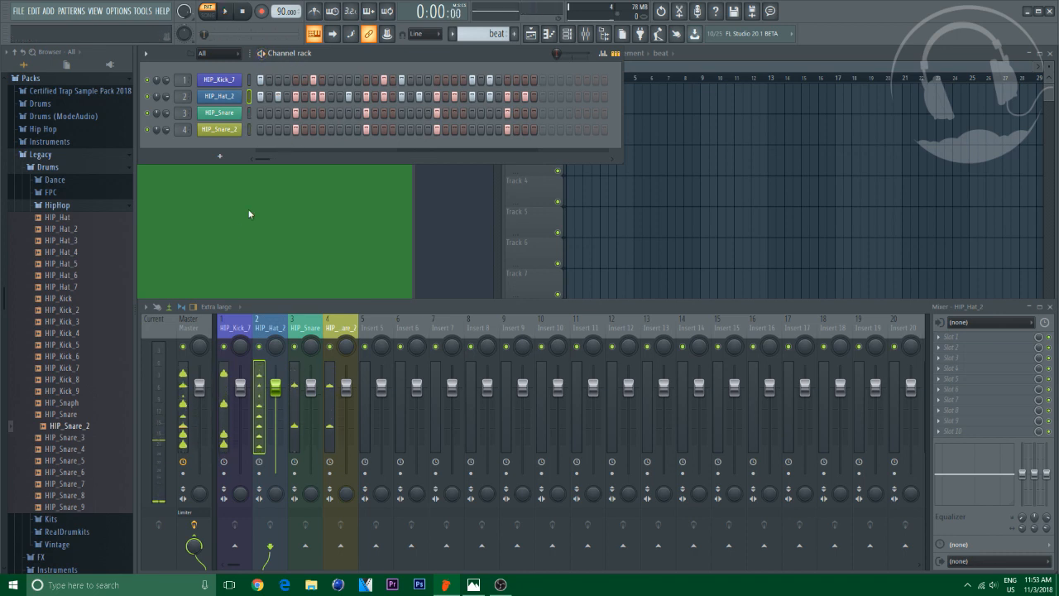
Select the HIP_Kick_7 mixer insert and load Fruity Soft Clipper into its first effect slot
{"action": "left_click", "coordinate": [228, 333]}
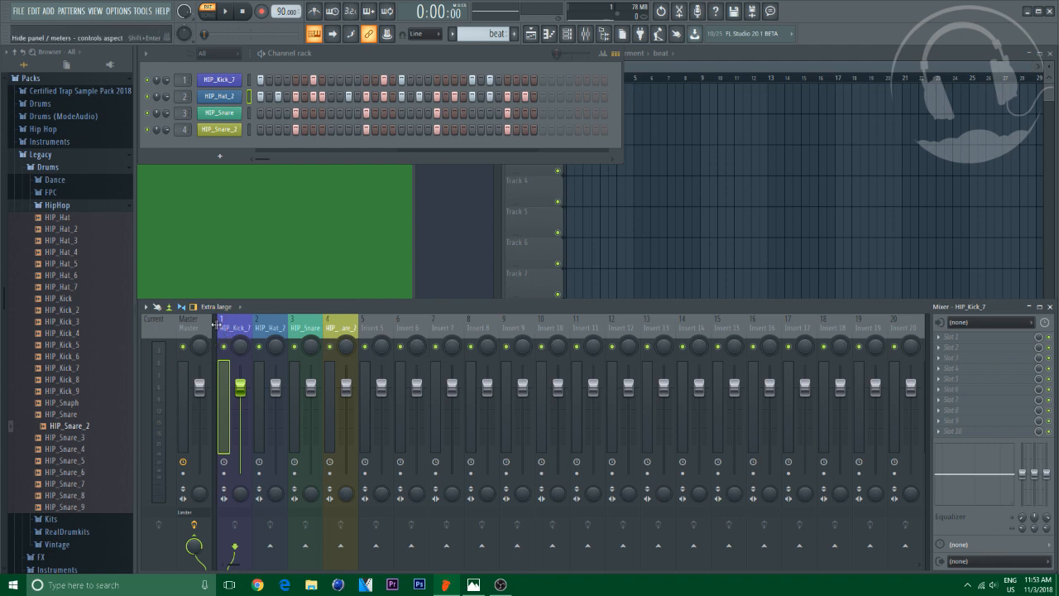
{"action": "left_click", "coordinate": [222, 82]}
{"action": "left_click_drag", "start_coordinate": [333, 188], "coordinate": [368, 222]}
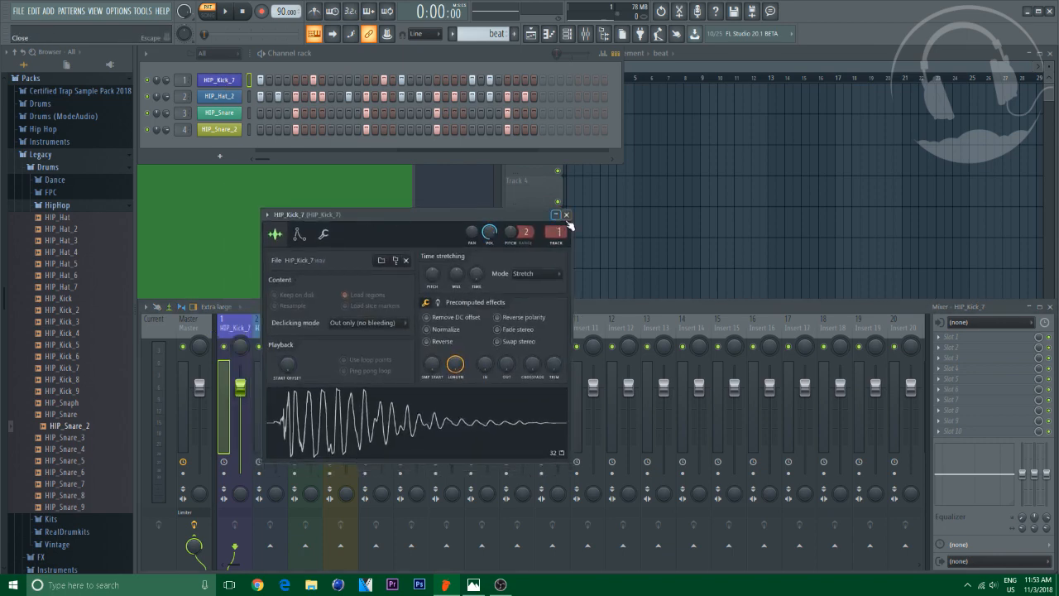
{"action": "left_click", "coordinate": [568, 222]}
{"action": "left_click", "coordinate": [945, 337]}
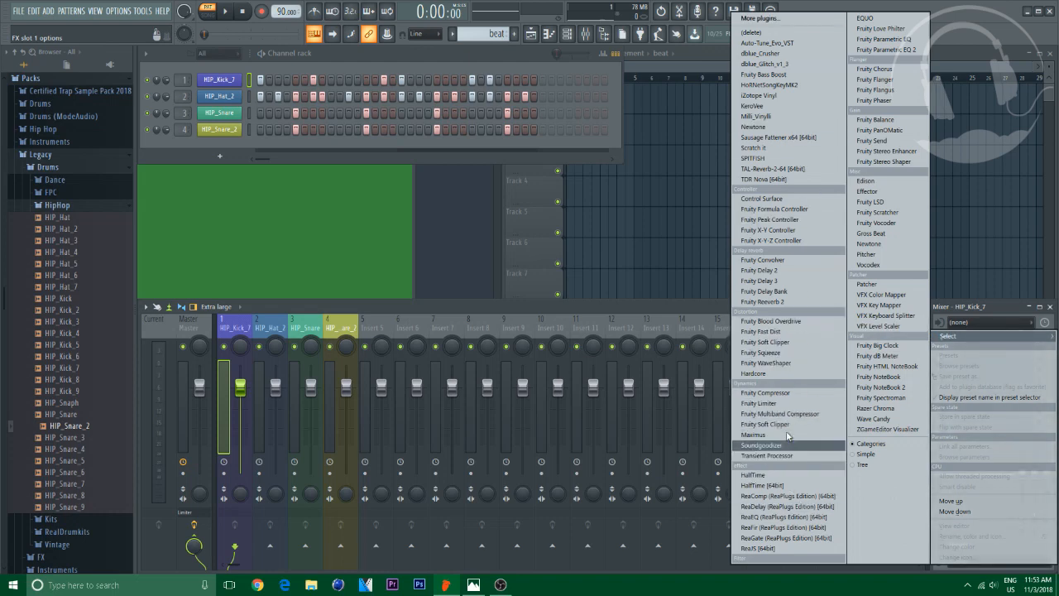
{"action": "left_click", "coordinate": [760, 424]}
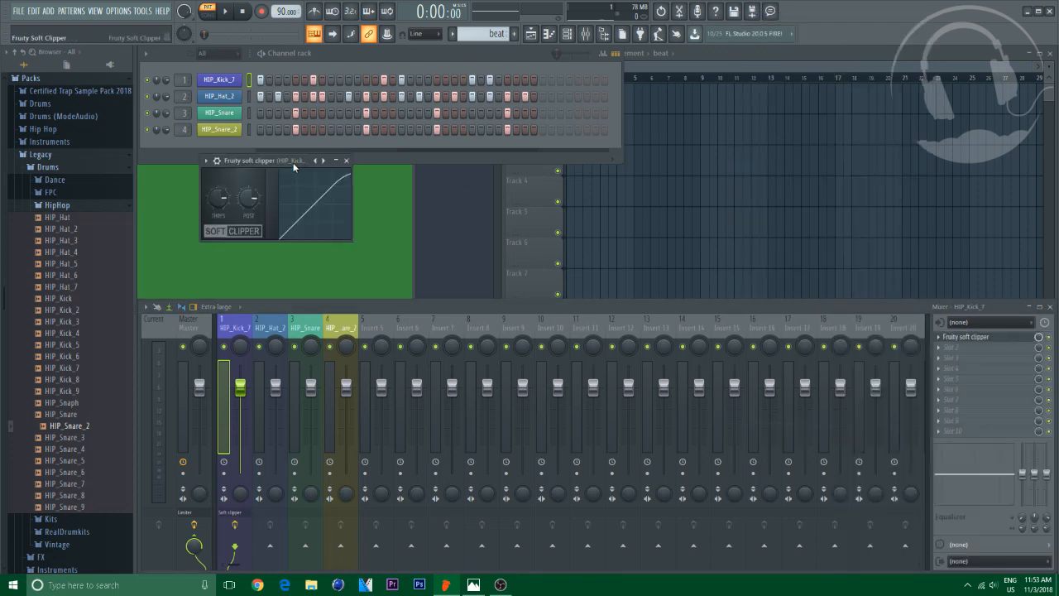
{"action": "left_click_drag", "start_coordinate": [347, 200], "coordinate": [489, 232]}
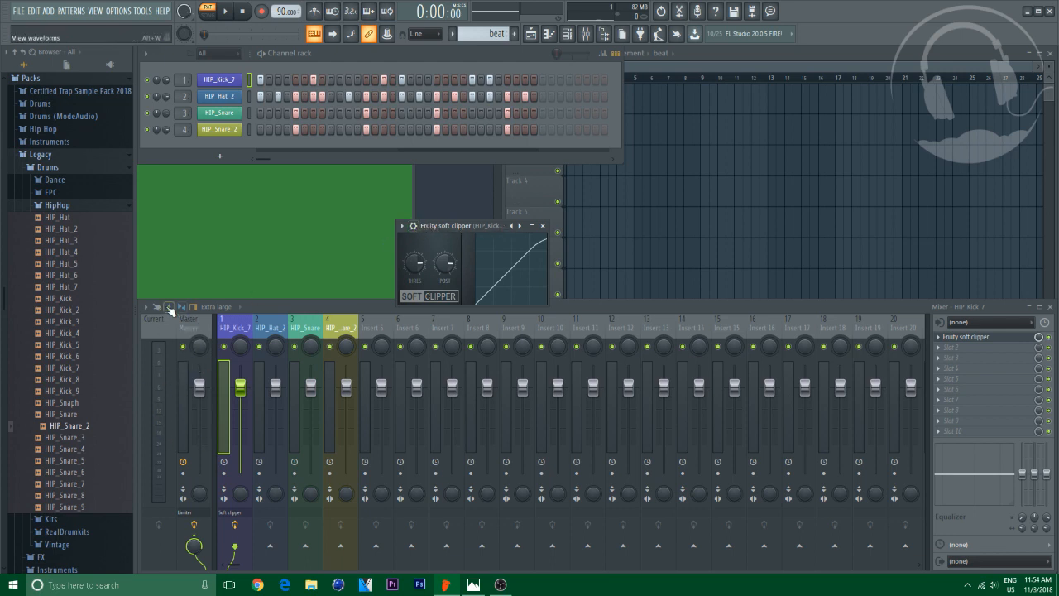
Play the beat and adjust the soft clipper's threshold knob on the kick
{"action": "key", "text": "space"}
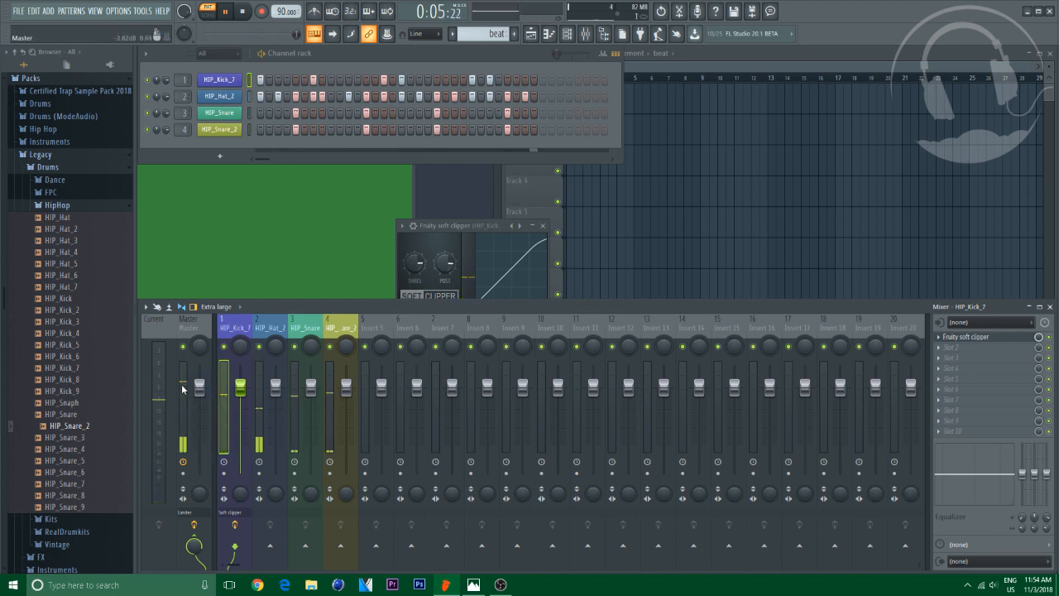
{"action": "key", "text": "space"}
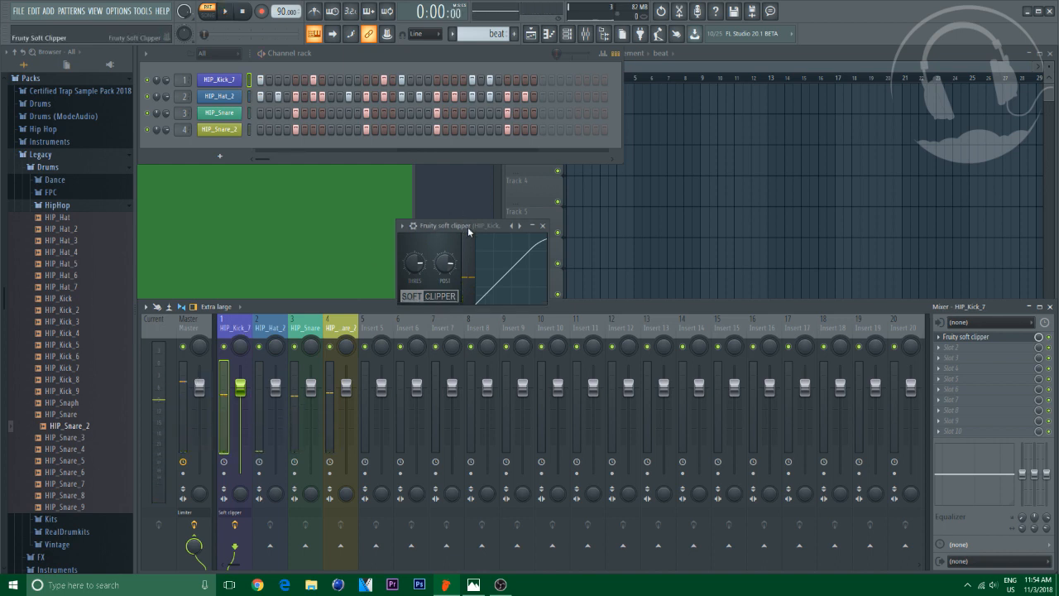
{"action": "left_click_drag", "start_coordinate": [467, 225], "coordinate": [461, 190]}
{"action": "mouse_move", "coordinate": [420, 234]}
{"action": "left_mouse_down"}
{"action": "mouse_move", "coordinate": [420, 290]}
{"action": "mouse_move", "coordinate": [439, 238]}
{"action": "left_mouse_up"}
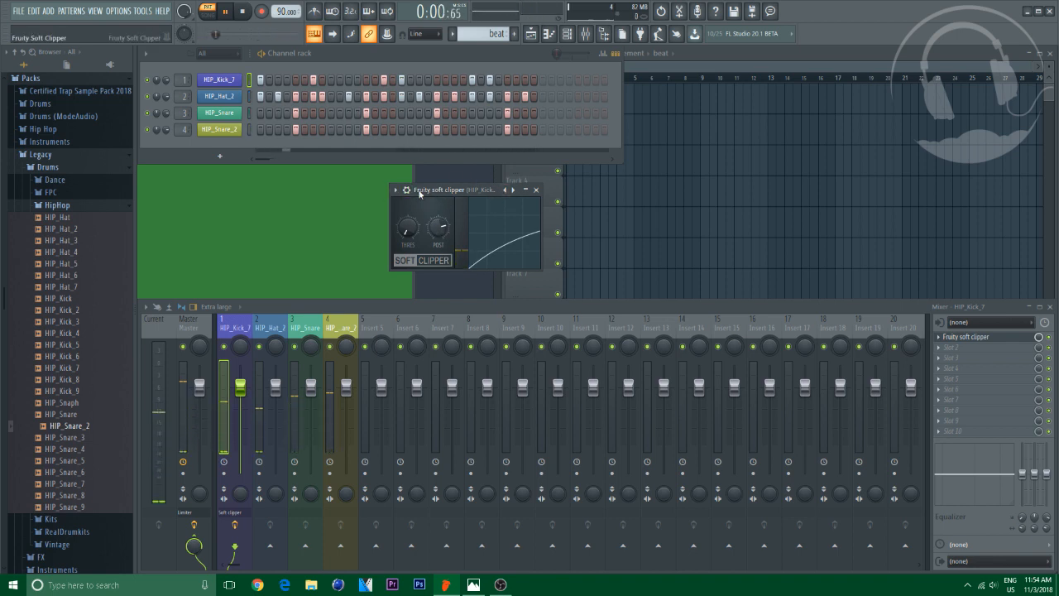
{"action": "key", "text": "space"}
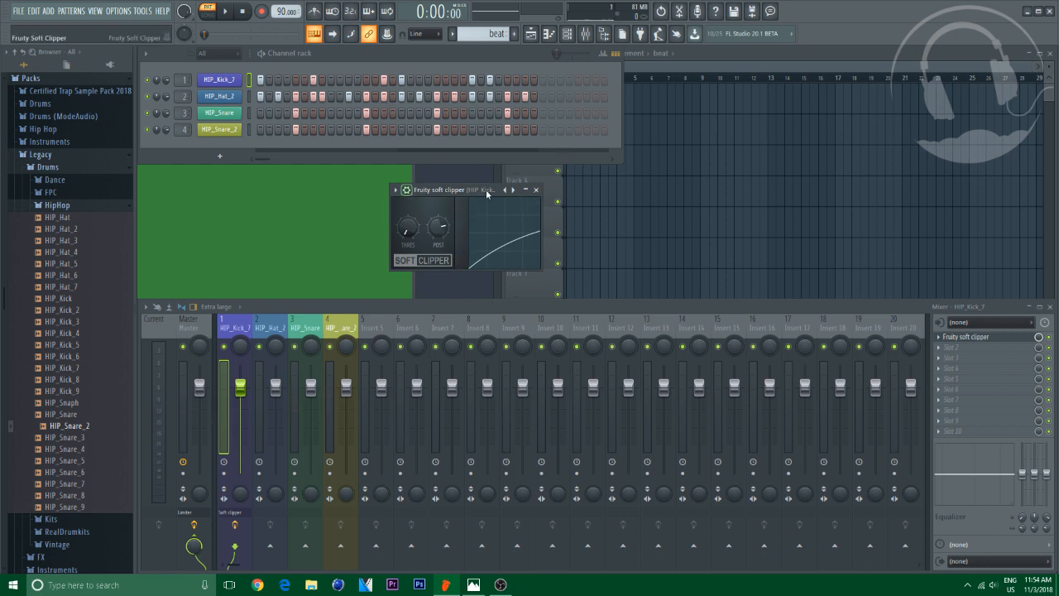
Readjust the soft clipper's threshold knob and replay the beat to hear the kick
{"action": "left_click", "coordinate": [952, 346]}
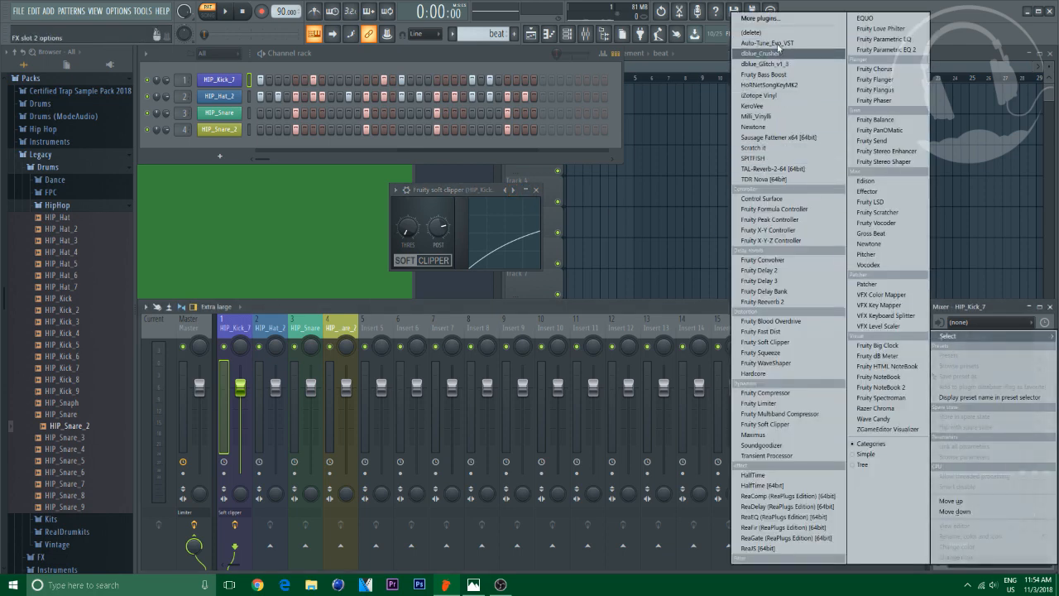
{"action": "left_click", "coordinate": [465, 185]}
{"action": "left_click_drag", "start_coordinate": [465, 184], "coordinate": [552, 218]}
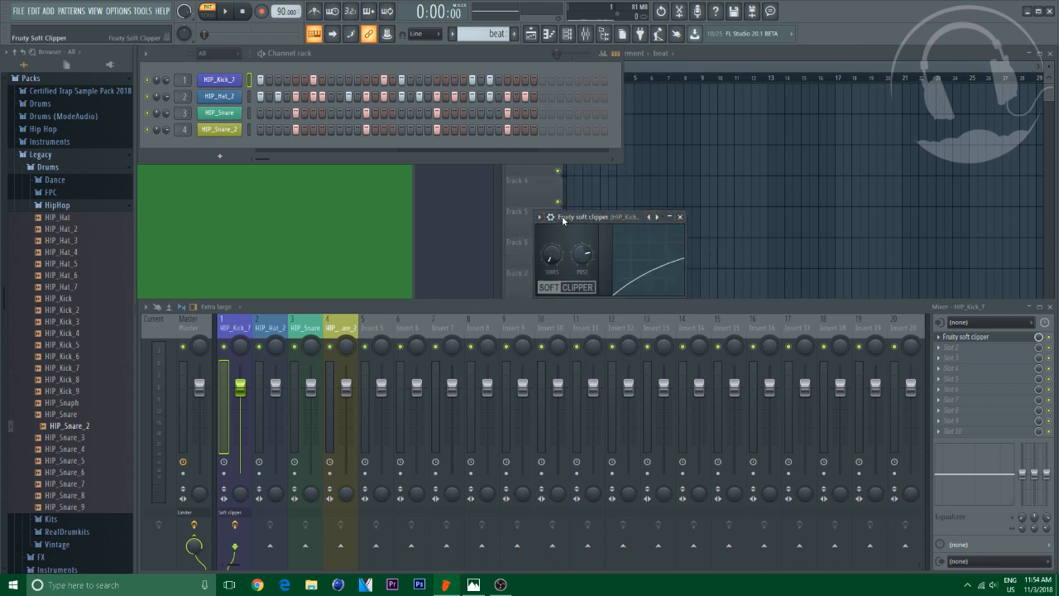
{"action": "left_click_drag", "start_coordinate": [606, 217], "coordinate": [604, 203]}
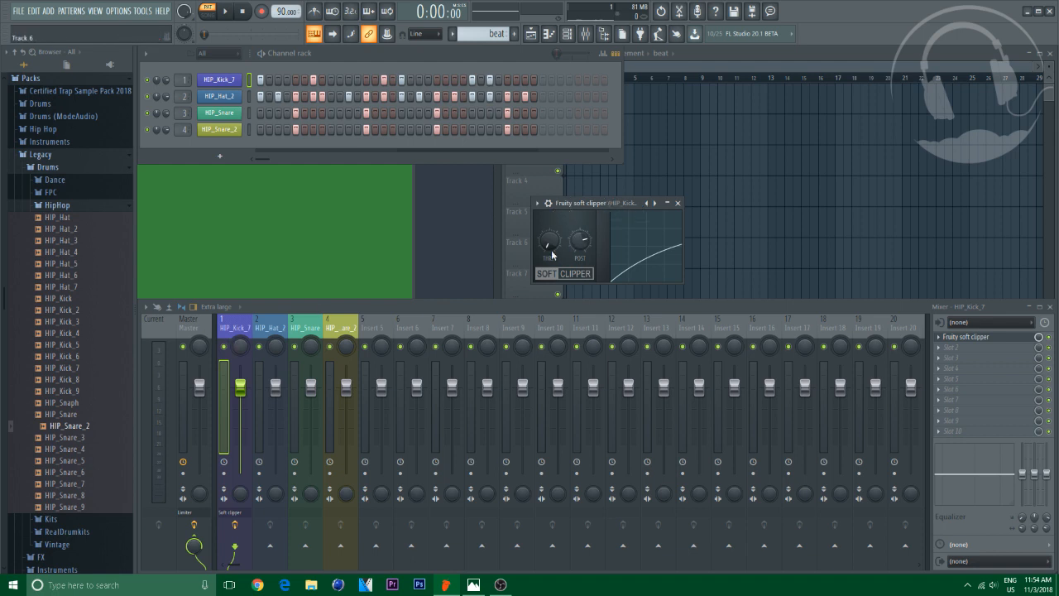
{"action": "key", "text": "space"}
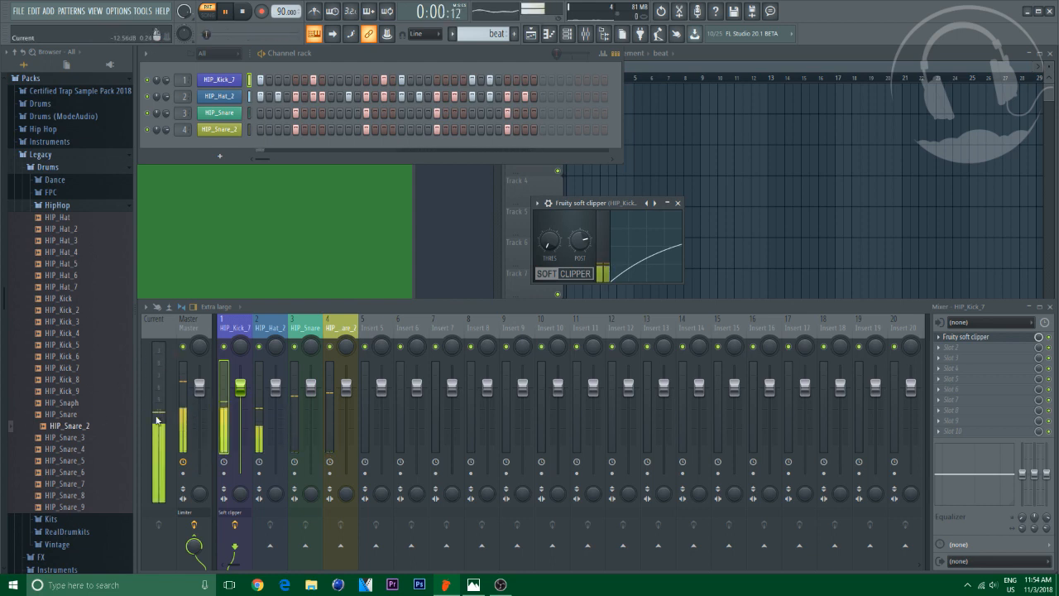
{"action": "key", "text": "space"}
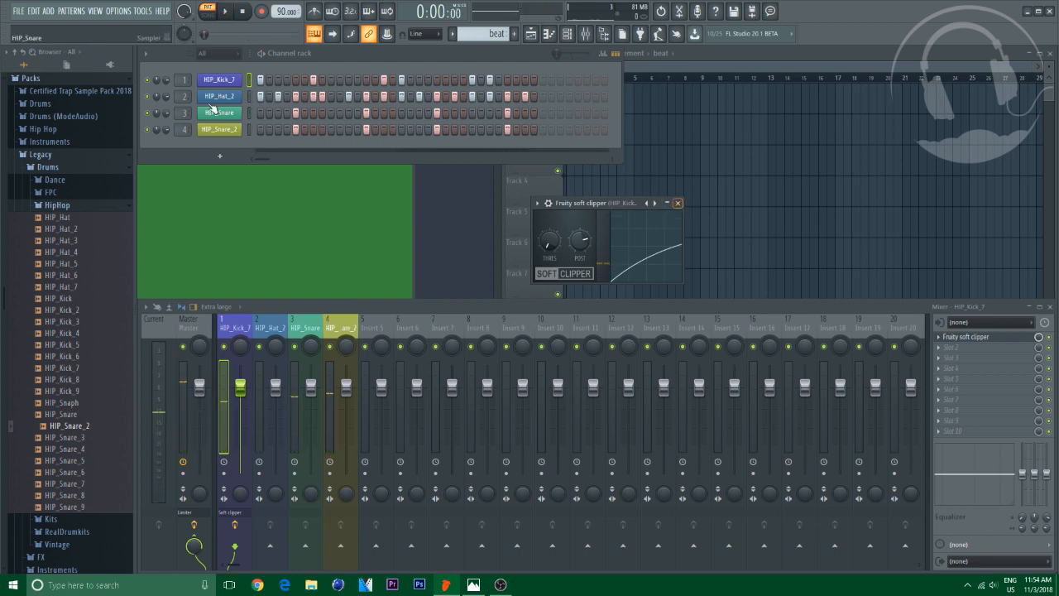
Open the HIP_Kick_7 channel's miscellaneous settings while playing the beat, then close the window
{"action": "left_click", "coordinate": [218, 80]}
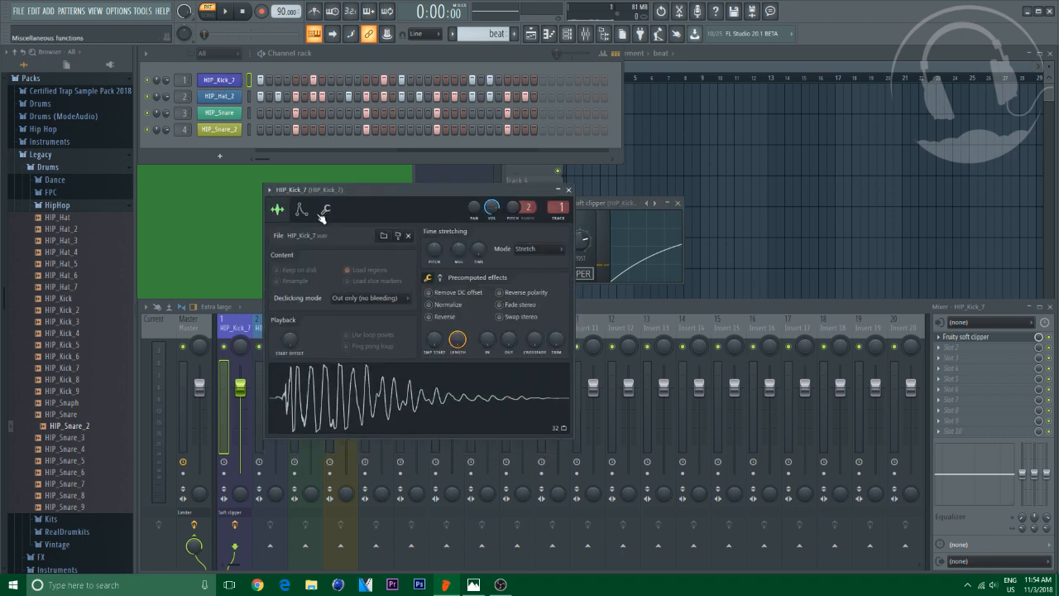
{"action": "left_click", "coordinate": [324, 211]}
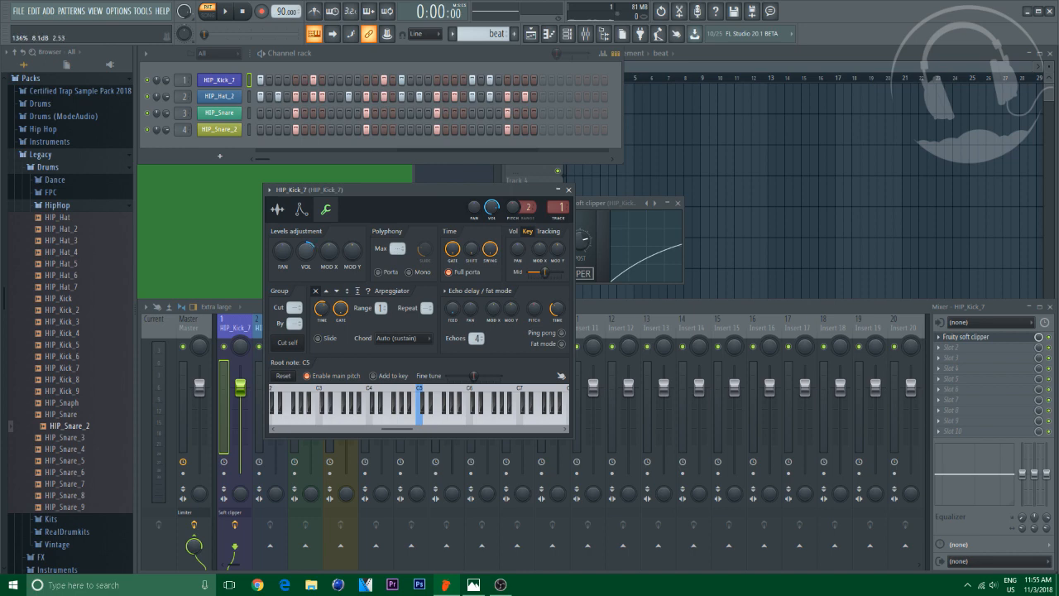
{"action": "key", "text": "space"}
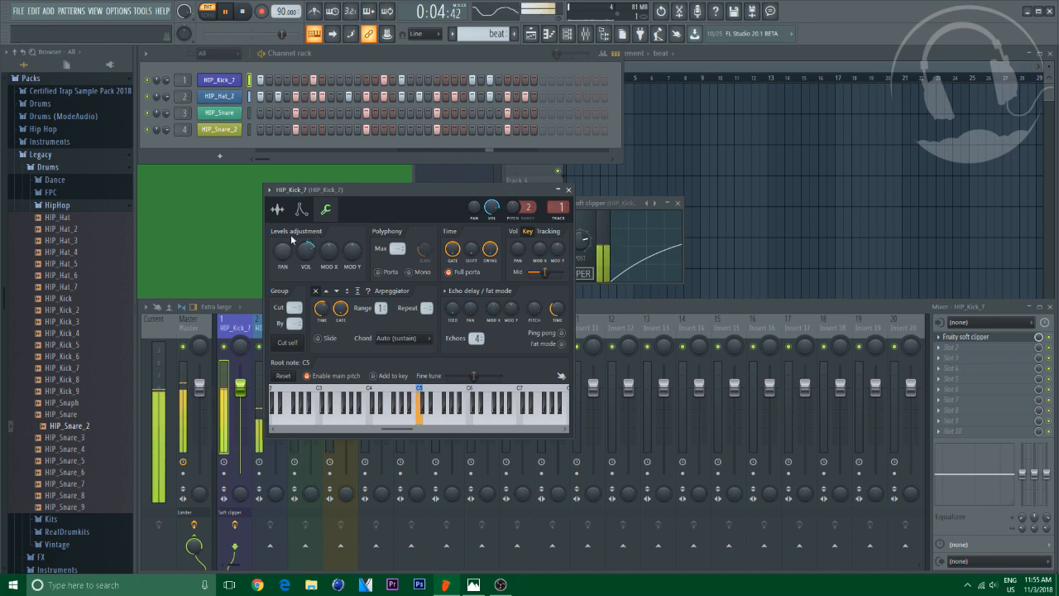
{"action": "key", "text": "space"}
{"action": "left_click_drag", "start_coordinate": [663, 253], "coordinate": [678, 242]}
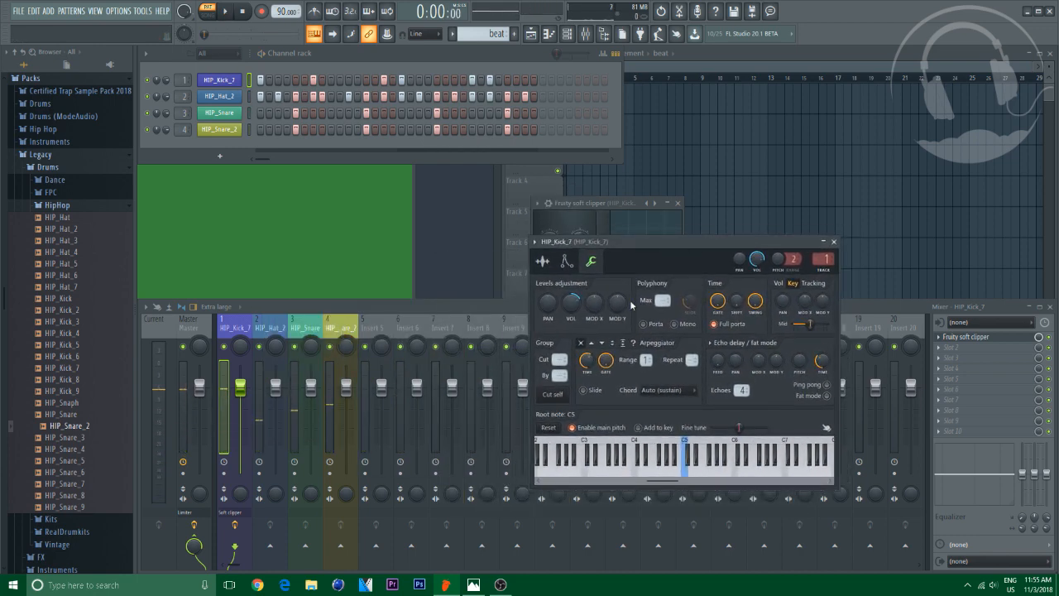
{"action": "left_click", "coordinate": [833, 241]}
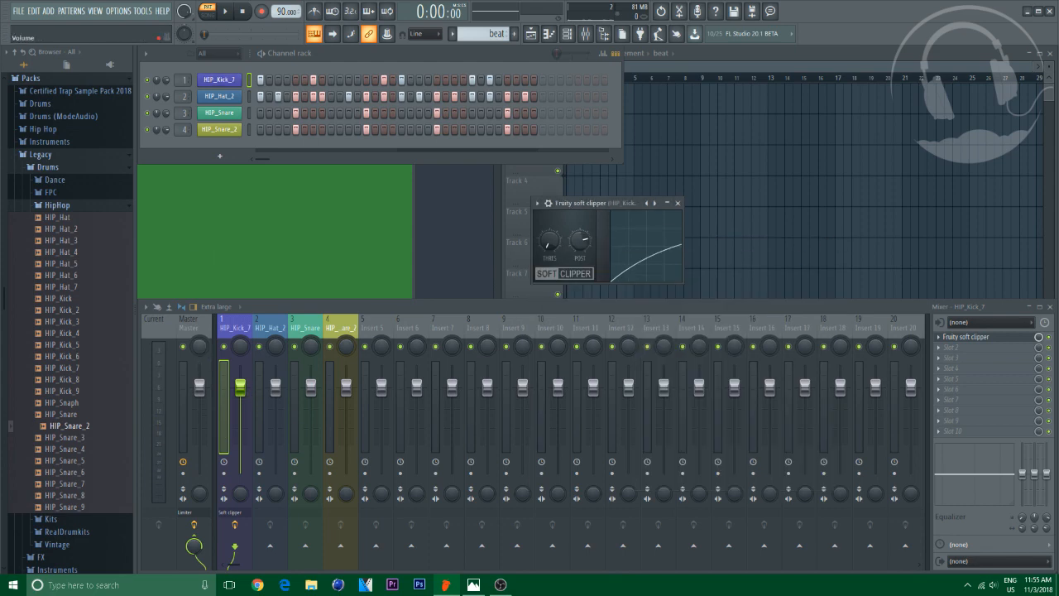
Balance the mixer levels by nudging the kick fader up and lowering the hat and snare faders
{"action": "left_click_drag", "start_coordinate": [240, 386], "coordinate": [240, 381]}
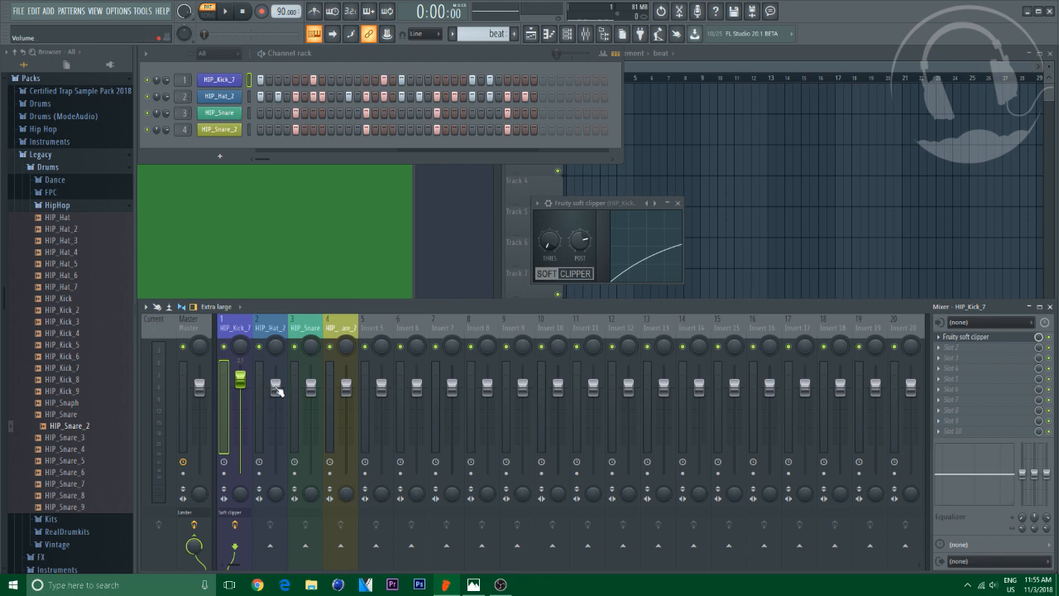
{"action": "left_click_drag", "start_coordinate": [276, 386], "coordinate": [348, 402]}
{"action": "right_click", "coordinate": [348, 395]}
{"action": "left_click", "coordinate": [382, 399]}
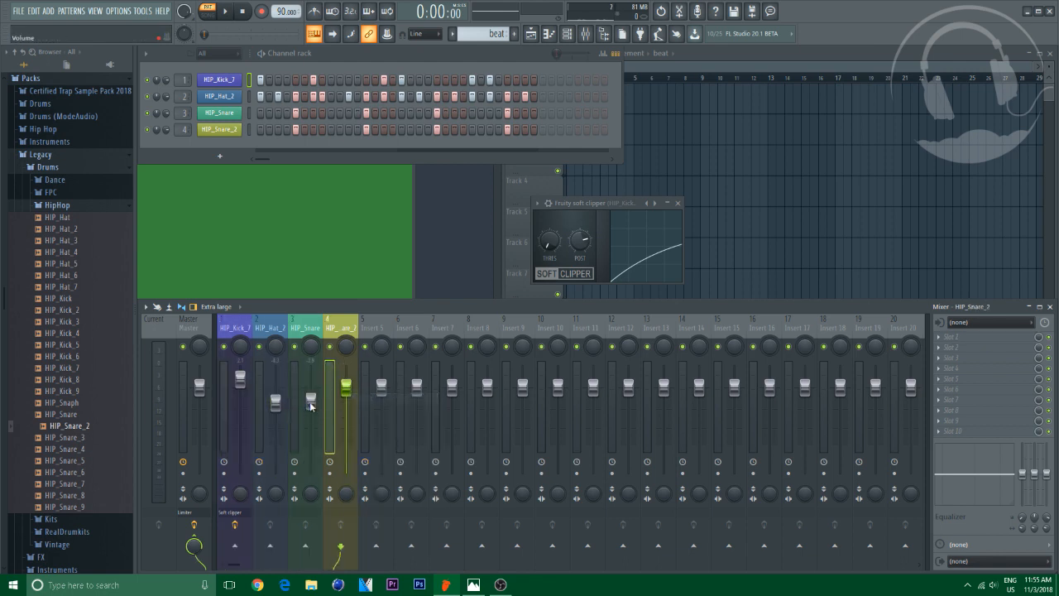
Reset the snare, hat and kick mixer faders to their default volume levels
{"action": "right_click", "coordinate": [310, 401]}
{"action": "left_click", "coordinate": [343, 407]}
{"action": "right_click", "coordinate": [273, 397]}
{"action": "left_click", "coordinate": [307, 402]}
{"action": "right_click", "coordinate": [240, 378]}
{"action": "left_click", "coordinate": [274, 384]}
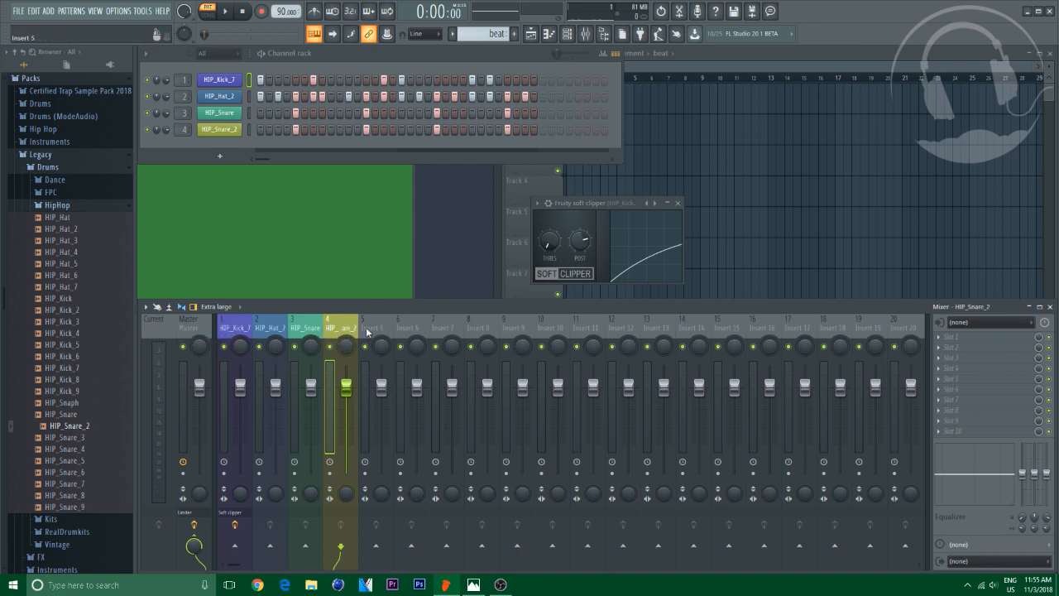
Open the HIP_Kick_7 channel settings, play the beat briefly, then close the window
{"action": "left_click", "coordinate": [231, 327]}
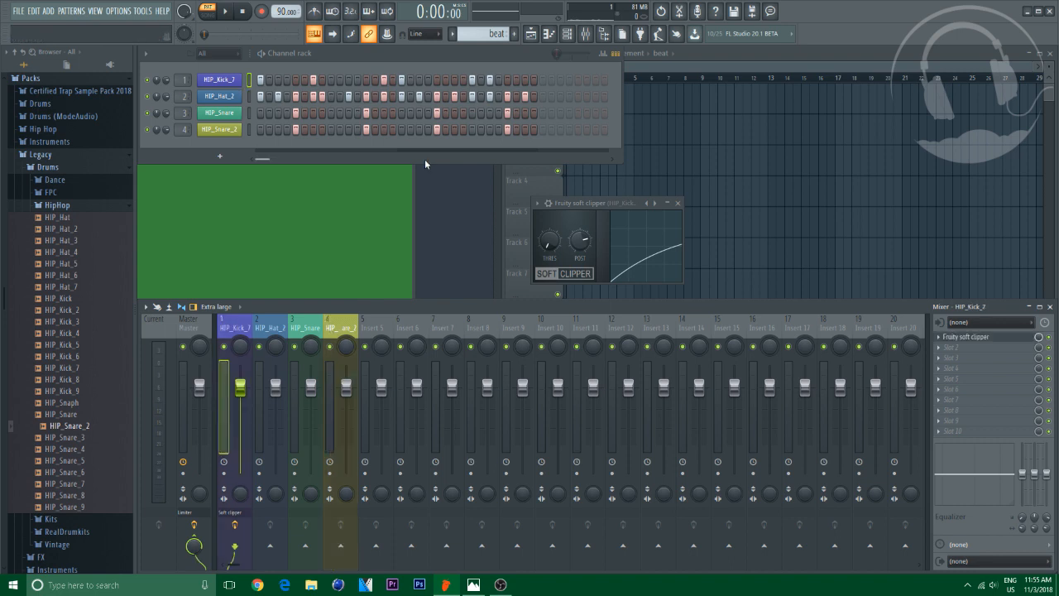
{"action": "left_click", "coordinate": [228, 83]}
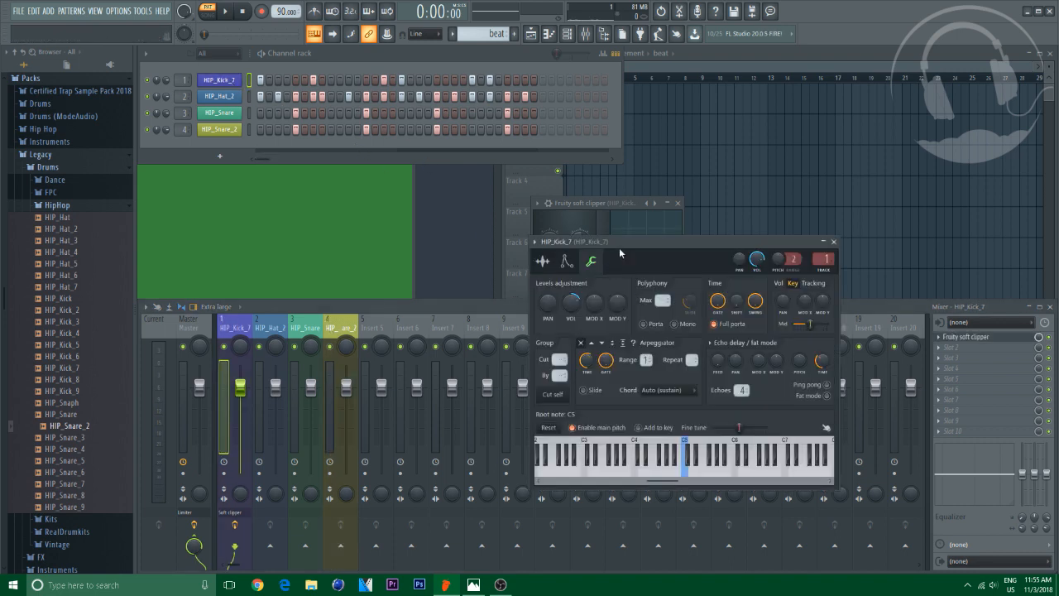
{"action": "left_click_drag", "start_coordinate": [618, 244], "coordinate": [463, 222]}
{"action": "key", "text": "space"}
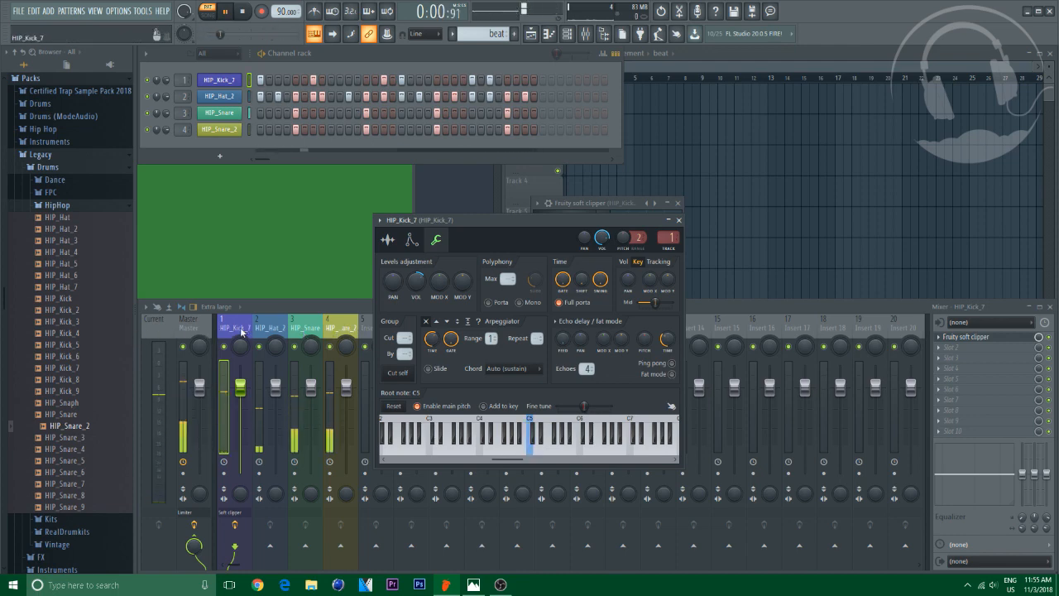
{"action": "key", "text": "space"}
{"action": "left_click", "coordinate": [679, 221]}
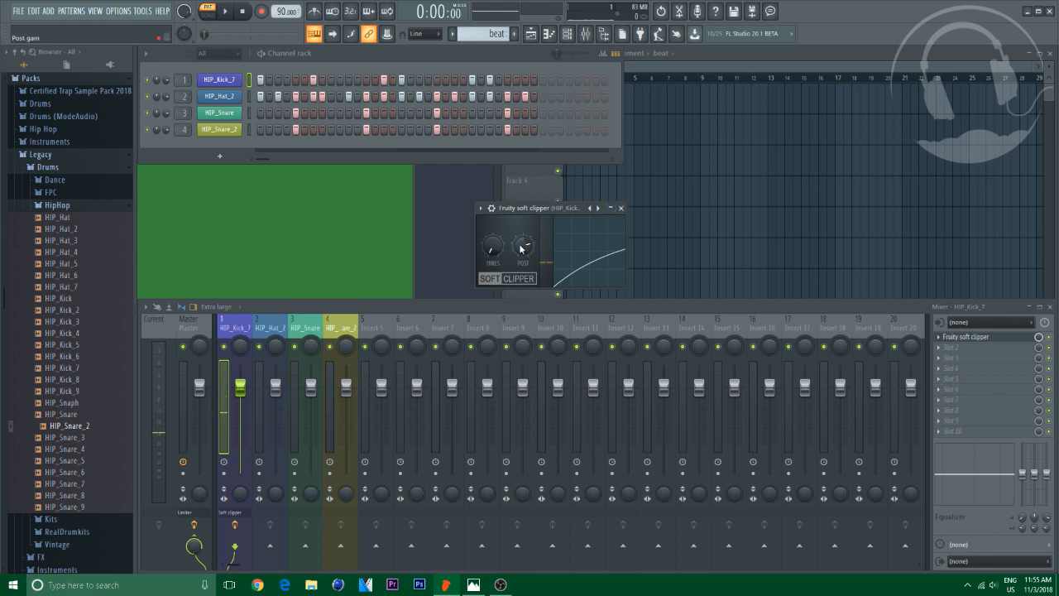
Raise the soft clipper's post gain knob on the kick and play the beat to hear it
{"action": "left_click_drag", "start_coordinate": [522, 249], "coordinate": [521, 233]}
{"action": "key", "text": "space"}
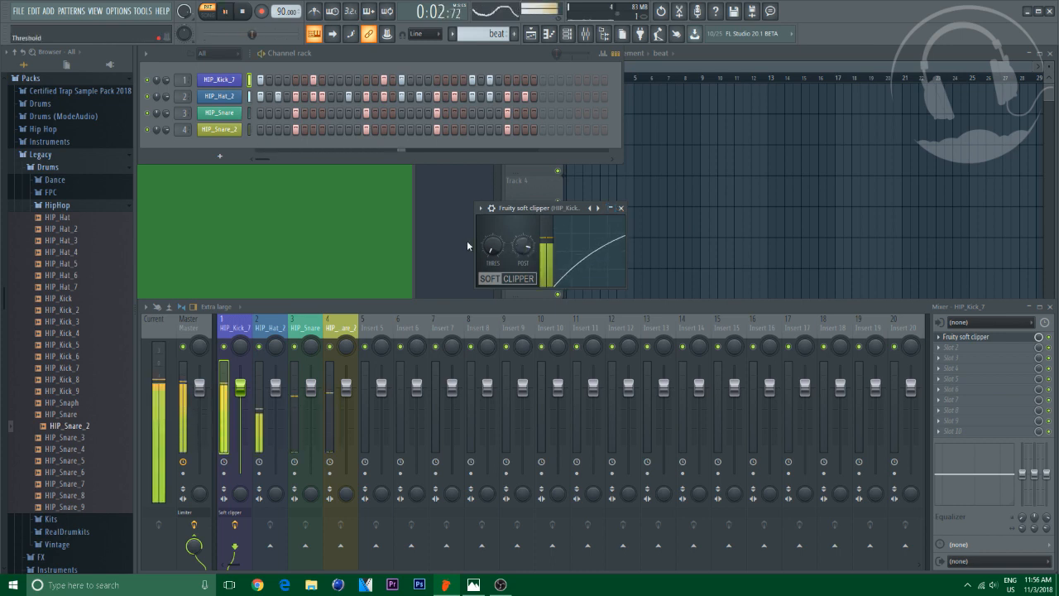
{"action": "left_click", "coordinate": [620, 208]}
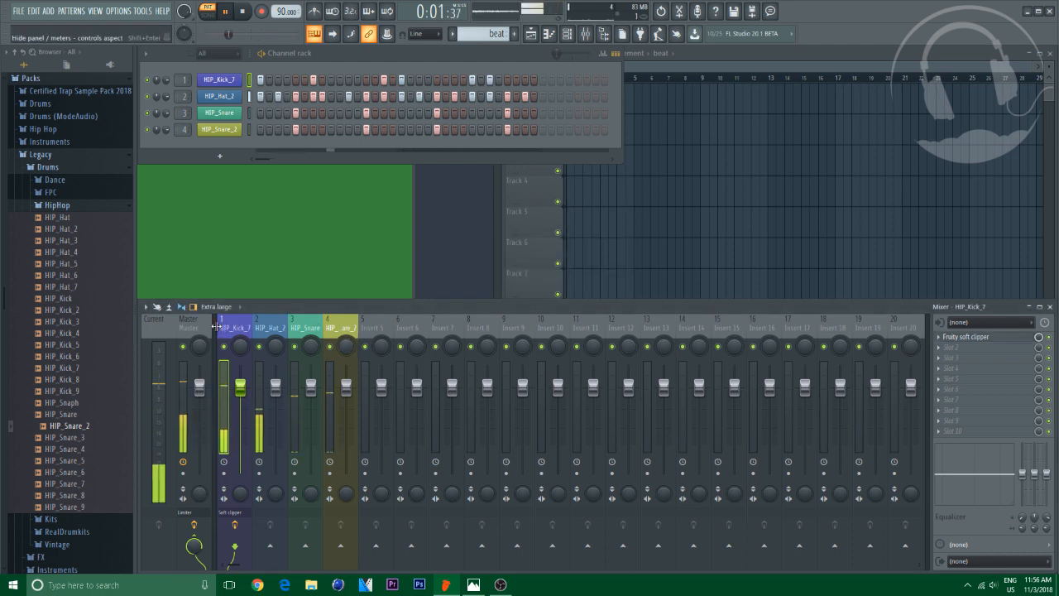
{"action": "key", "text": "space"}
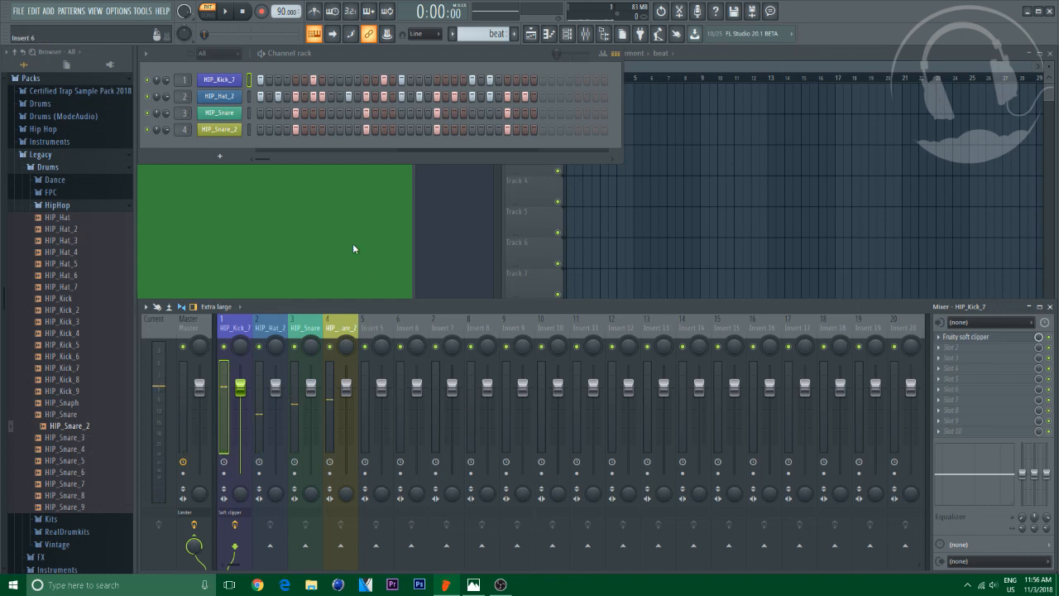
Open the HIP_Hat_2 channel's miscellaneous settings, play the beat, then close the window
{"action": "left_click", "coordinate": [220, 96]}
{"action": "left_click_drag", "start_coordinate": [306, 205], "coordinate": [298, 174]}
{"action": "left_click", "coordinate": [295, 191]}
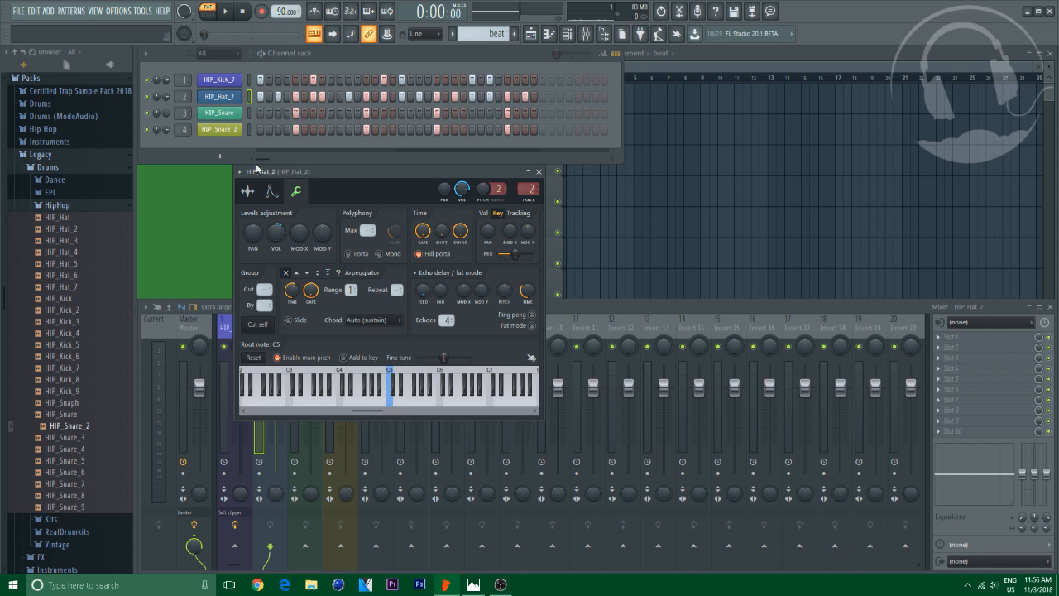
{"action": "key", "text": "space"}
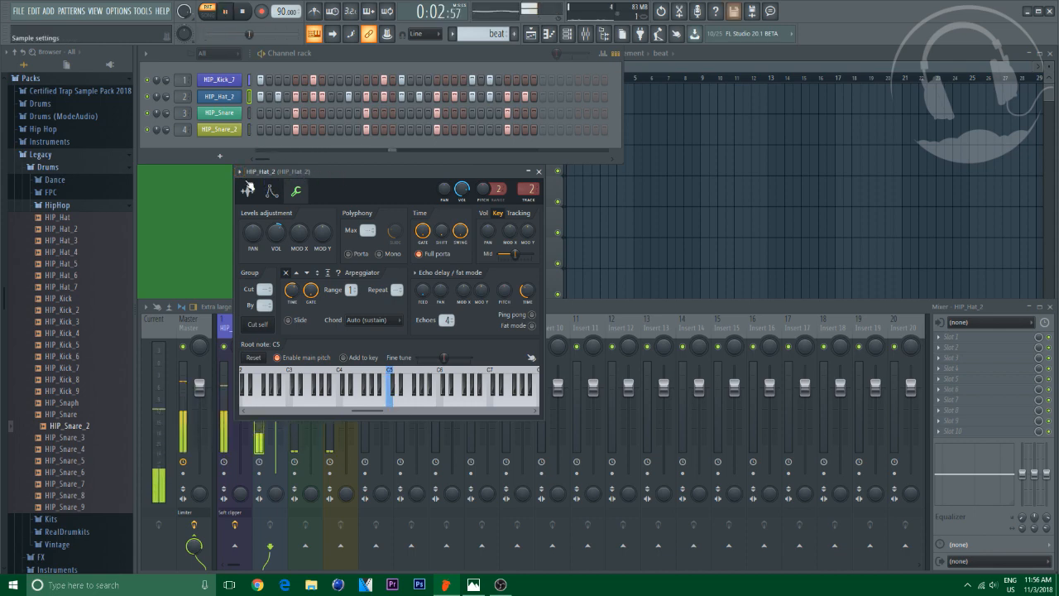
{"action": "left_click", "coordinate": [539, 171]}
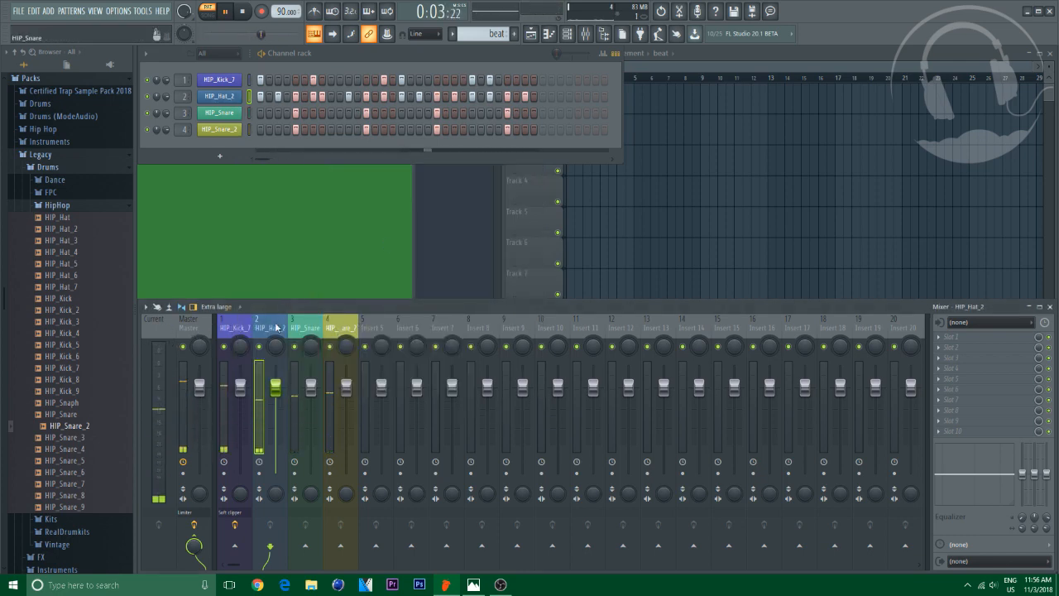
{"action": "key", "text": "space"}
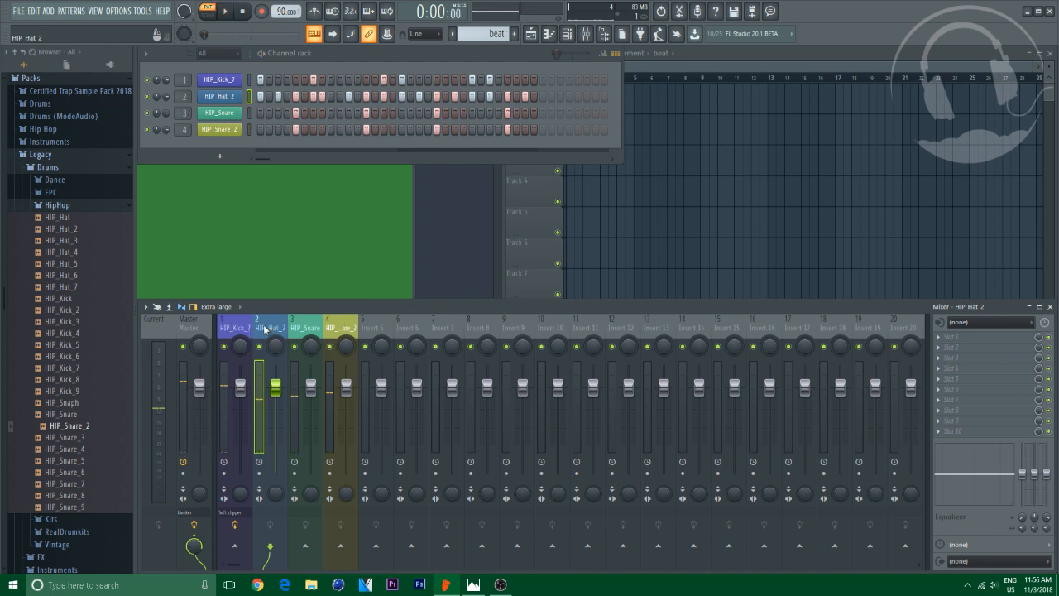
Create a new pattern and name it MED
{"action": "left_click", "coordinate": [644, 120]}
{"action": "left_click_drag", "start_coordinate": [664, 141], "coordinate": [563, 142]}
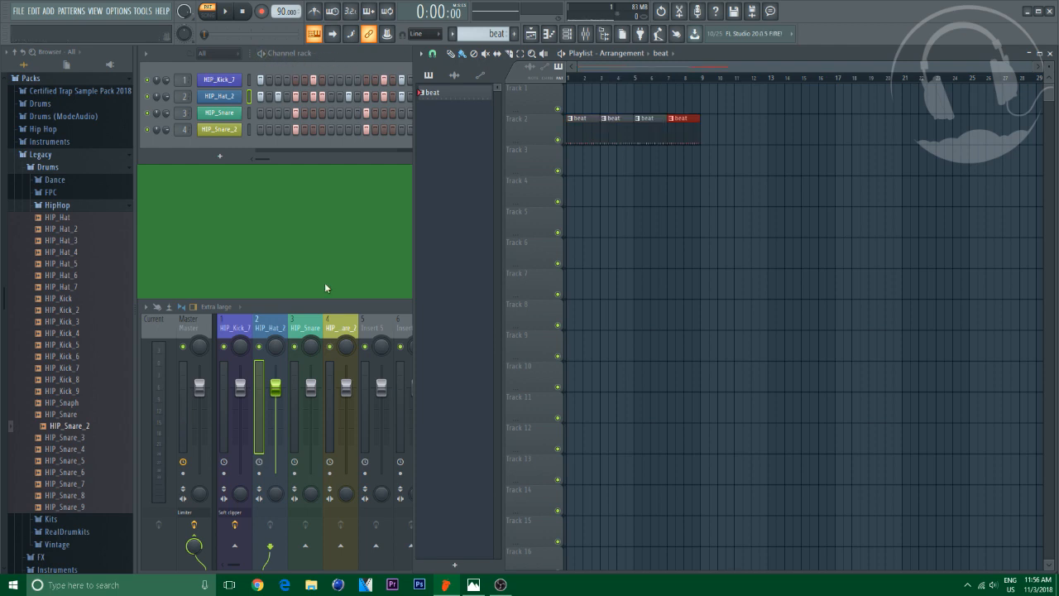
{"action": "left_click", "coordinate": [373, 330]}
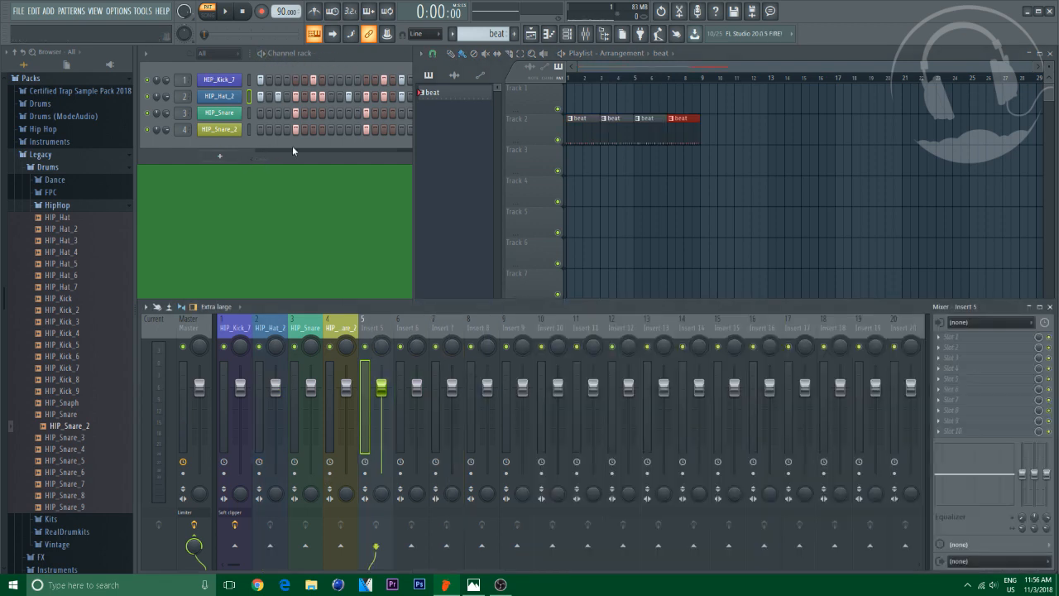
{"action": "left_click", "coordinate": [514, 34]}
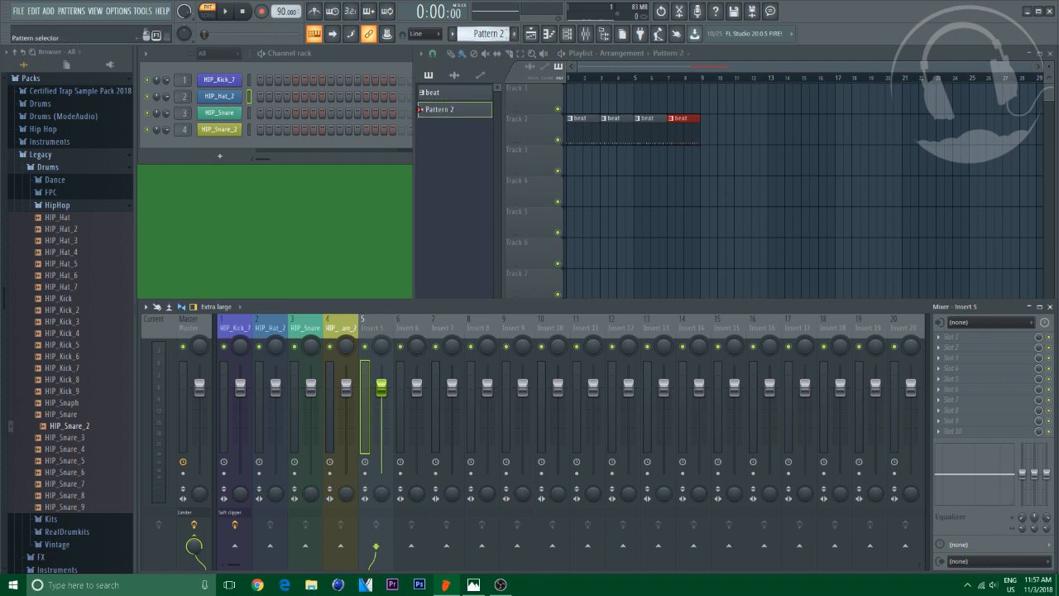
{"action": "left_click", "coordinate": [493, 34]}
{"action": "left_click", "coordinate": [575, 98]}
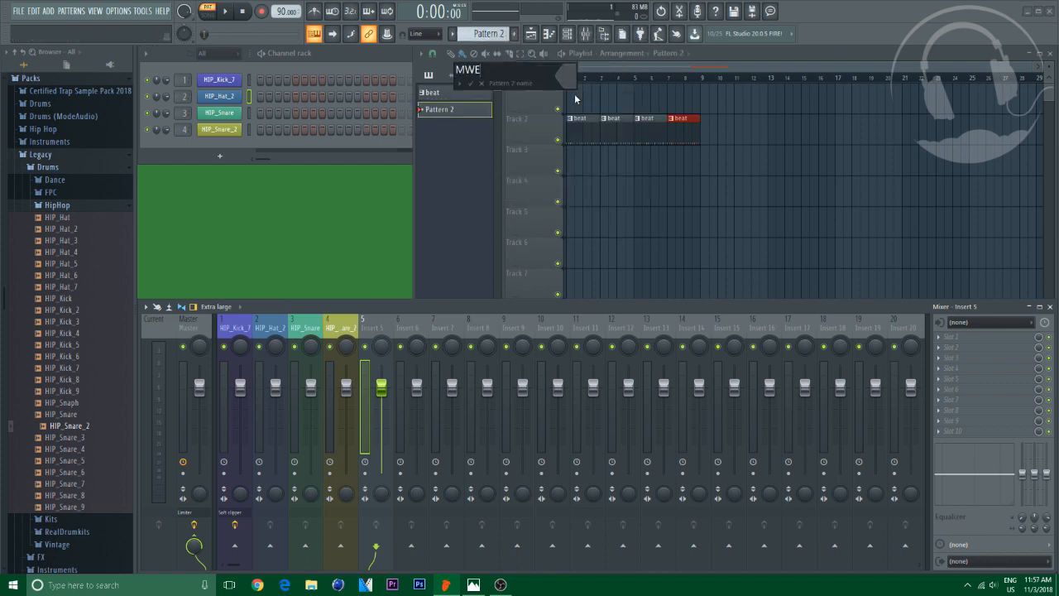
{"action": "key", "text": "Return"}
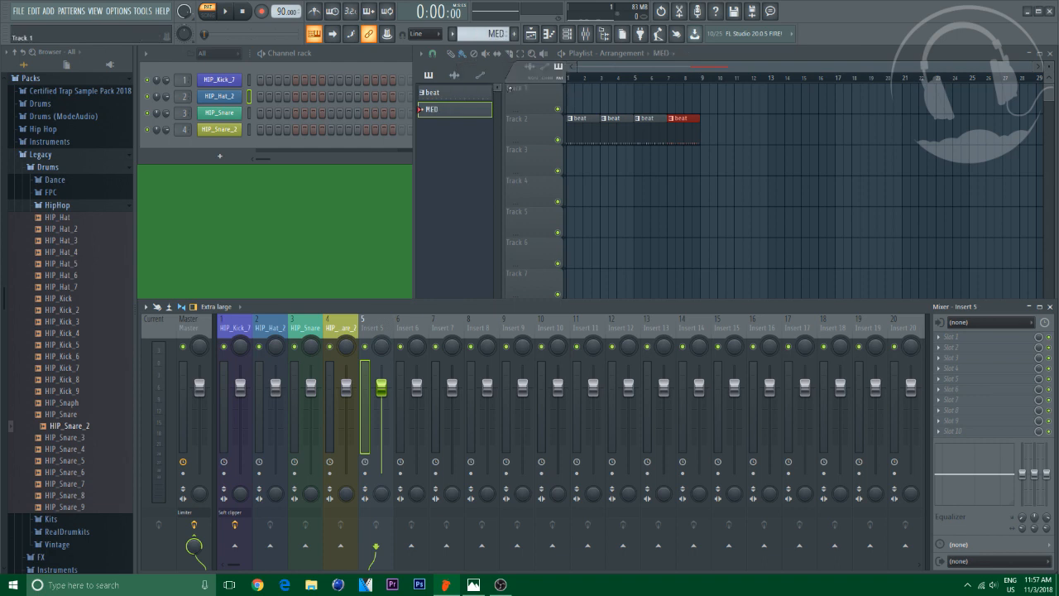
Add a dvs saxophone instrument channel to the channel rack
{"action": "left_click", "coordinate": [220, 156]}
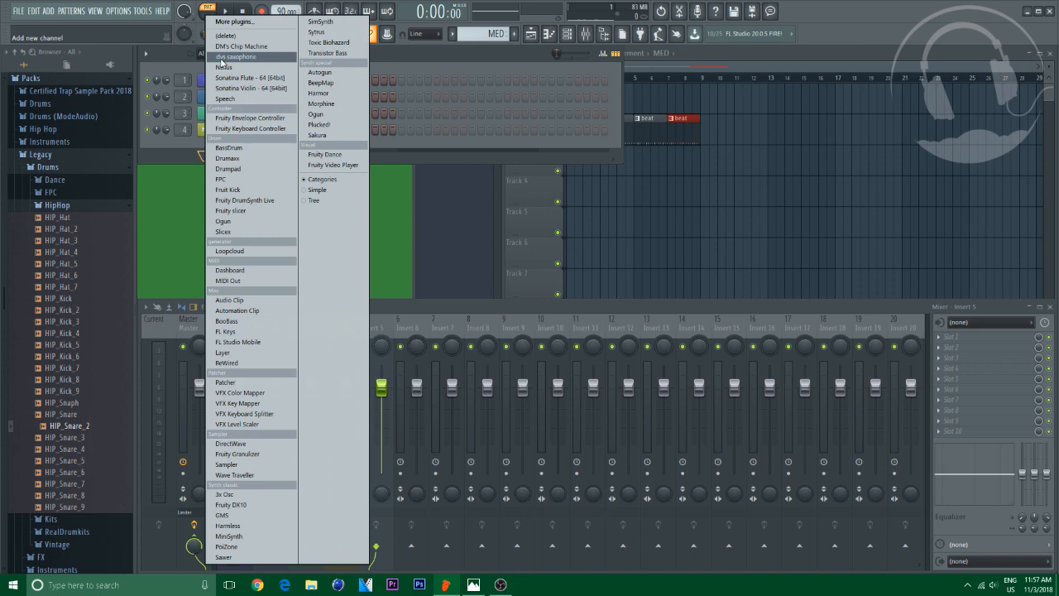
{"action": "left_click", "coordinate": [239, 57]}
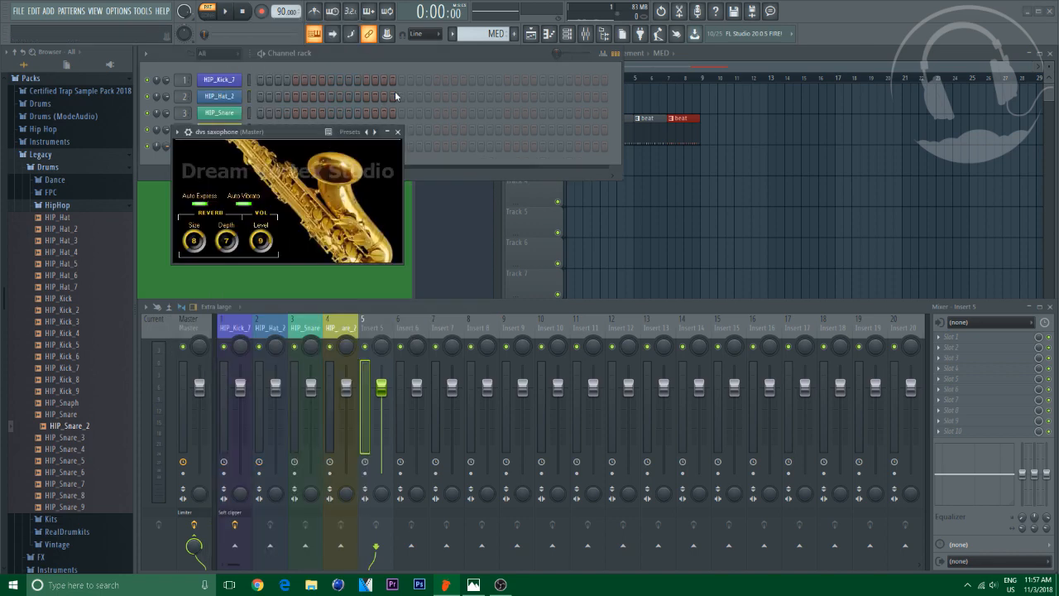
{"action": "left_click_drag", "start_coordinate": [299, 133], "coordinate": [597, 247]}
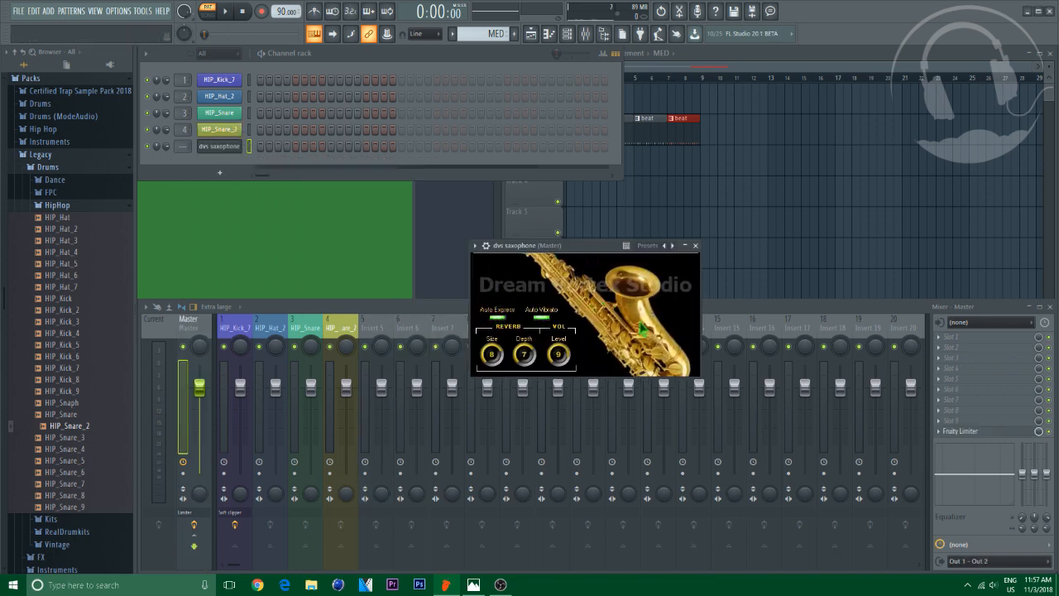
{"action": "left_click", "coordinate": [695, 246]}
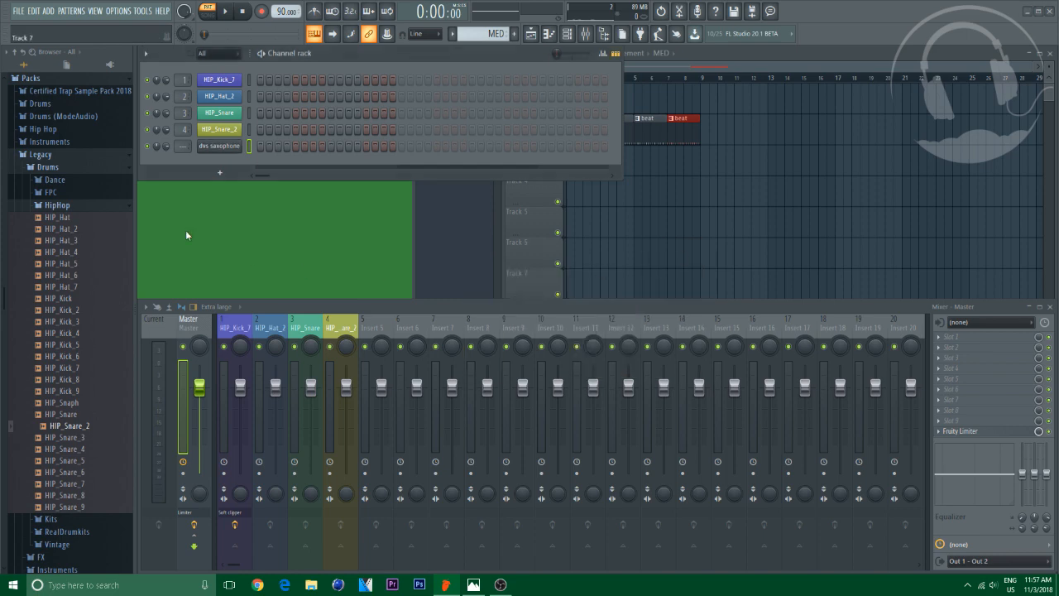
Open the dvs saxophone channel in the piano roll and add its melody notes
{"action": "left_click", "coordinate": [57, 205]}
{"action": "right_click", "coordinate": [219, 147]}
{"action": "left_click", "coordinate": [269, 147]}
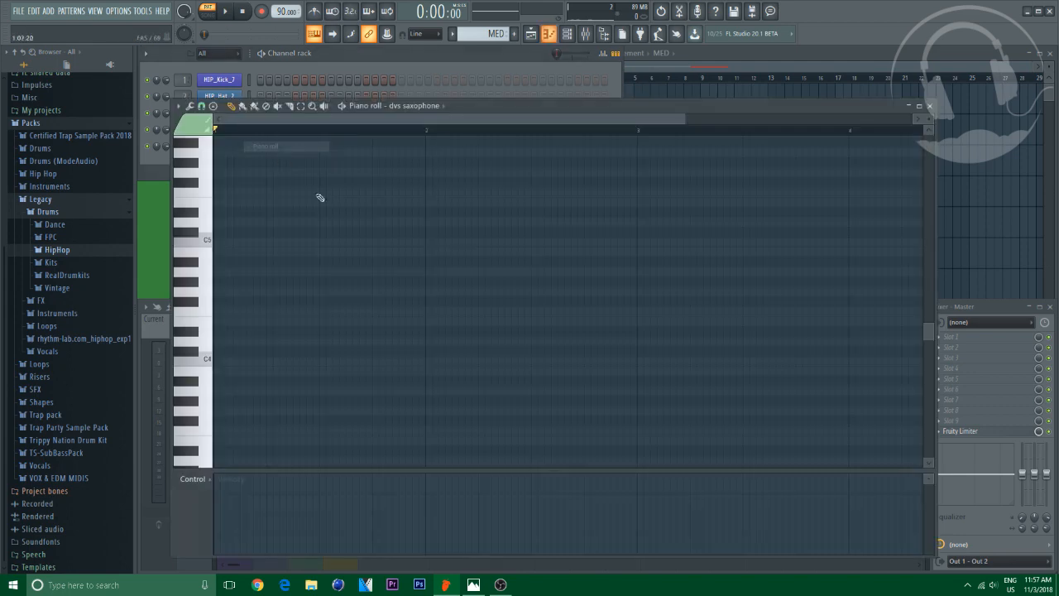
{"action": "mouse_move", "coordinate": [216, 240]}
{"action": "left_mouse_down"}
{"action": "mouse_move", "coordinate": [218, 390]}
{"action": "mouse_move", "coordinate": [213, 173]}
{"action": "mouse_move", "coordinate": [220, 259]}
{"action": "left_mouse_up"}
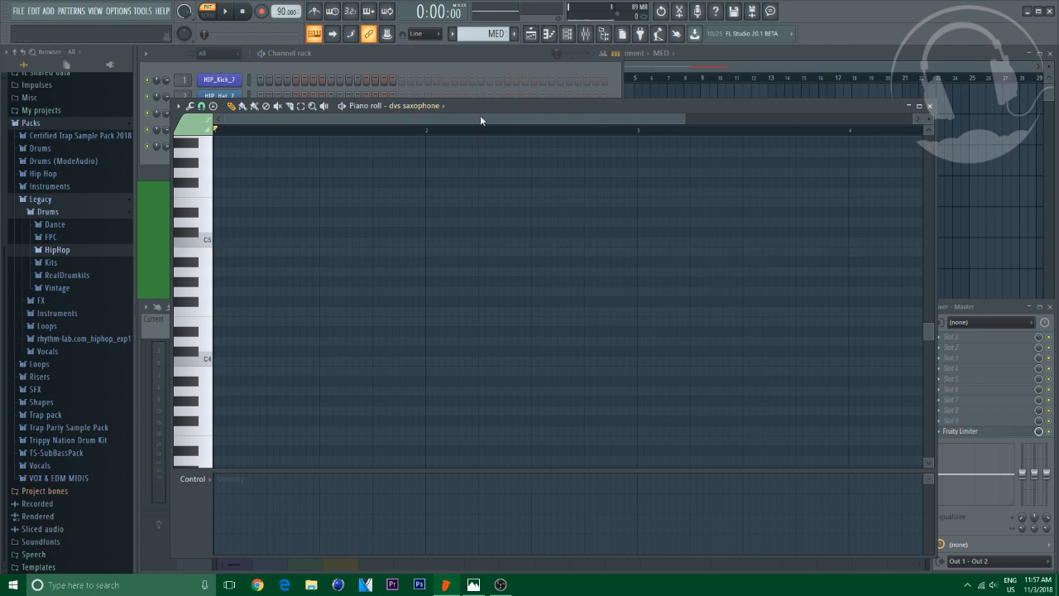
{"action": "left_click_drag", "start_coordinate": [531, 104], "coordinate": [523, 72]}
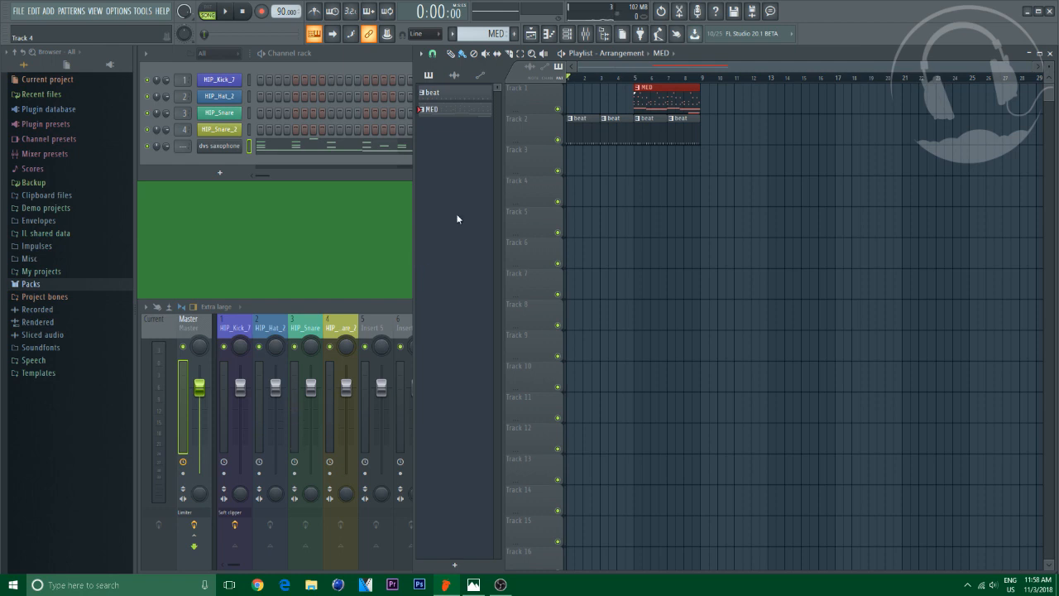
Delete the first two beat clips from track 2 in the playlist
{"action": "mouse_move", "coordinate": [604, 81]}
{"action": "left_mouse_down"}
{"action": "mouse_move", "coordinate": [622, 91]}
{"action": "mouse_move", "coordinate": [593, 90]}
{"action": "left_mouse_up"}
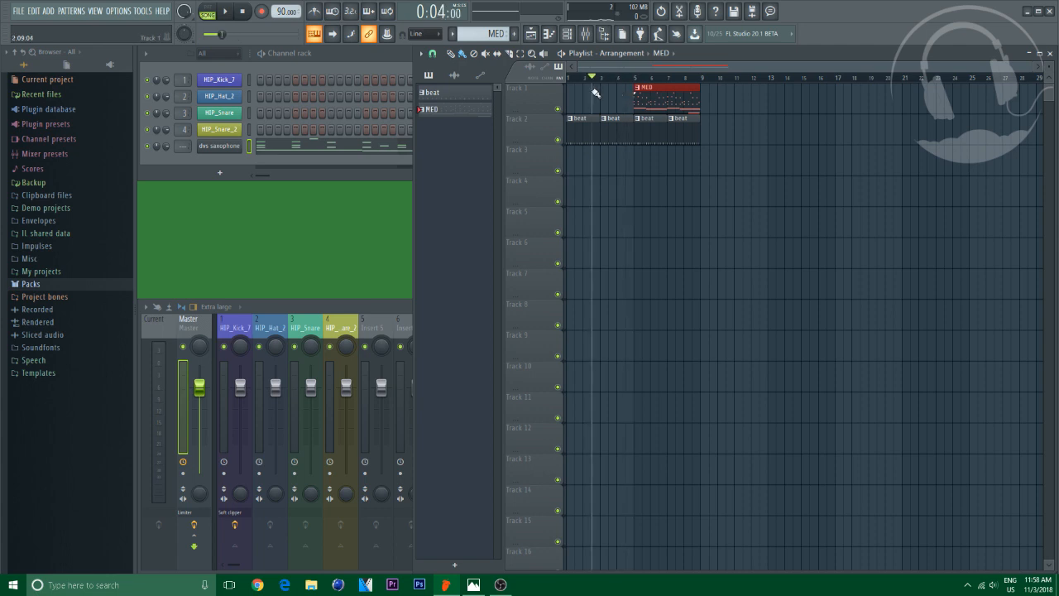
{"action": "right_click", "coordinate": [579, 130]}
{"action": "right_click", "coordinate": [617, 128]}
Move the MED clip to bar 1 on track 1 and place another MED clip at bar 5
{"action": "left_click_drag", "start_coordinate": [685, 107], "coordinate": [617, 109]}
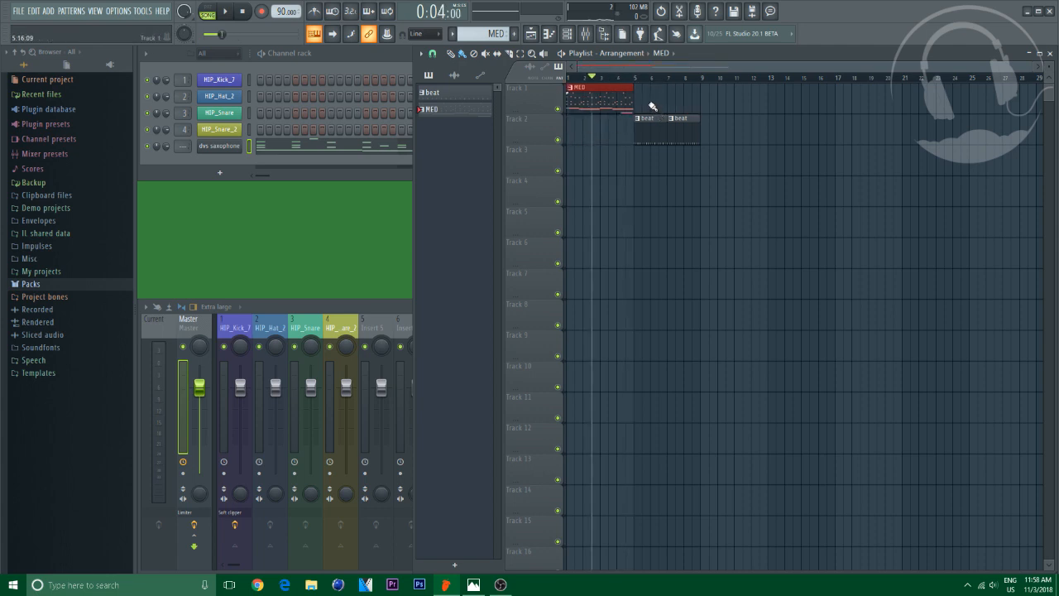
{"action": "left_click", "coordinate": [639, 102]}
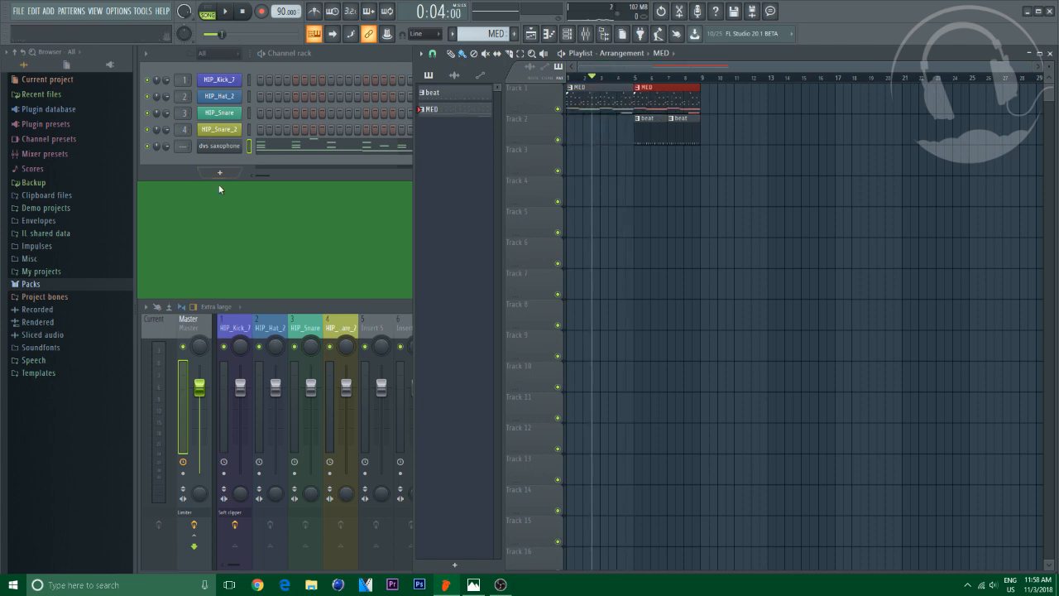
Route the dvs saxophone channel to mixer insert 5 and change that insert's colour
{"action": "mouse_move", "coordinate": [181, 148]}
{"action": "left_mouse_down"}
{"action": "mouse_move", "coordinate": [181, 129]}
{"action": "mouse_move", "coordinate": [182, 147]}
{"action": "left_mouse_up"}
{"action": "right_click", "coordinate": [391, 329]}
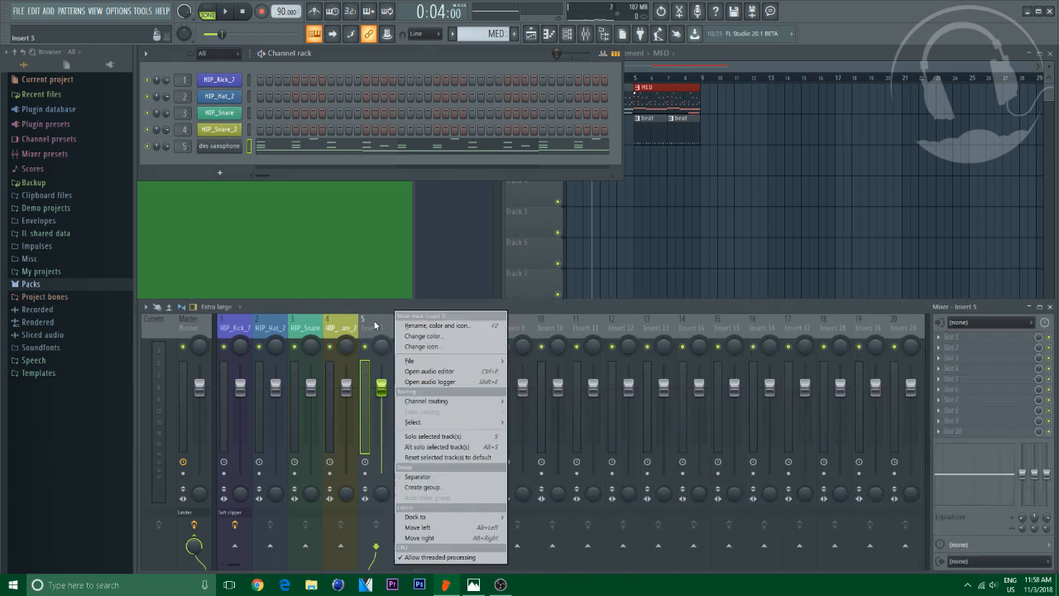
{"action": "left_click", "coordinate": [447, 348]}
{"action": "left_click", "coordinate": [499, 386]}
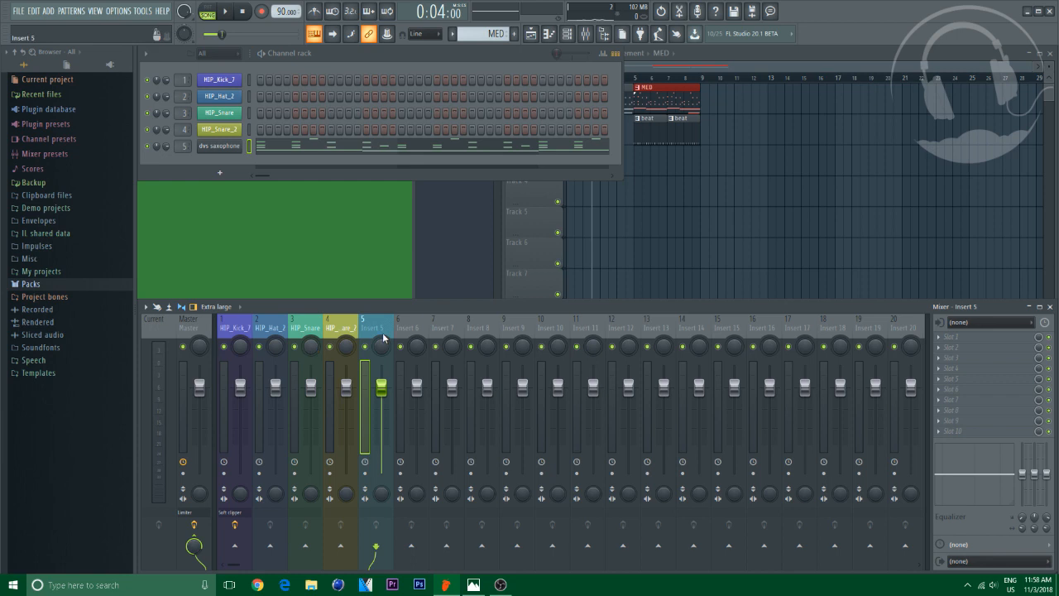
Load HalfTime into the first effect slot of insert 5
{"action": "left_click", "coordinate": [952, 337]}
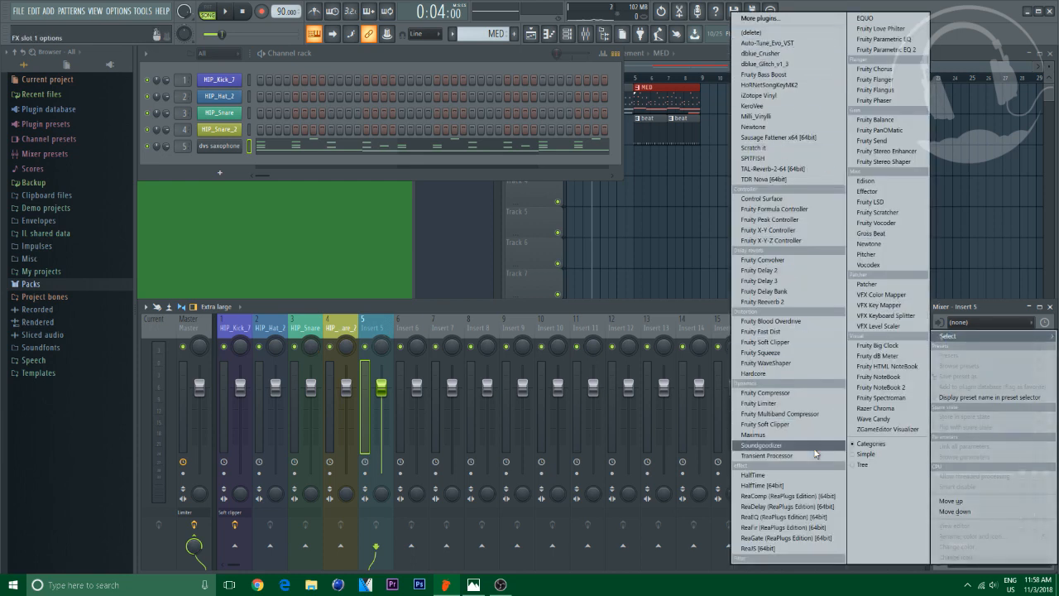
{"action": "left_click", "coordinate": [754, 475]}
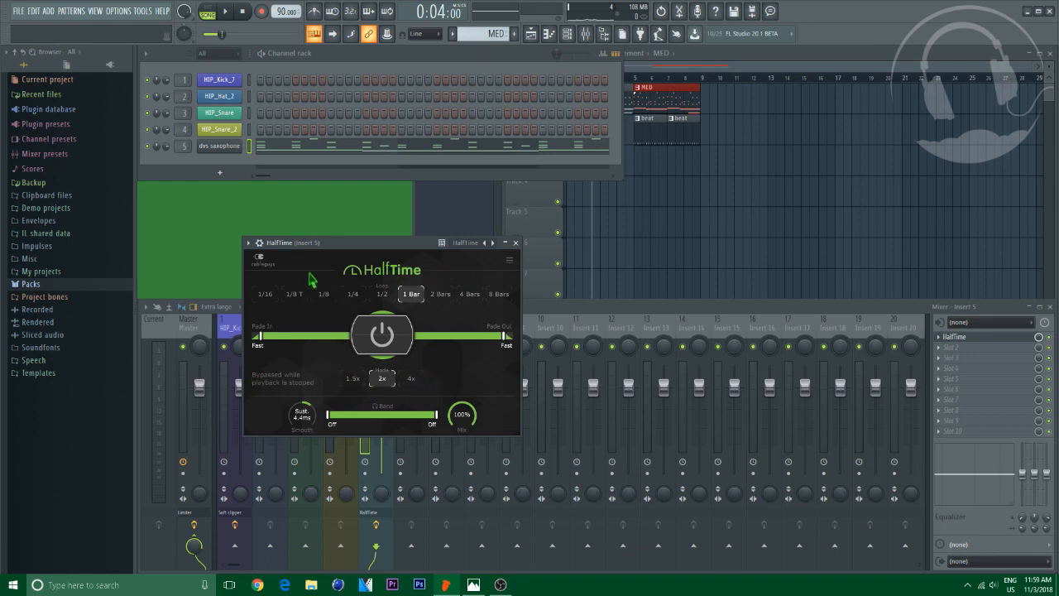
{"action": "left_click", "coordinate": [516, 242]}
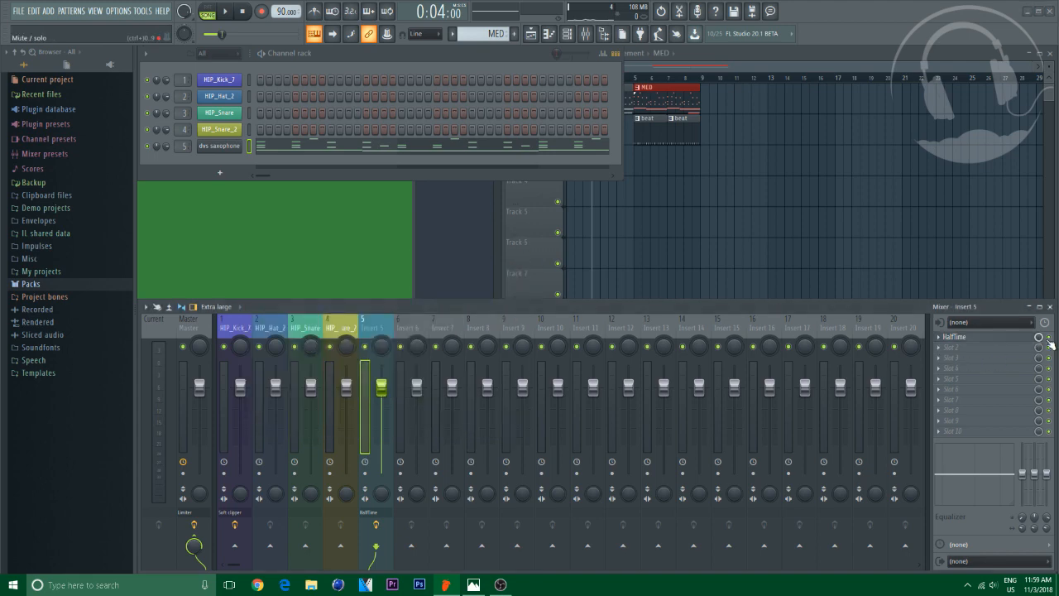
Add Gross Beat to insert 5's second effect slot and select its 1/2 Speed time preset
{"action": "left_click", "coordinate": [997, 347]}
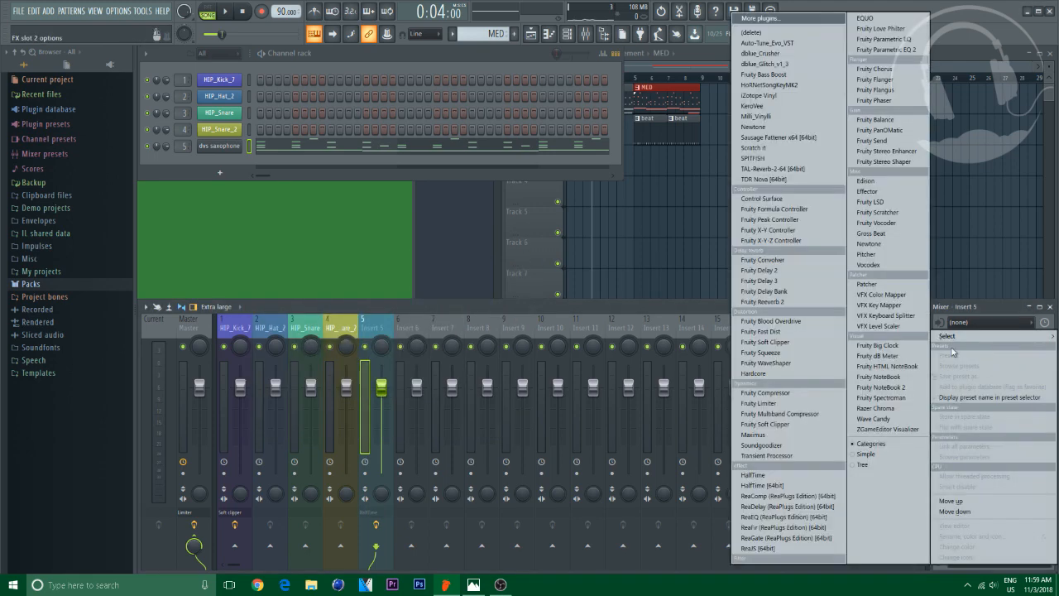
{"action": "left_click", "coordinate": [883, 234]}
{"action": "left_click_drag", "start_coordinate": [445, 168], "coordinate": [454, 163]}
{"action": "left_click", "coordinate": [619, 163]}
{"action": "left_click", "coordinate": [627, 191]}
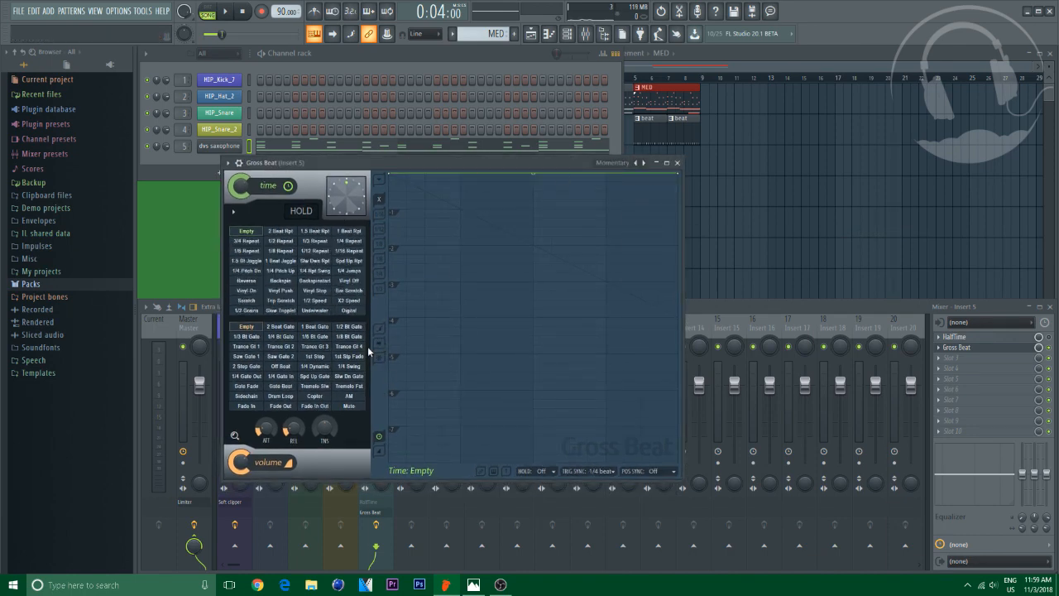
{"action": "left_click", "coordinate": [314, 301]}
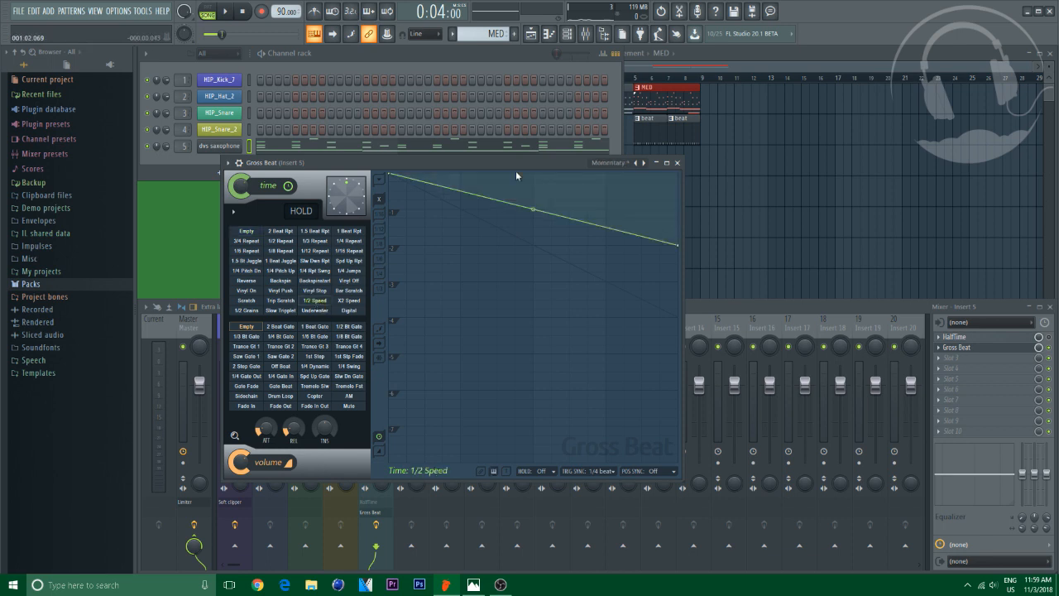
Preview the saxophone through Gross Beat, then remove Gross Beat from insert 5's second effect slot
{"action": "key", "text": "space"}
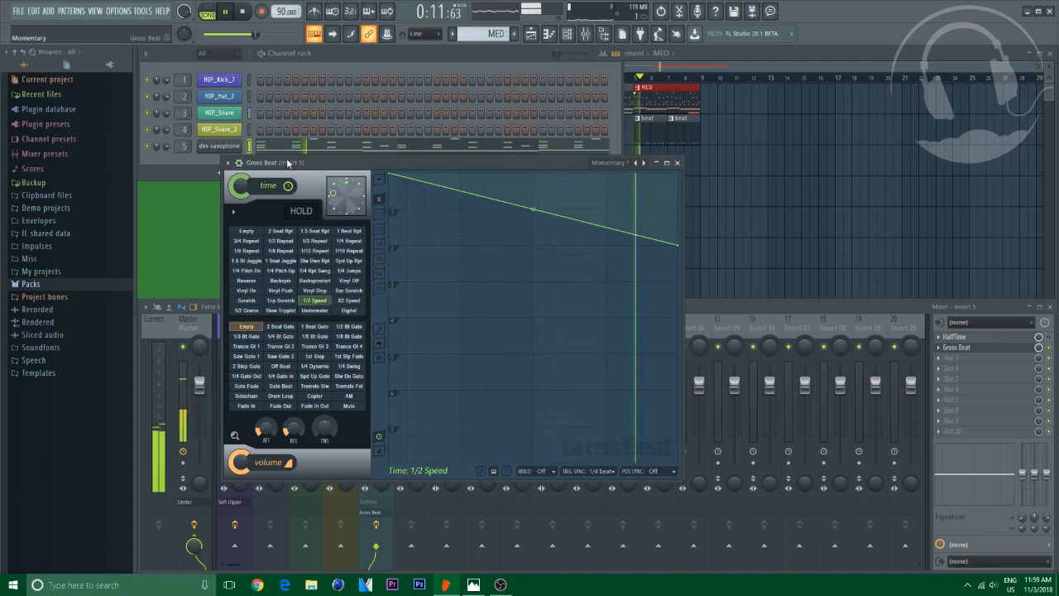
{"action": "left_click", "coordinate": [677, 163]}
{"action": "left_click", "coordinate": [938, 347]}
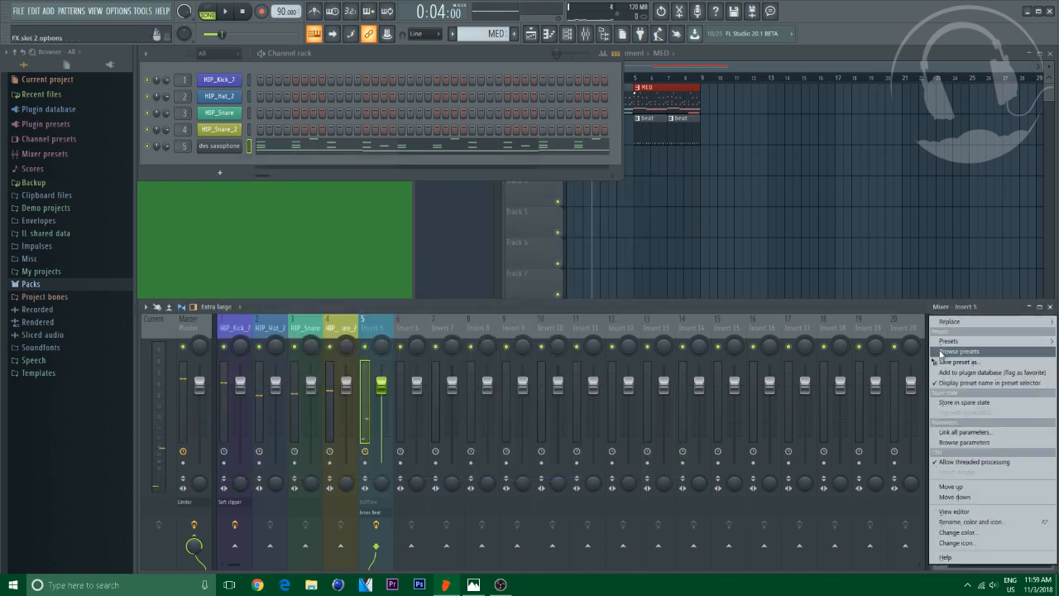
{"action": "mouse_move", "coordinate": [951, 321]}
{"action": "left_click", "coordinate": [792, 33]}
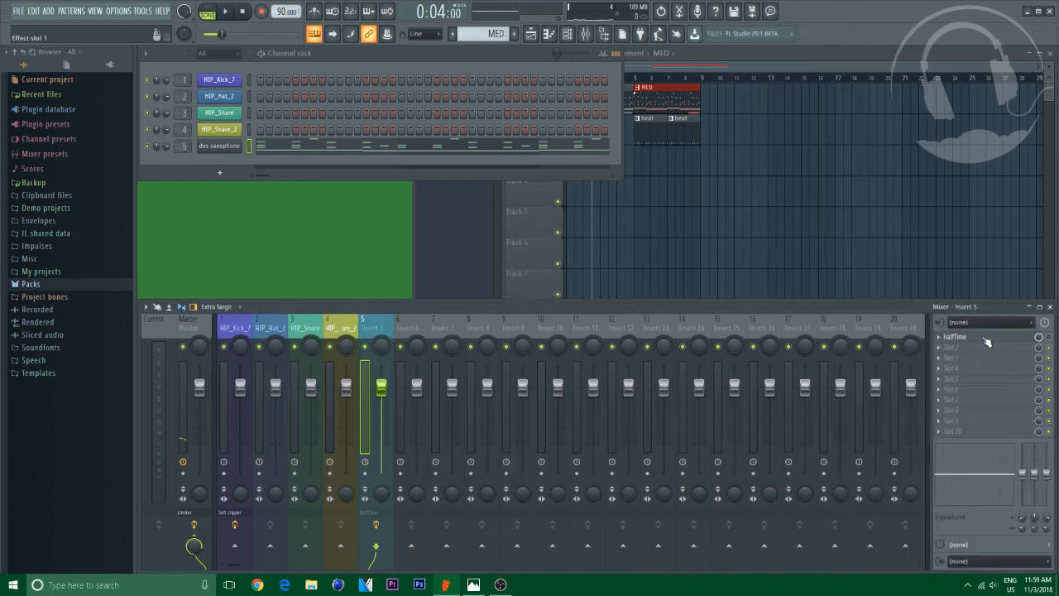
Open HalfTime on insert 5 and set both its Fade In and Fade Out to Instant
{"action": "left_click", "coordinate": [960, 336]}
{"action": "left_click_drag", "start_coordinate": [426, 242], "coordinate": [539, 172]}
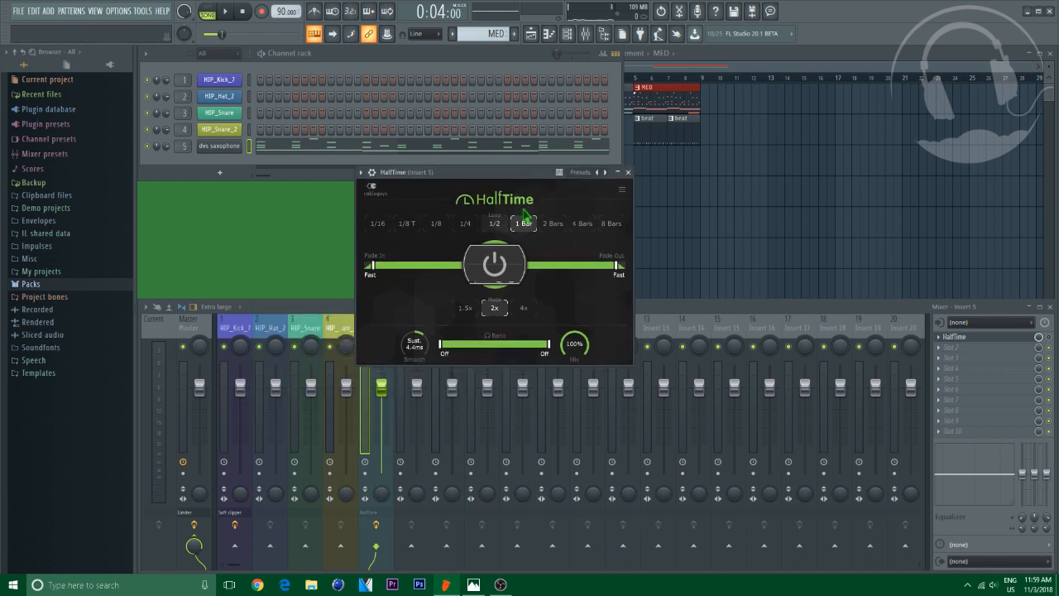
{"action": "left_click", "coordinate": [1009, 333]}
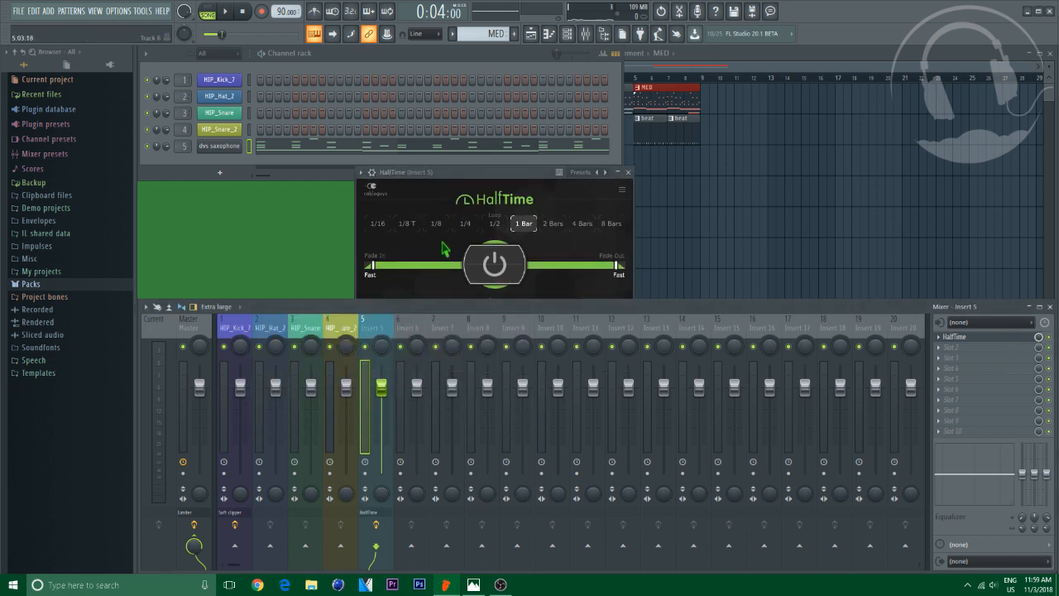
{"action": "left_click_drag", "start_coordinate": [447, 173], "coordinate": [472, 143]}
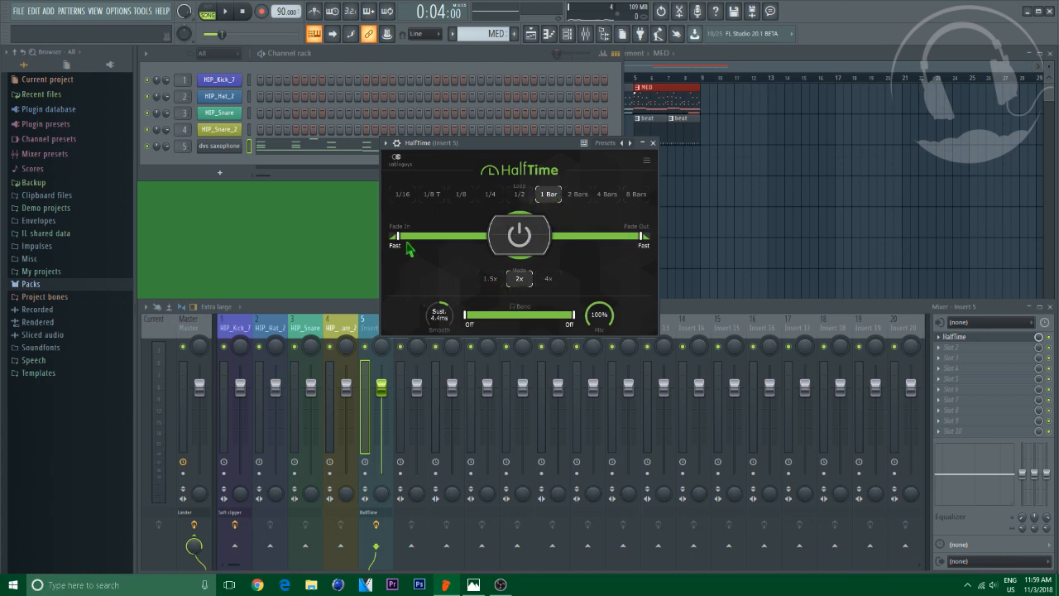
{"action": "left_click_drag", "start_coordinate": [406, 243], "coordinate": [389, 243]}
{"action": "left_click_drag", "start_coordinate": [637, 248], "coordinate": [728, 237]}
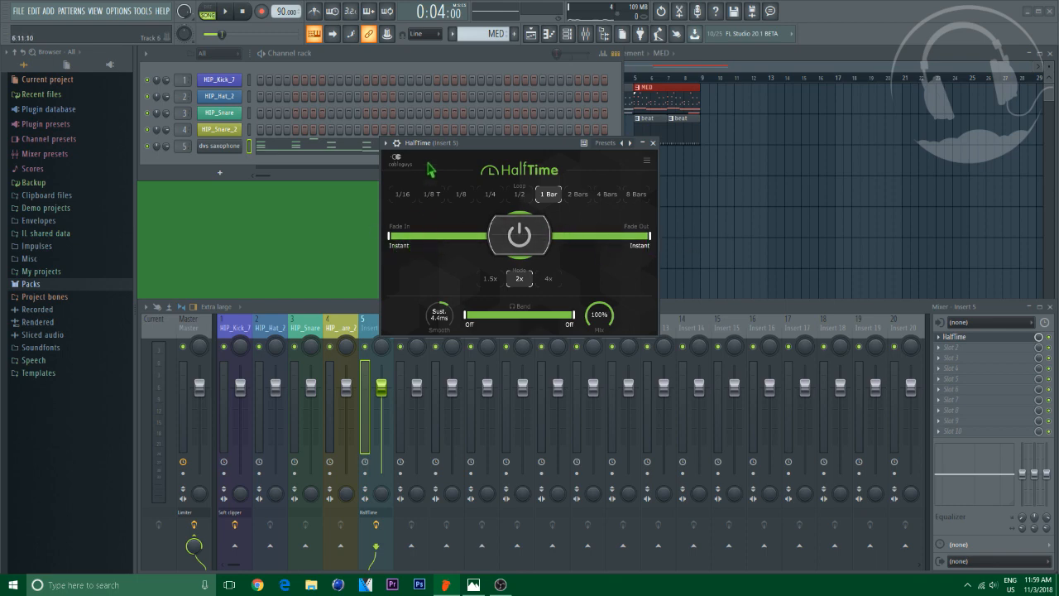
{"action": "left_click_drag", "start_coordinate": [474, 146], "coordinate": [467, 135]}
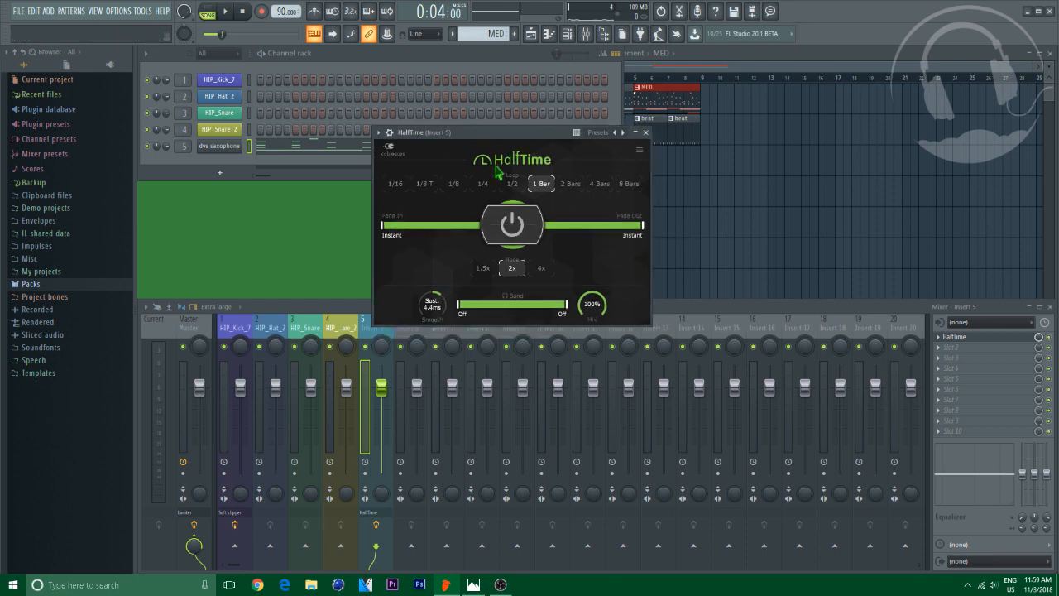
{"action": "left_click", "coordinate": [646, 135]}
Enlarge the playlist and play the song to audition the saxophone
{"action": "left_click_drag", "start_coordinate": [637, 78], "coordinate": [486, 93]}
{"action": "key", "text": "space"}
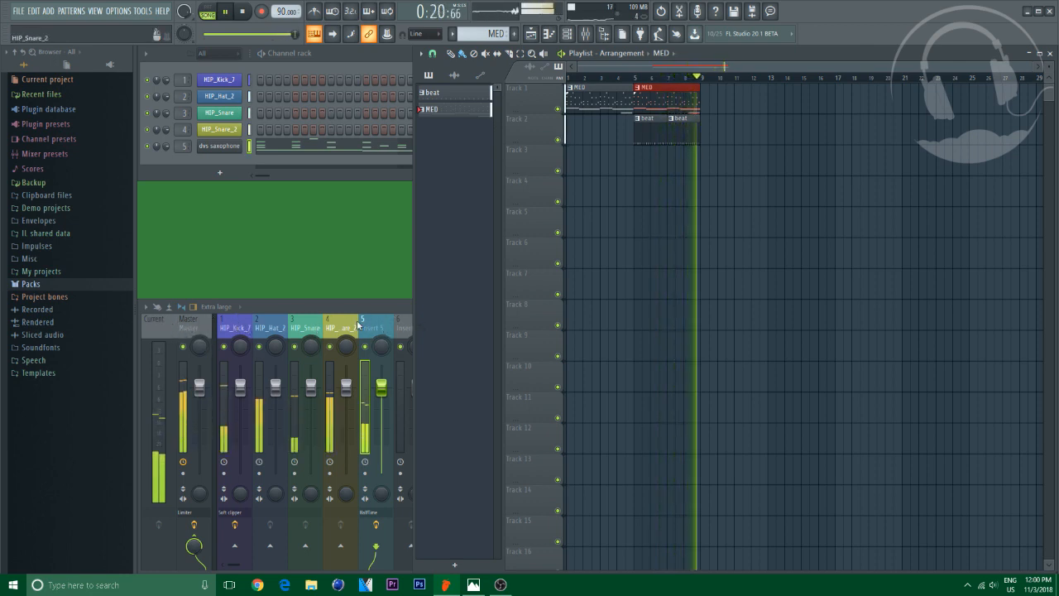
{"action": "key", "text": "space"}
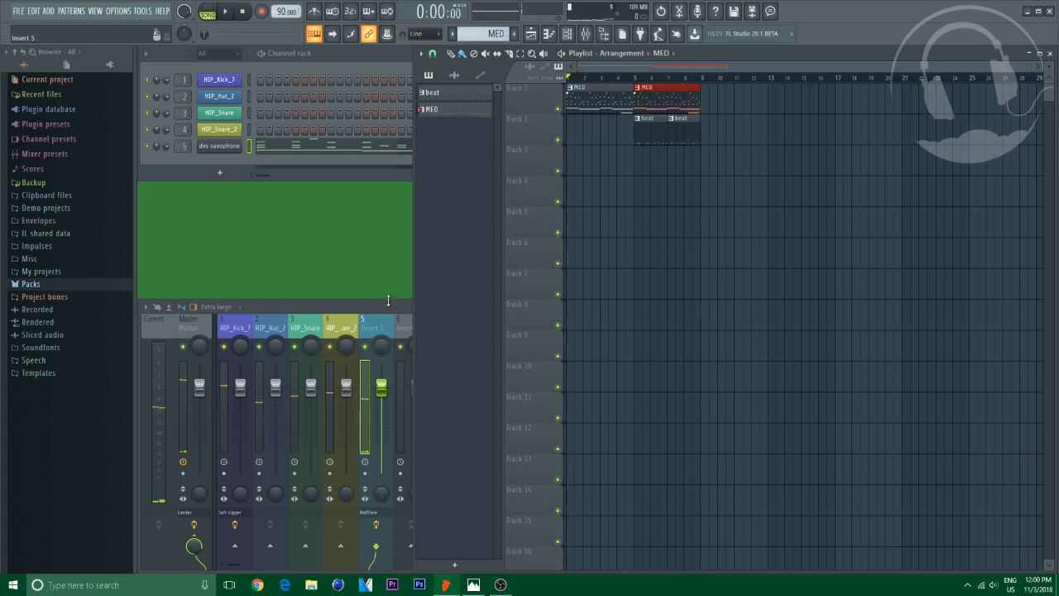
Reopen HalfTime on insert 5 and play the song to audition its effect
{"action": "left_click", "coordinate": [387, 305]}
{"action": "left_click", "coordinate": [953, 339]}
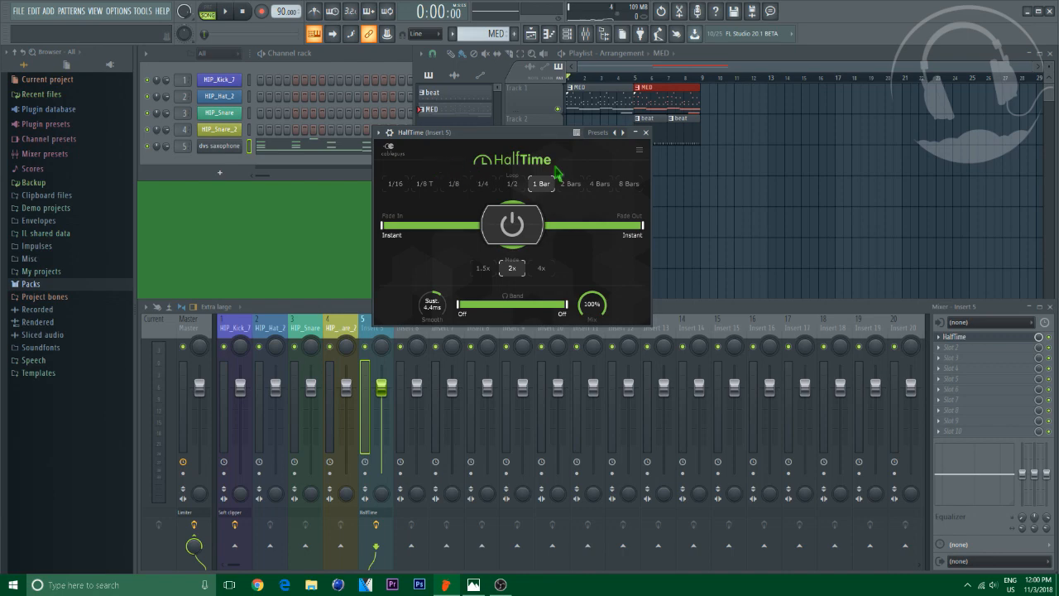
{"action": "left_click_drag", "start_coordinate": [460, 130], "coordinate": [452, 112]}
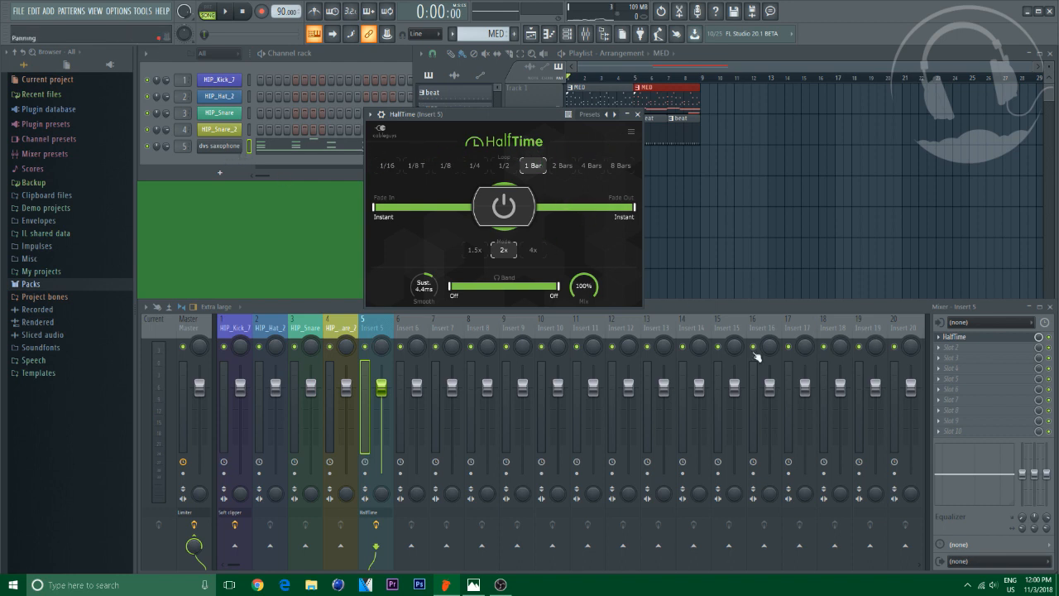
{"action": "left_click", "coordinate": [1049, 336]}
{"action": "key", "text": "space"}
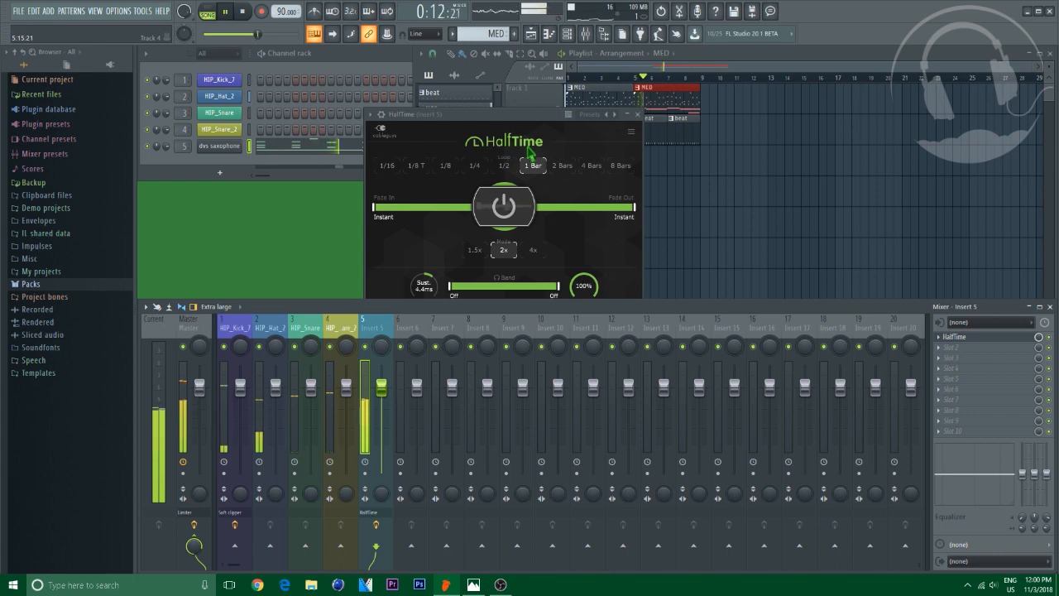
{"action": "key", "text": "space"}
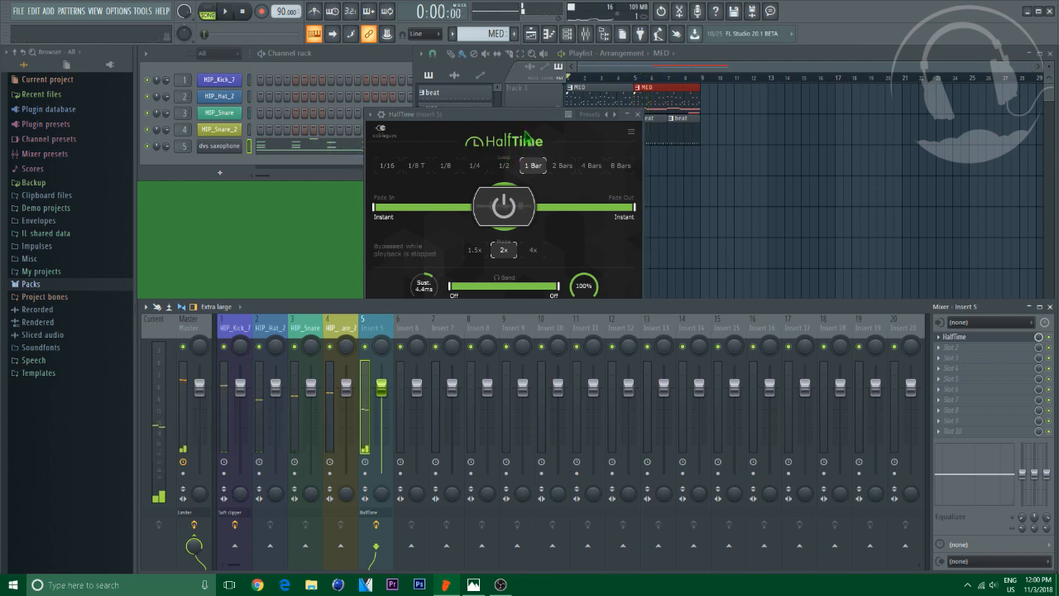
{"action": "left_click_drag", "start_coordinate": [502, 110], "coordinate": [506, 84]}
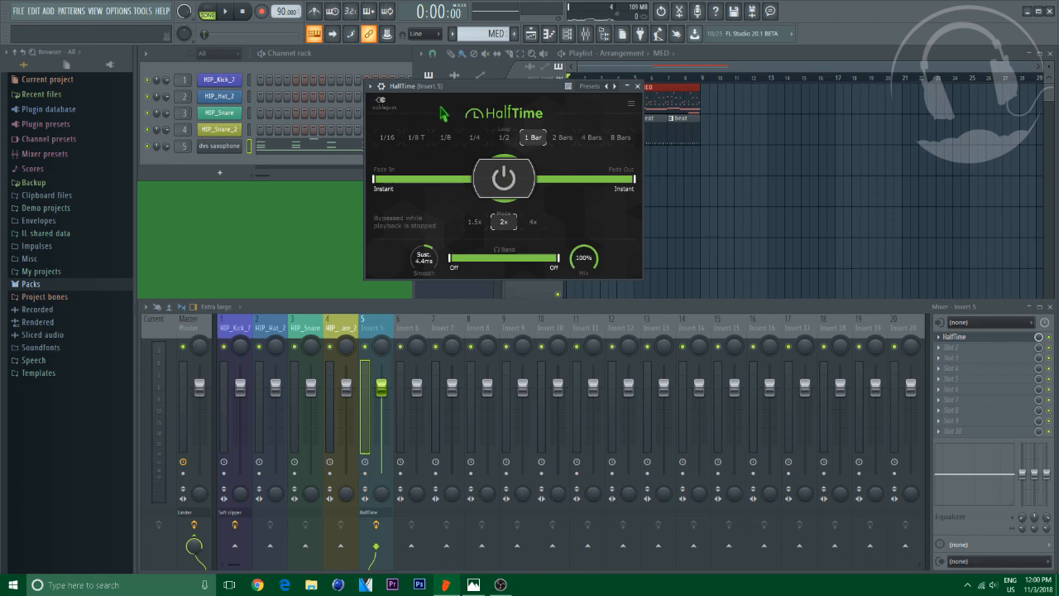
{"action": "left_click", "coordinate": [637, 86]}
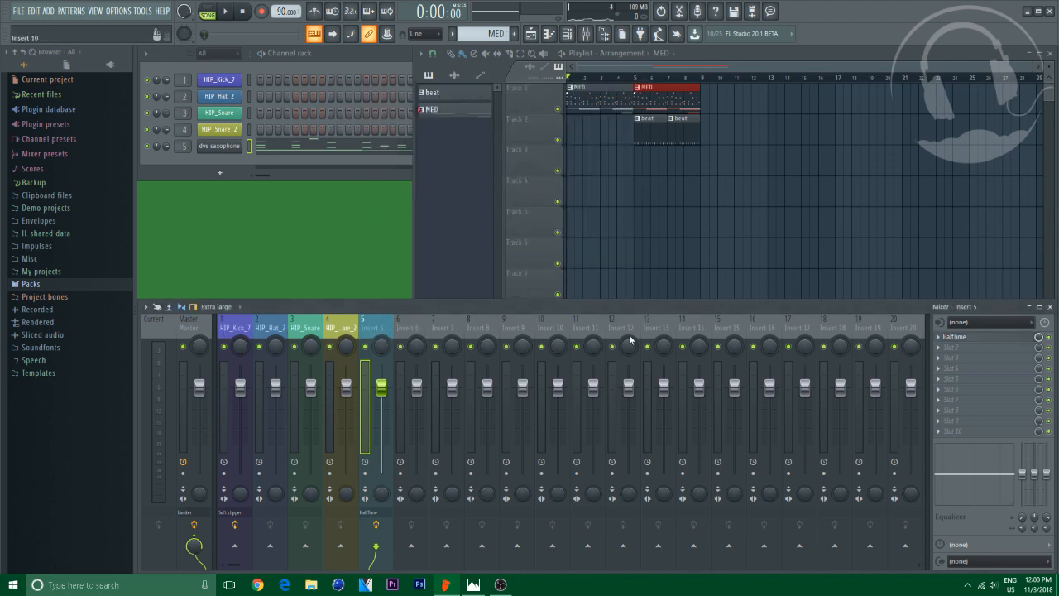
Add iZotope Vinyl to insert 5's next free effect slot and set its Warp Depth to about 41%
{"action": "left_click", "coordinate": [966, 355]}
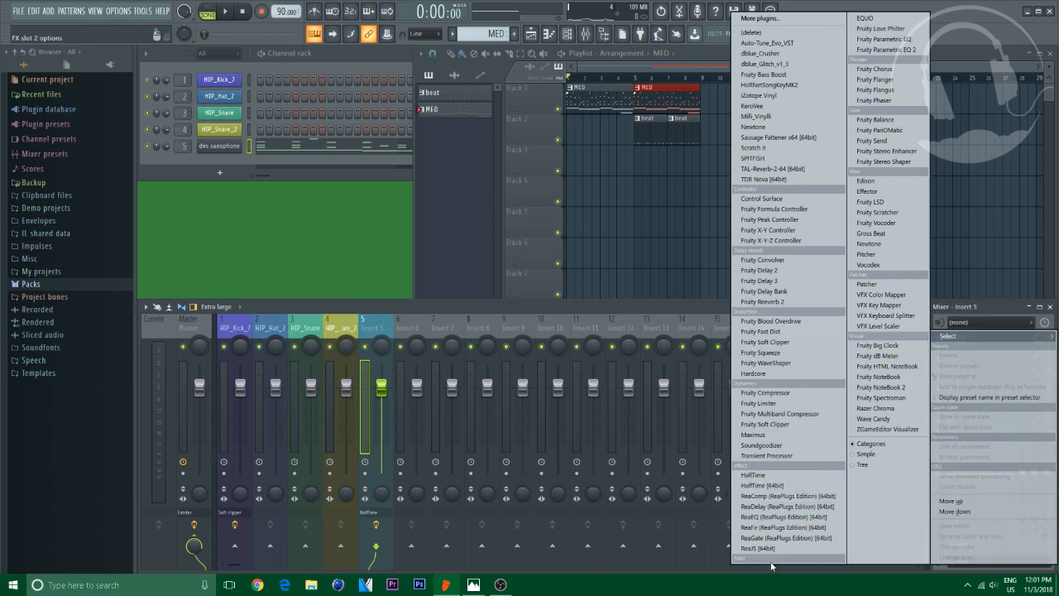
{"action": "left_click", "coordinate": [769, 99]}
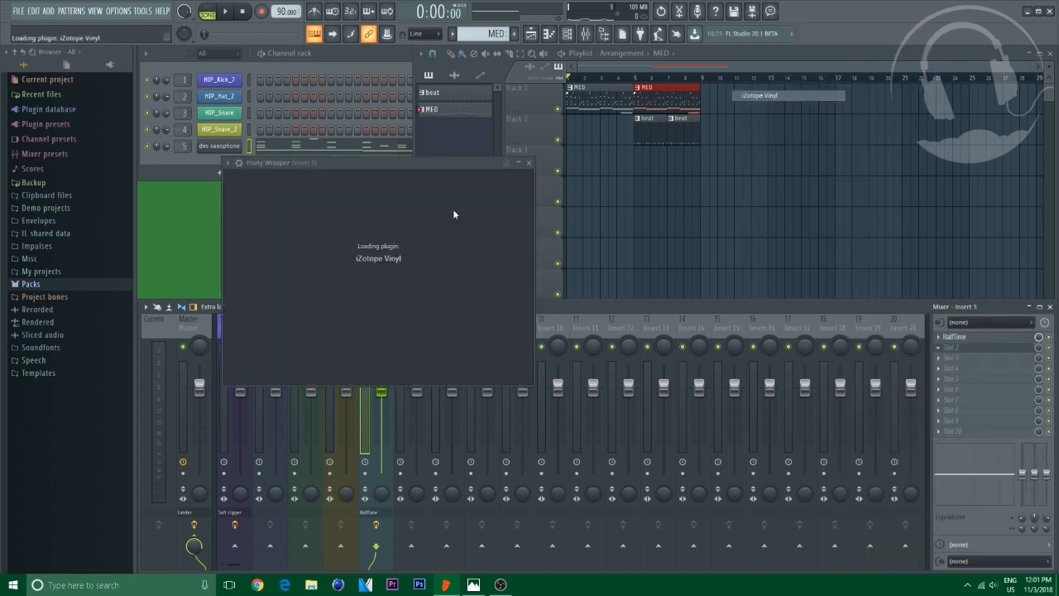
{"action": "left_click_drag", "start_coordinate": [361, 164], "coordinate": [524, 162]}
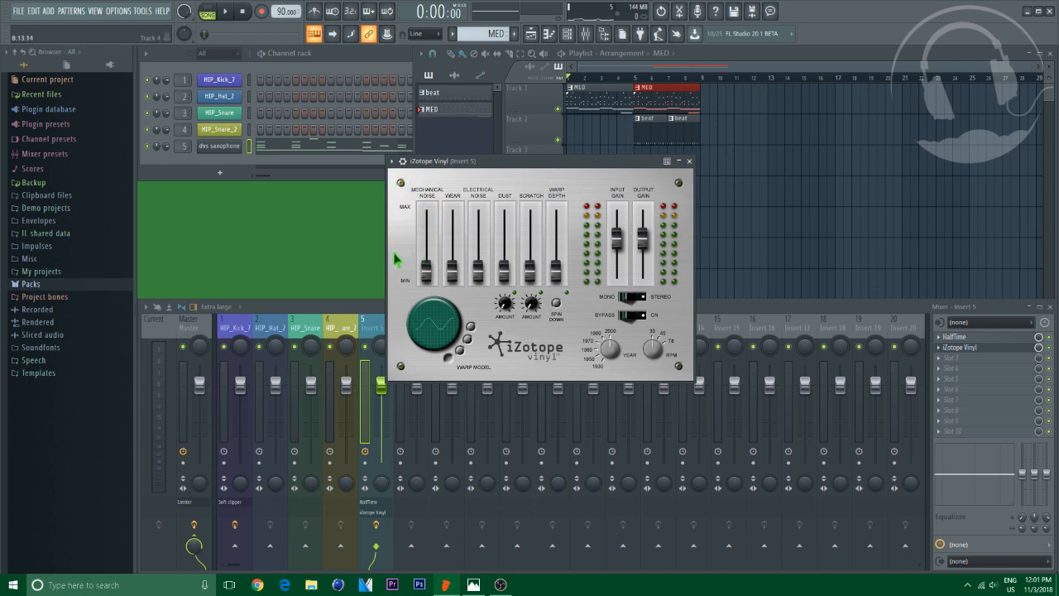
{"action": "left_click_drag", "start_coordinate": [563, 277], "coordinate": [566, 258]}
{"action": "key", "text": "space"}
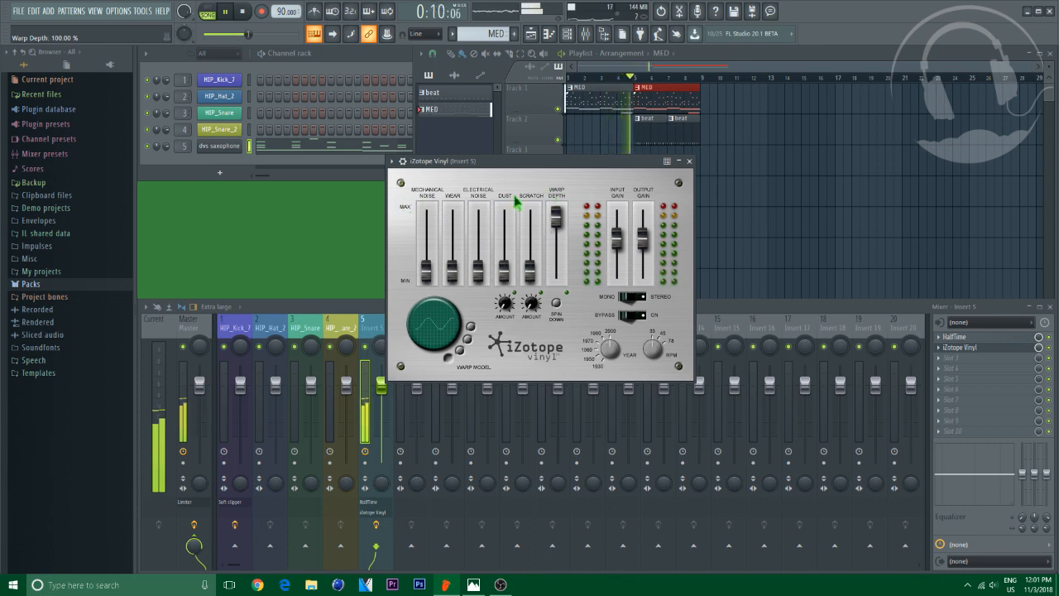
{"action": "left_click_drag", "start_coordinate": [558, 223], "coordinate": [565, 259]}
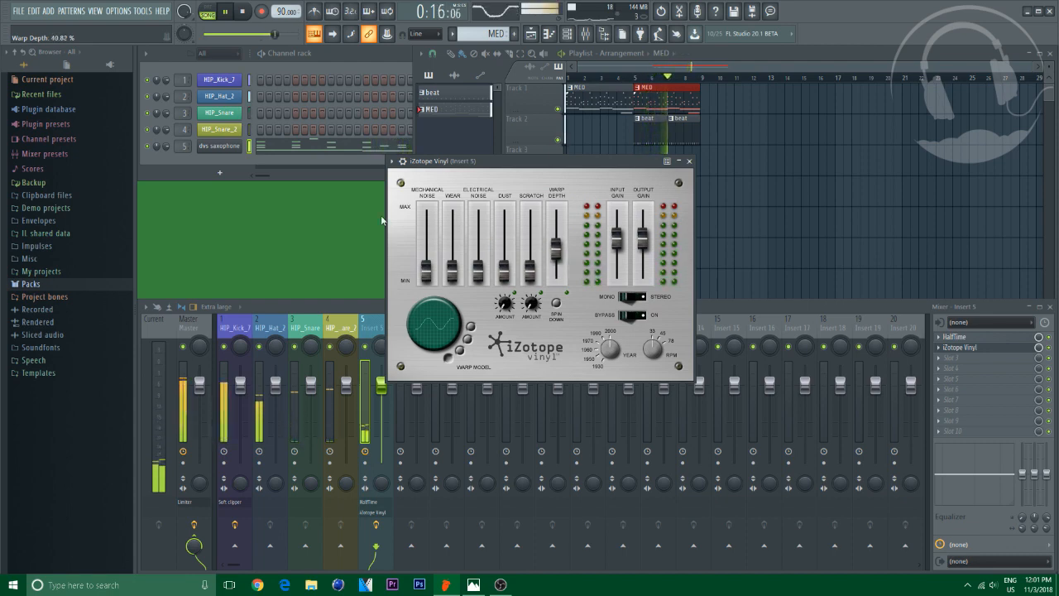
{"action": "key", "text": "space"}
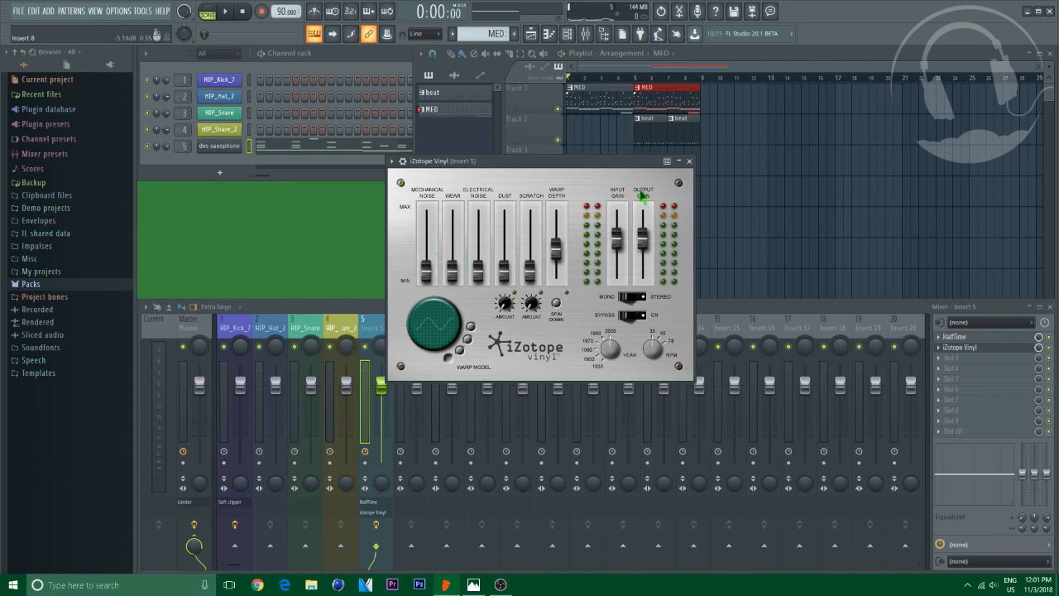
{"action": "left_click", "coordinate": [690, 161]}
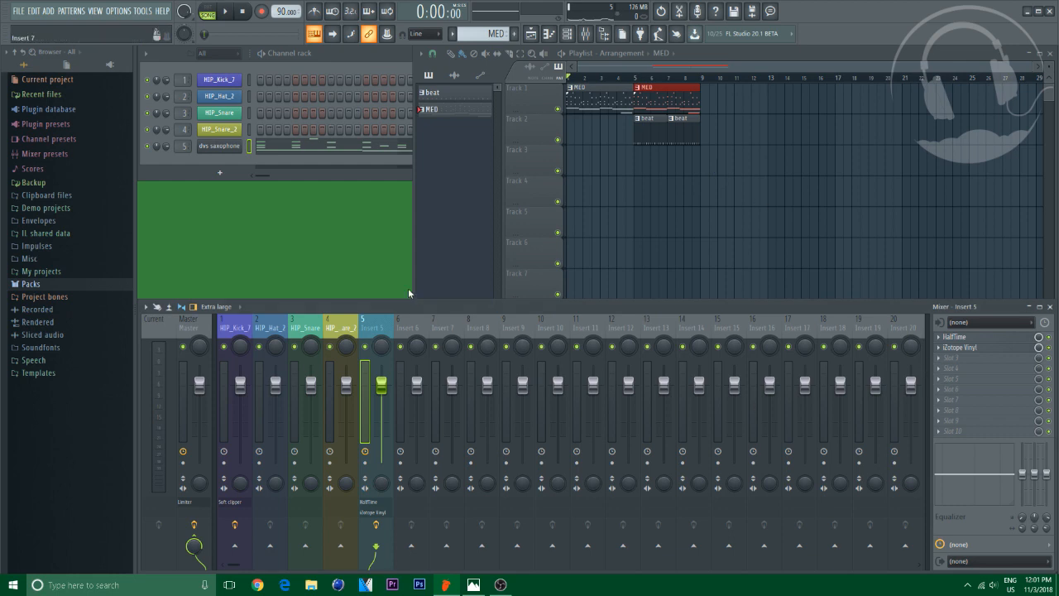
Load Milli Vinylli into the first effect slot of the Master channel
{"action": "left_click", "coordinate": [206, 327]}
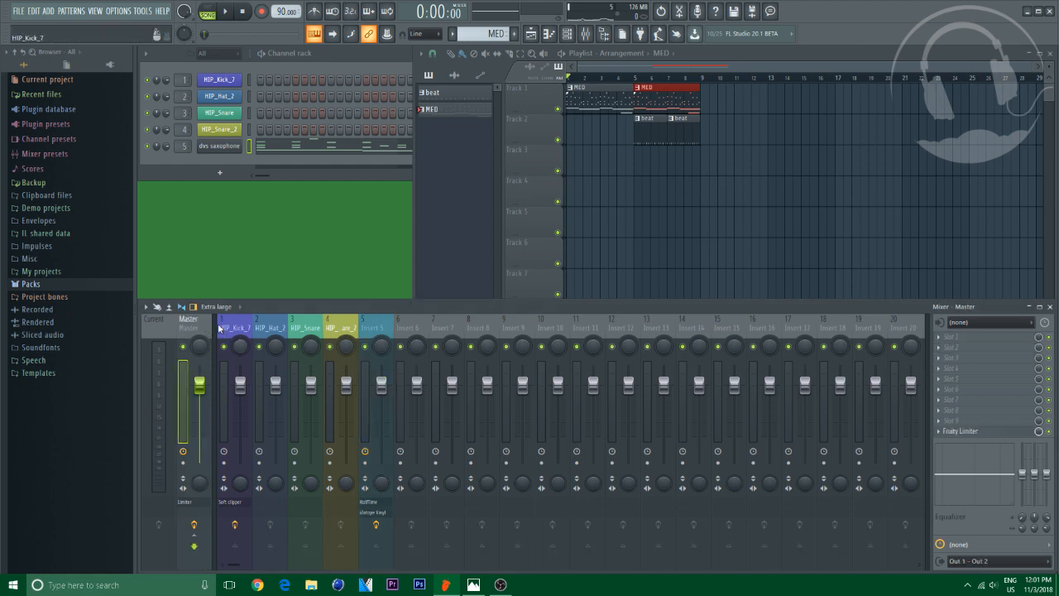
{"action": "left_click", "coordinate": [960, 342]}
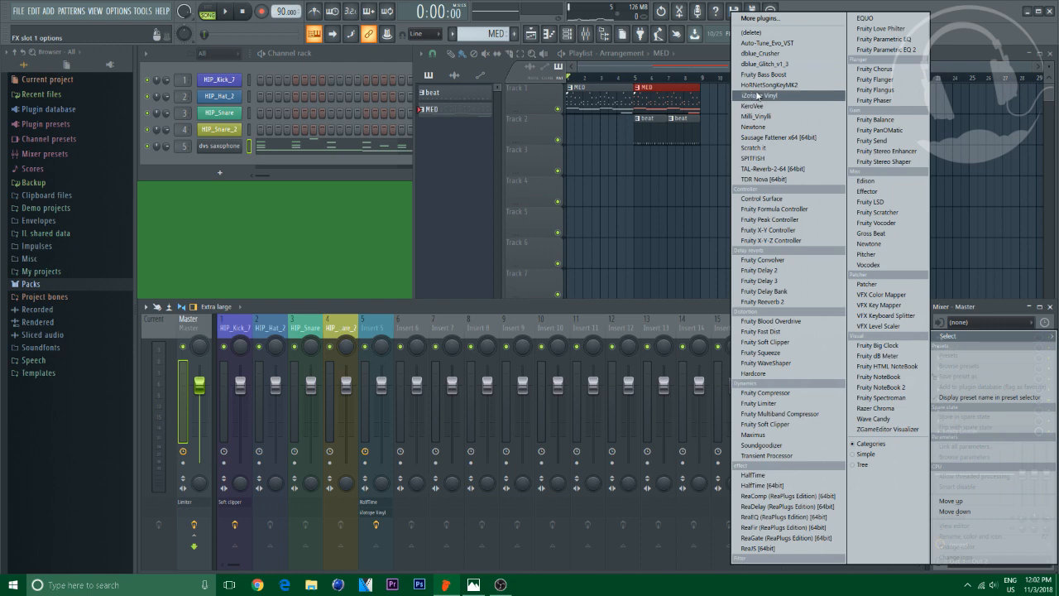
{"action": "left_click", "coordinate": [757, 115]}
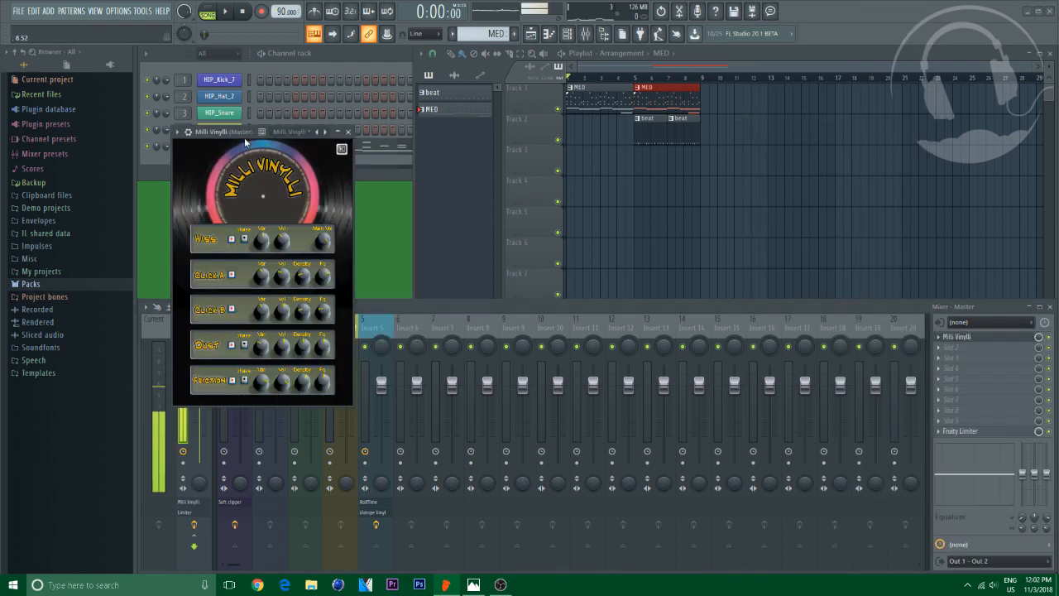
{"action": "left_click_drag", "start_coordinate": [243, 131], "coordinate": [409, 187]}
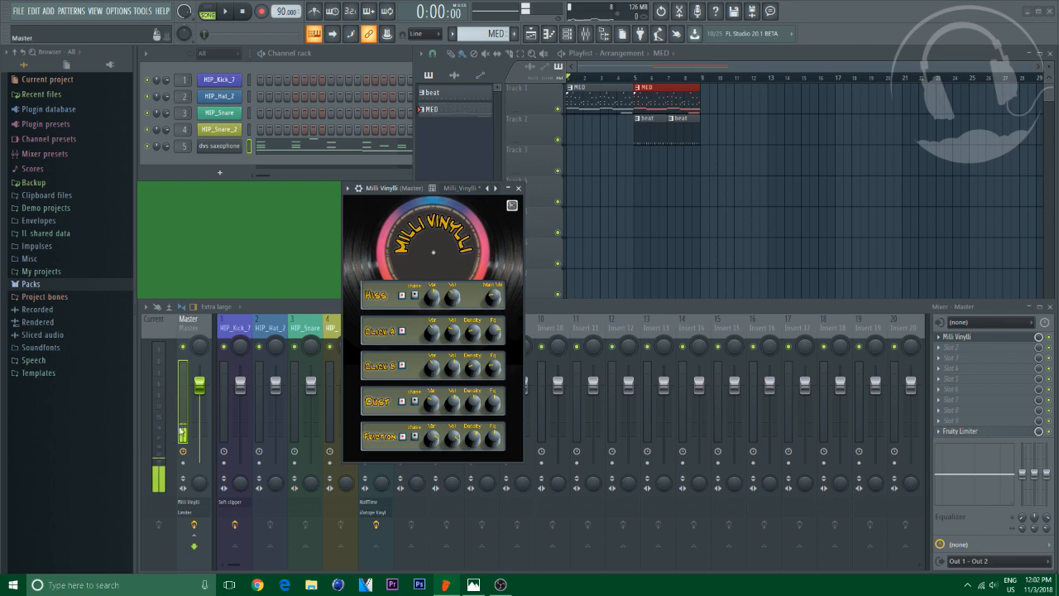
{"action": "left_click", "coordinate": [519, 188]}
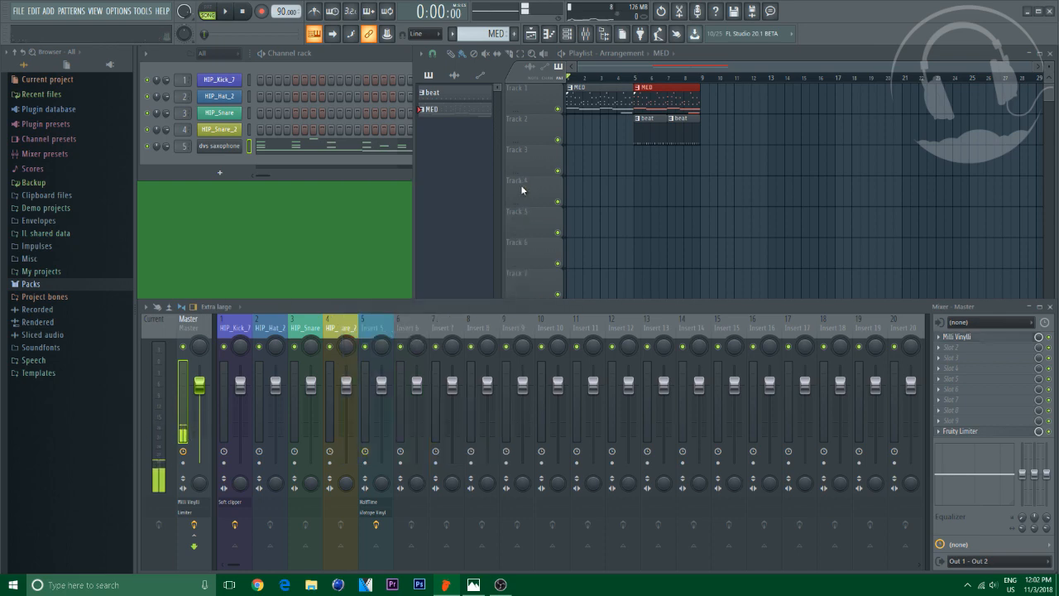
Place a third MED clip at bar 9 on track 1 and move both beat clips to start at bar 9
{"action": "right_click", "coordinate": [200, 385]}
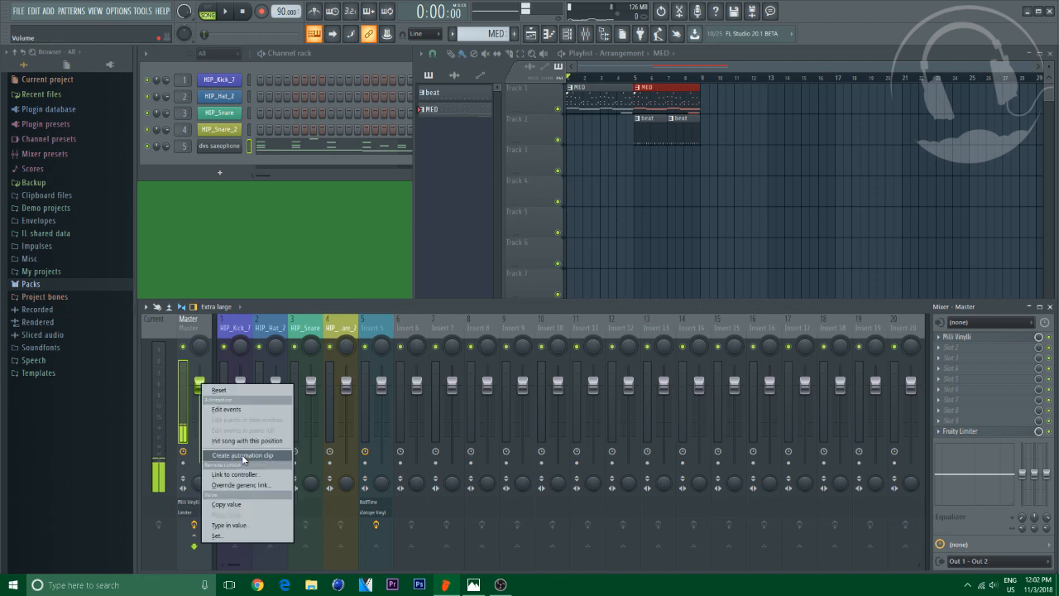
{"action": "left_click", "coordinate": [661, 121]}
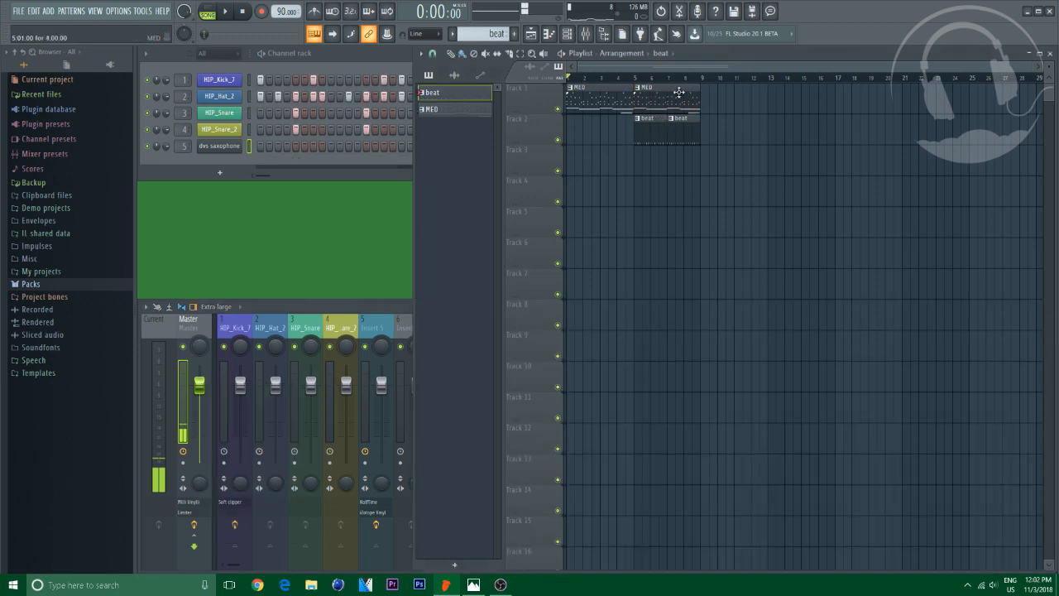
{"action": "left_click", "coordinate": [677, 90]}
{"action": "left_click", "coordinate": [708, 94]}
{"action": "left_click_drag", "start_coordinate": [730, 122], "coordinate": [713, 151]}
{"action": "left_click_drag", "start_coordinate": [651, 132], "coordinate": [720, 146]}
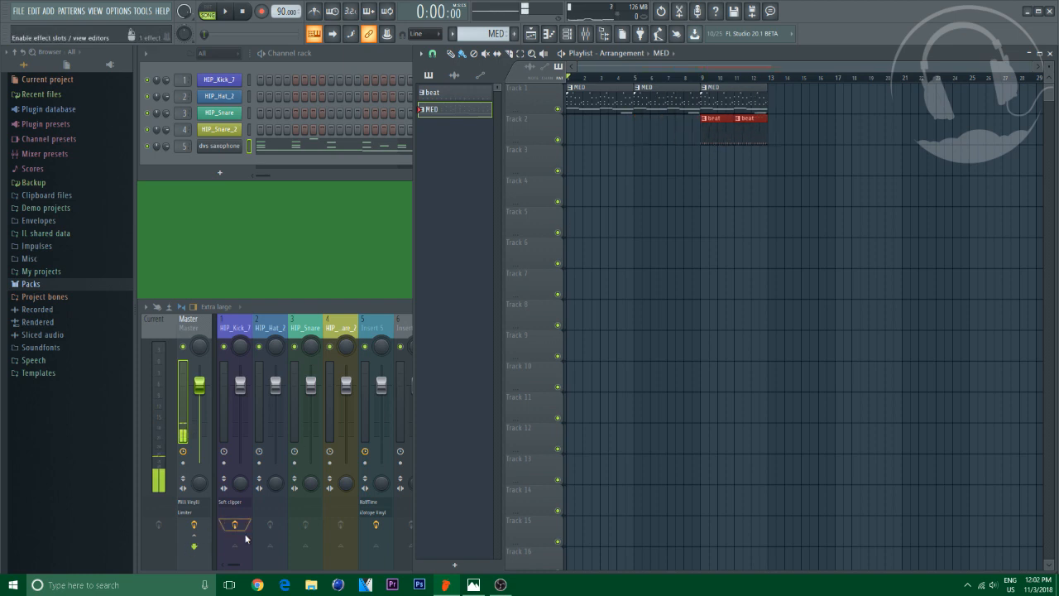
Import the robot tagline audio from the Desktop into track 2 at bar 5
{"action": "left_click", "coordinate": [309, 585]}
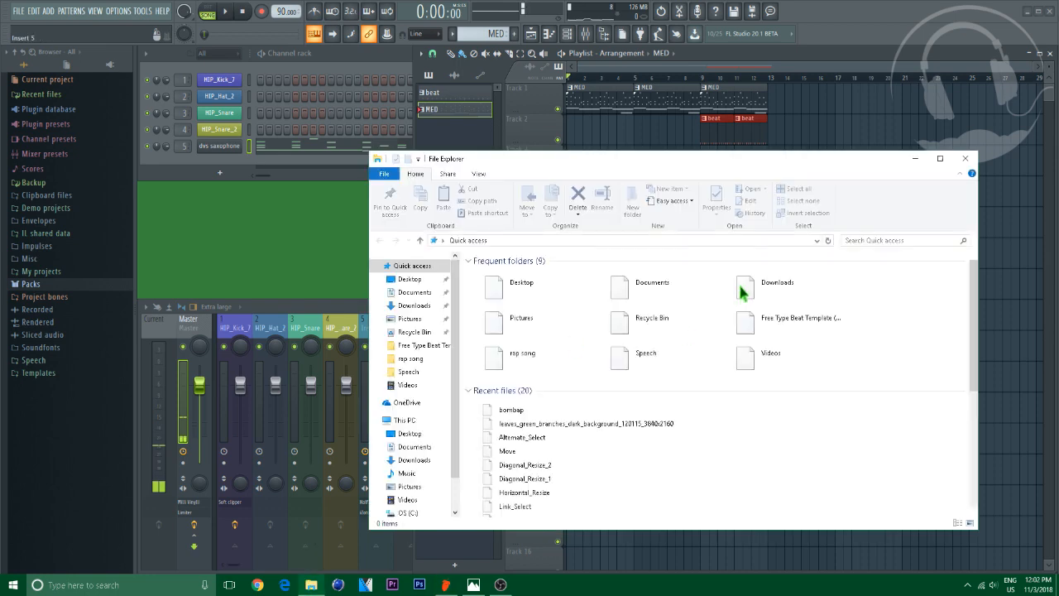
{"action": "left_click", "coordinate": [410, 279]}
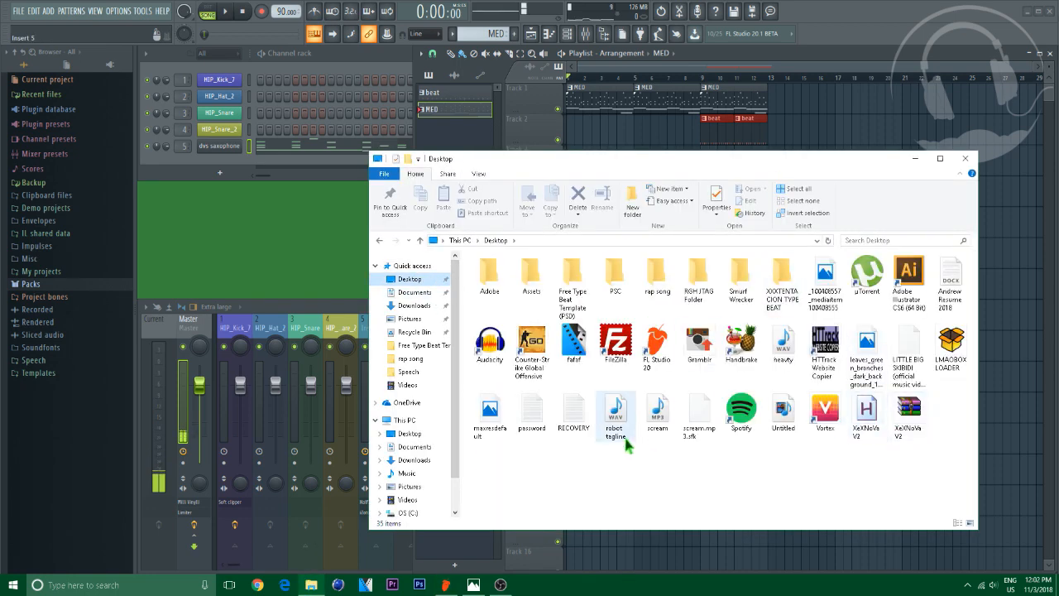
{"action": "left_click_drag", "start_coordinate": [616, 414], "coordinate": [657, 129]}
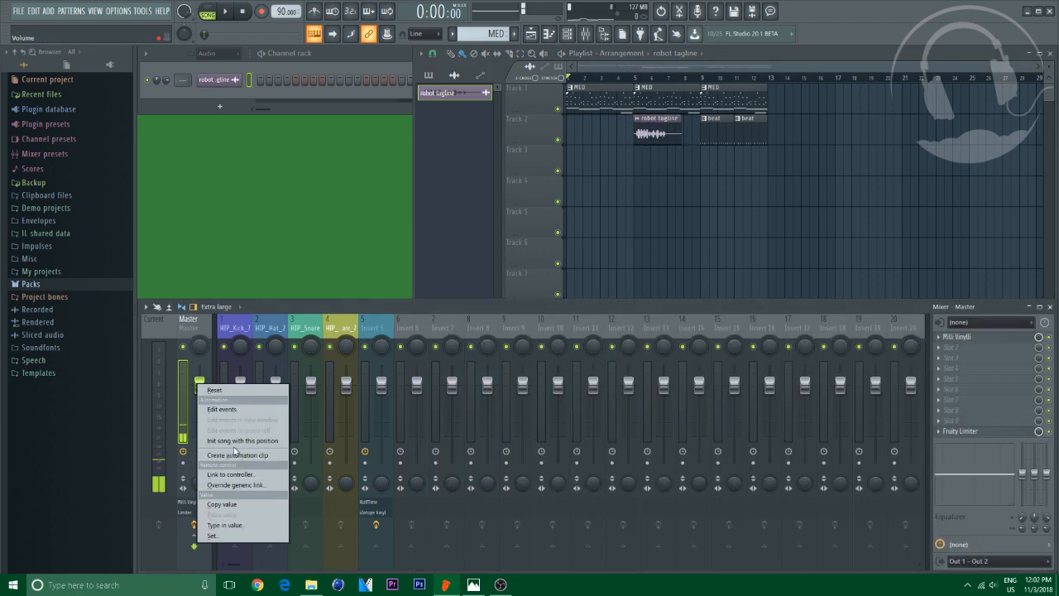
Create an automation clip for the Master volume
{"action": "left_click", "coordinate": [243, 456]}
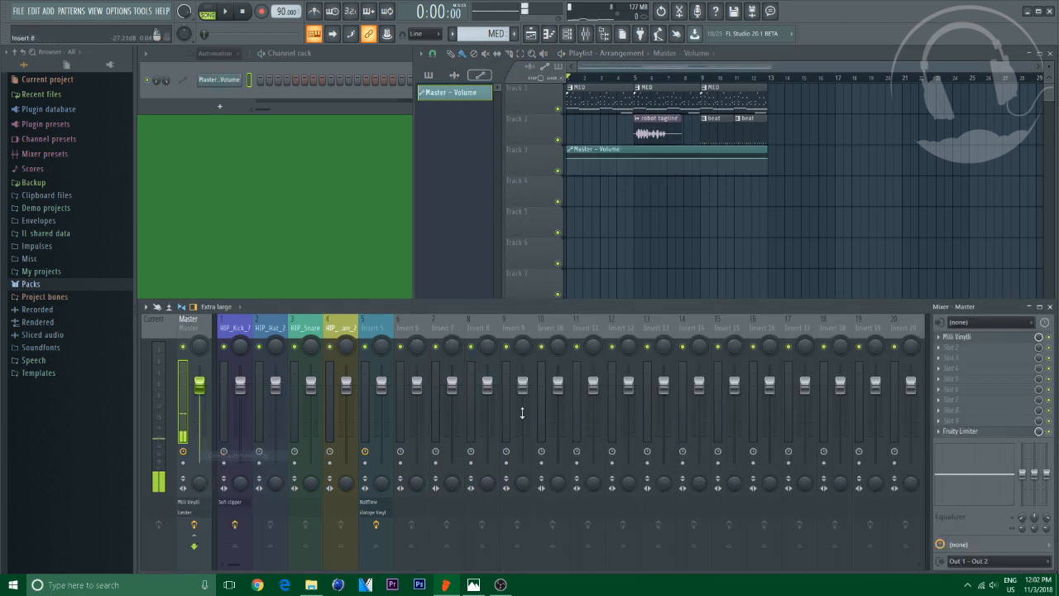
Shorten the Master volume automation clip so it spans only bars 1 to 5
{"action": "key", "text": "F5"}
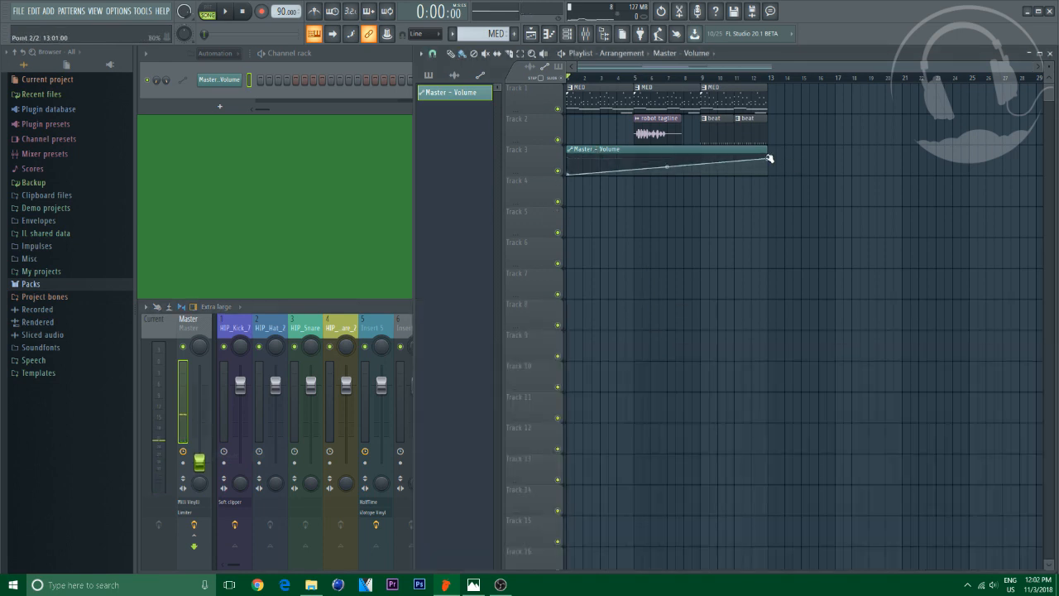
{"action": "left_click_drag", "start_coordinate": [767, 158], "coordinate": [640, 160]}
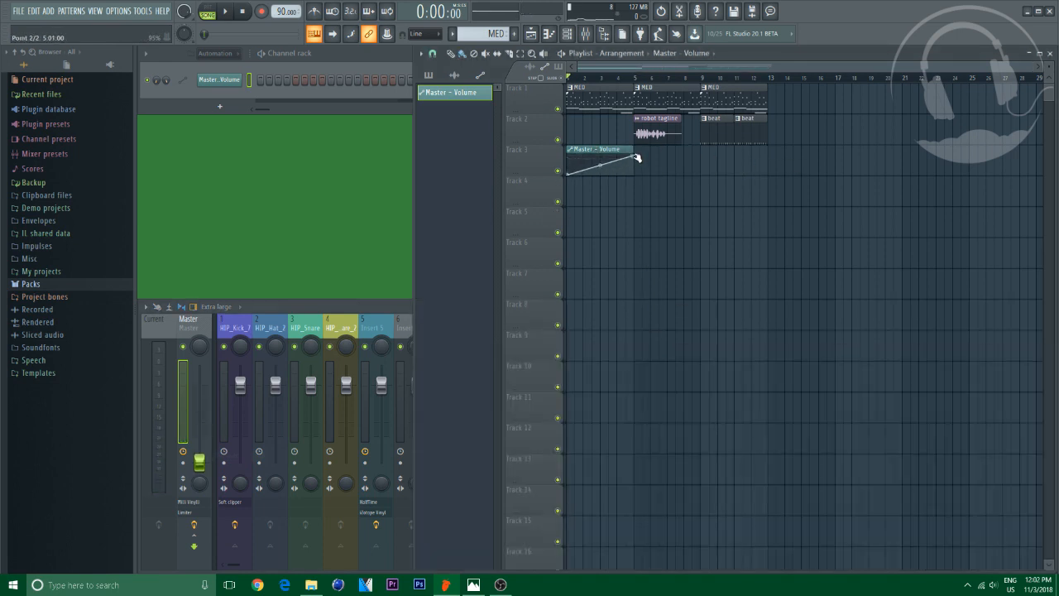
Copy the volume value from a mixer fader and paste it into the automation clip's final point
{"action": "left_click", "coordinate": [277, 393]}
{"action": "right_click", "coordinate": [277, 393]}
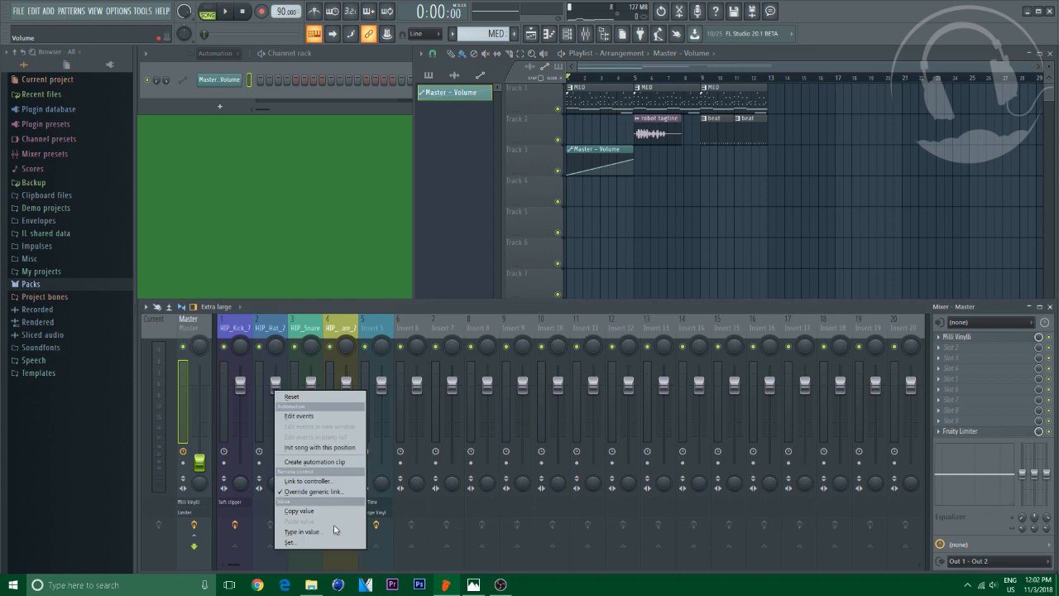
{"action": "left_click", "coordinate": [310, 511]}
{"action": "left_click", "coordinate": [634, 163]}
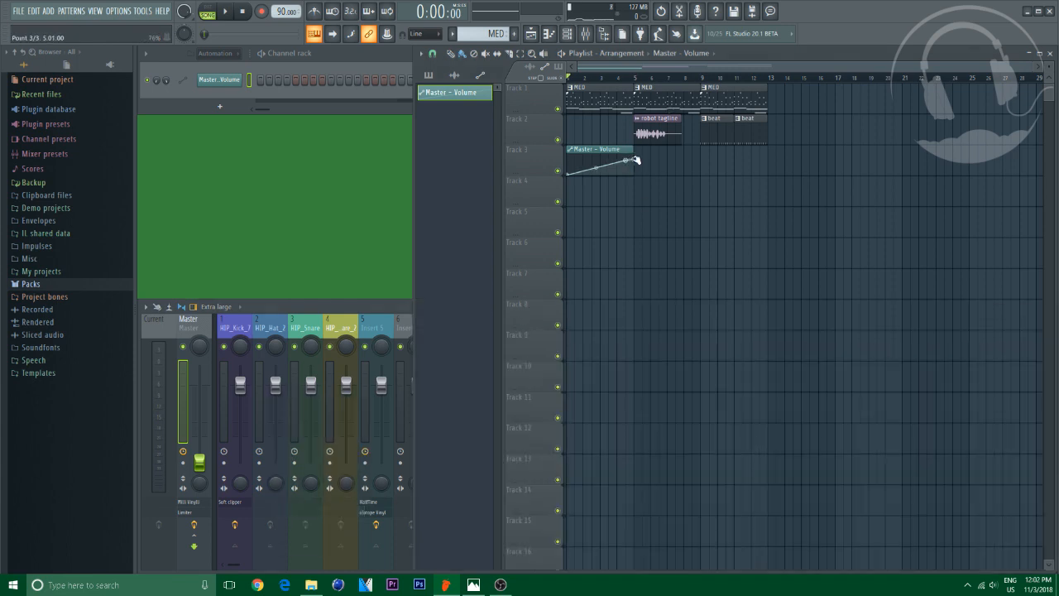
{"action": "right_click", "coordinate": [634, 162]}
{"action": "left_click", "coordinate": [669, 348]}
{"action": "right_click", "coordinate": [633, 161]}
{"action": "left_click", "coordinate": [638, 178]}
Play back the arrangement and briefly open the Master's Milli Vinylli effect while listening, then stop playback
{"action": "key", "text": "space"}
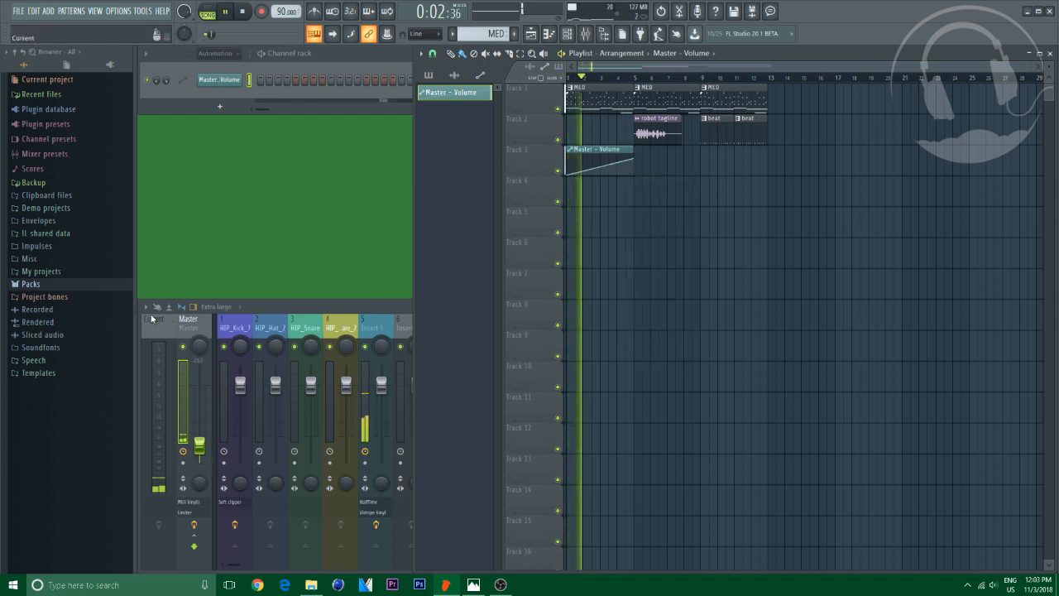
{"action": "left_click", "coordinate": [282, 310]}
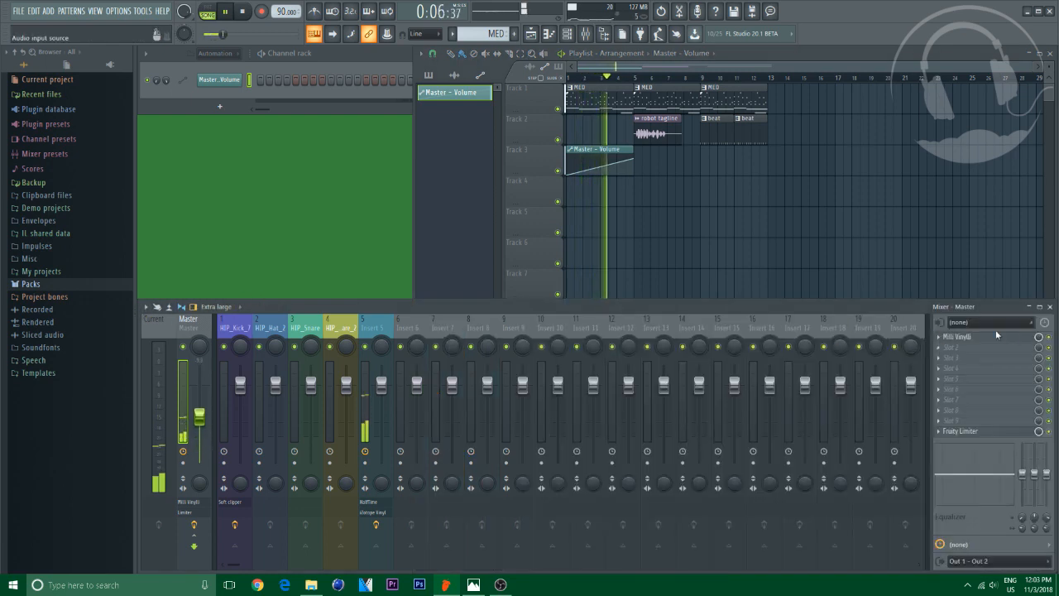
{"action": "left_click", "coordinate": [962, 337]}
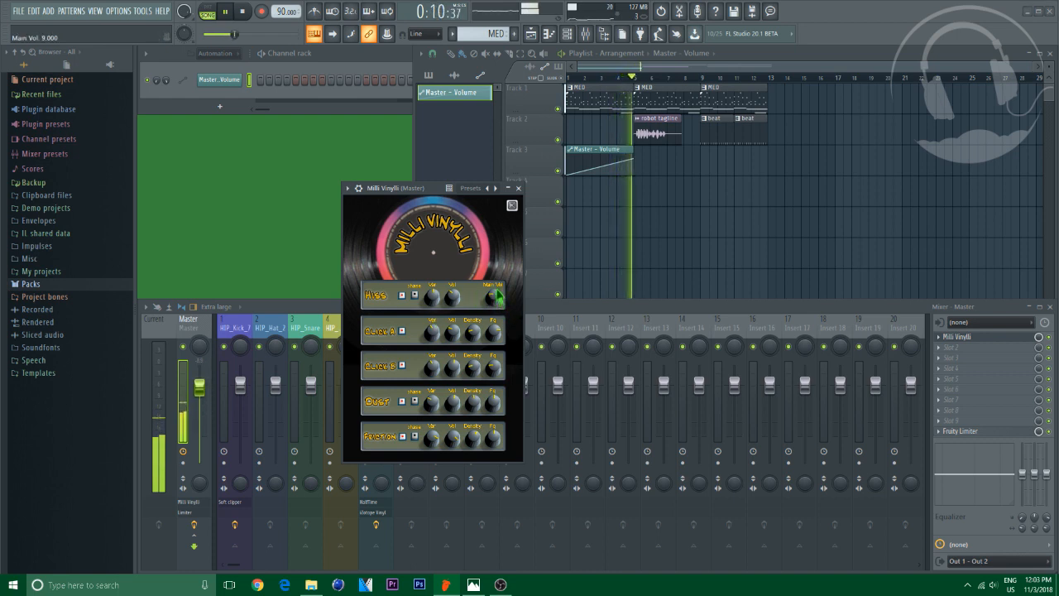
{"action": "left_click", "coordinate": [518, 188]}
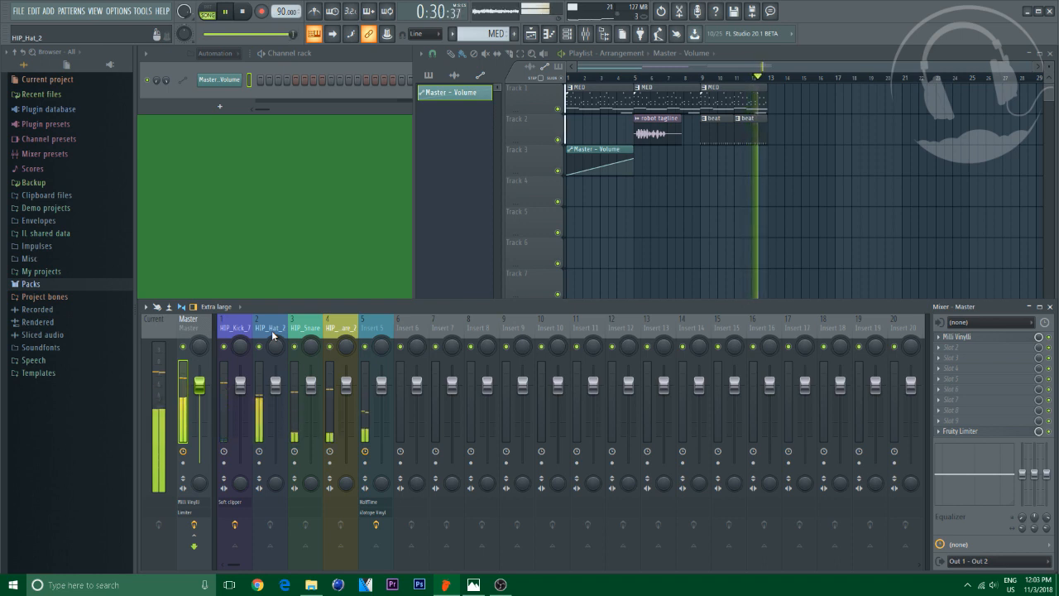
{"action": "key", "text": "space"}
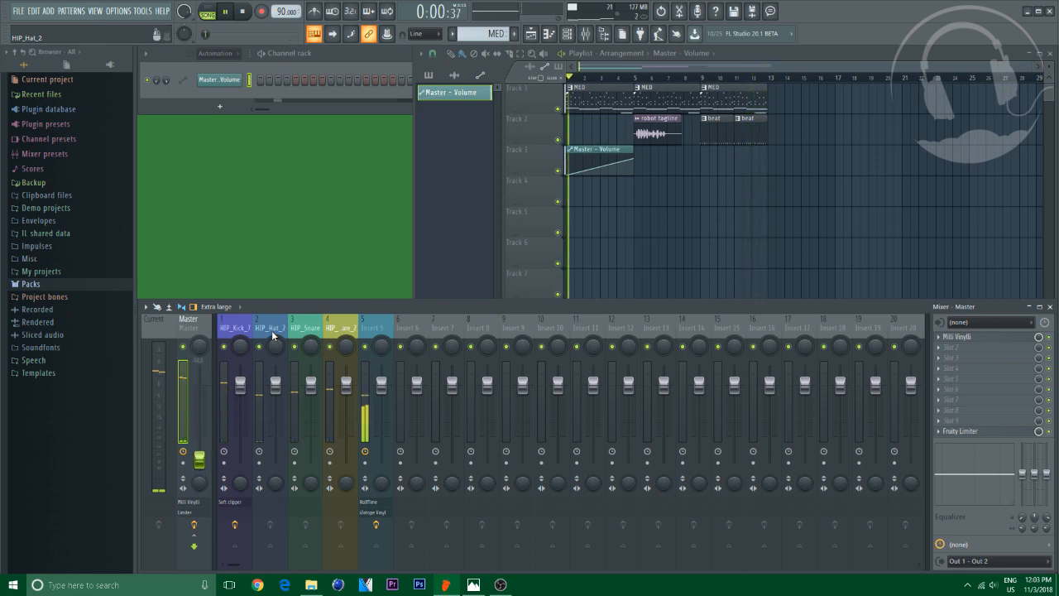